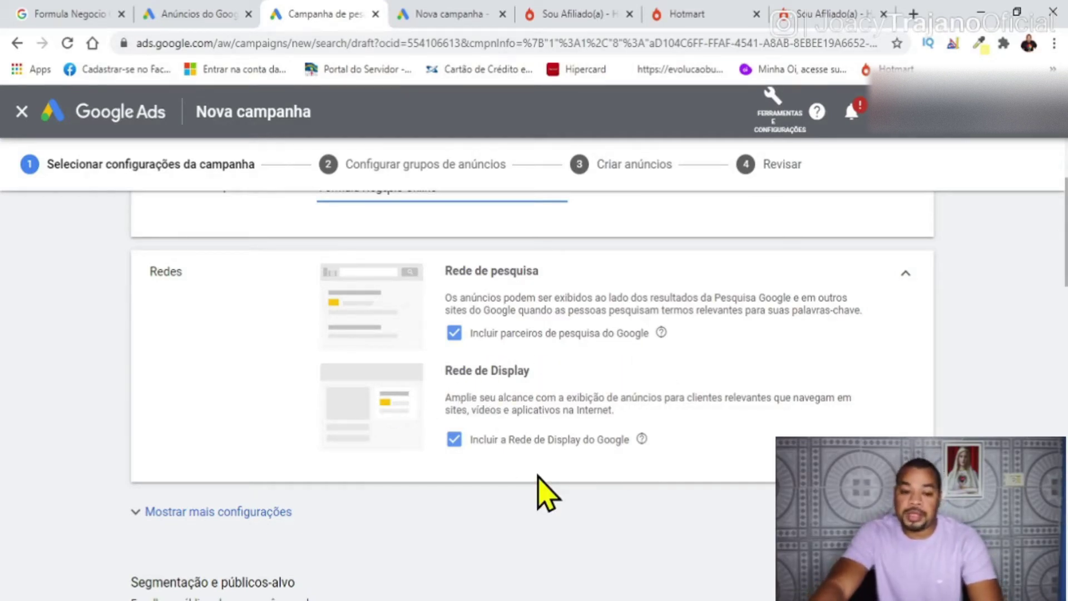
# - Exclude Google search partners and the Google Display Network from the campaign's networks
pyautogui.click(454, 333)
pyautogui.click(454, 462)
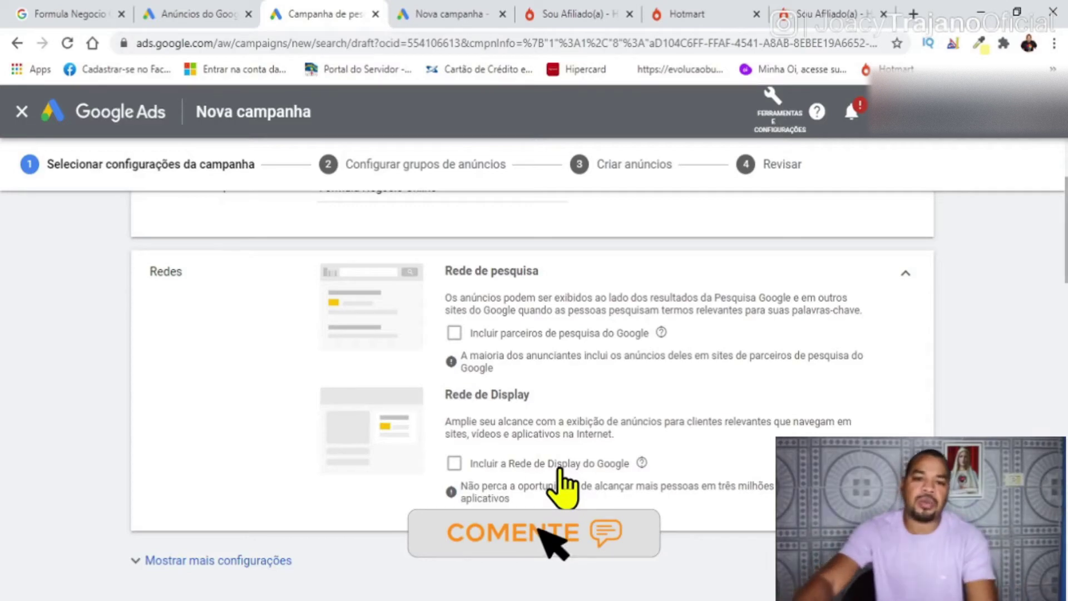
# - Review the additional campaign settings below the networks section, including dates, URL options and ad schedule, and collapse them again
pyautogui.scroll(-3, 820, 383)
pyautogui.scroll(-2, 822, 370)
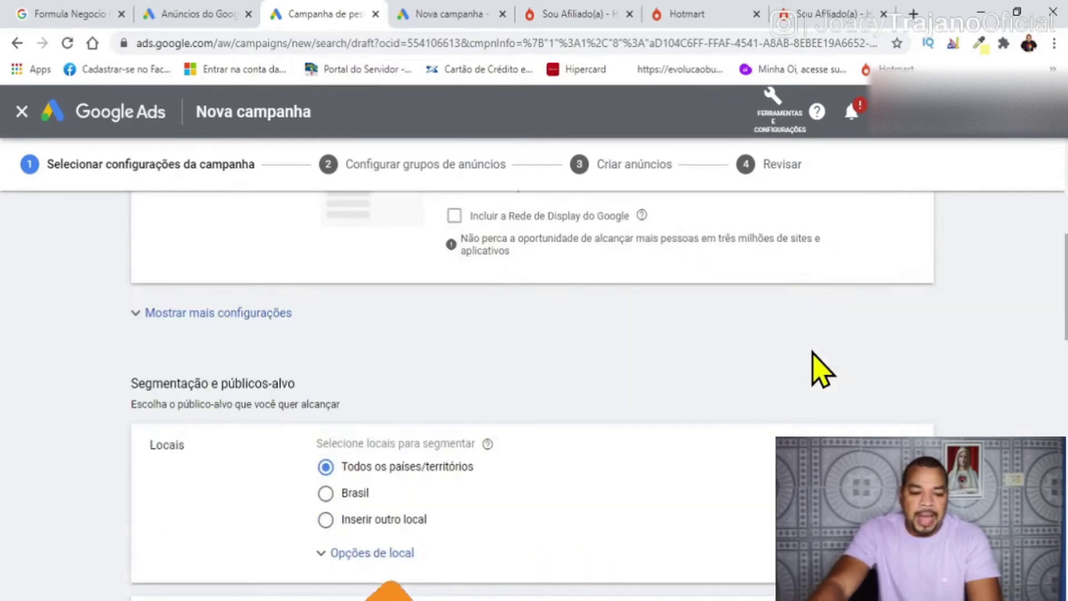
pyautogui.scroll(1, 822, 369)
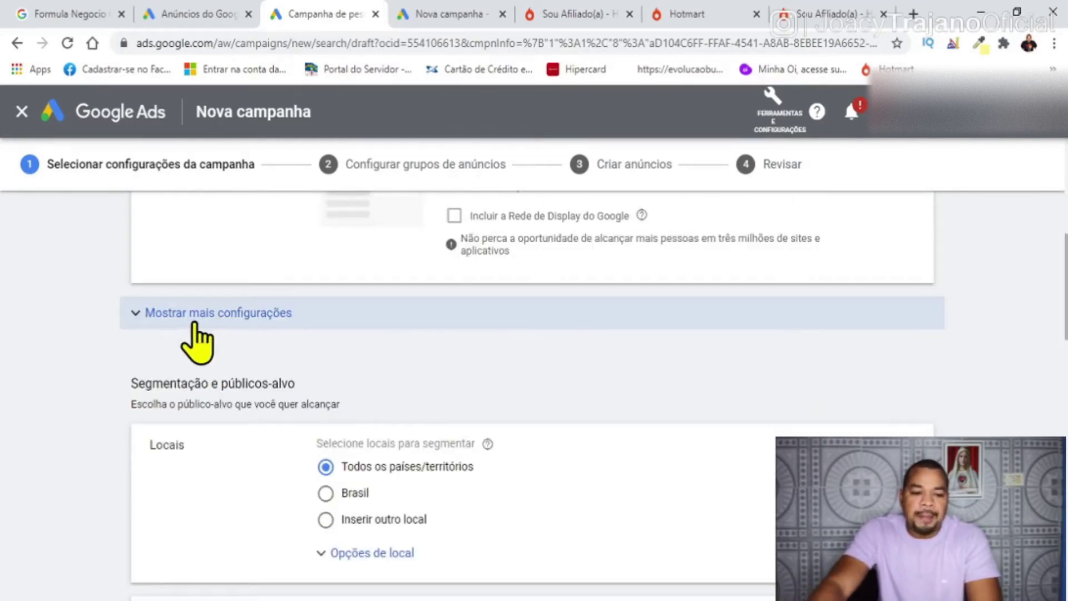
pyautogui.click(239, 315)
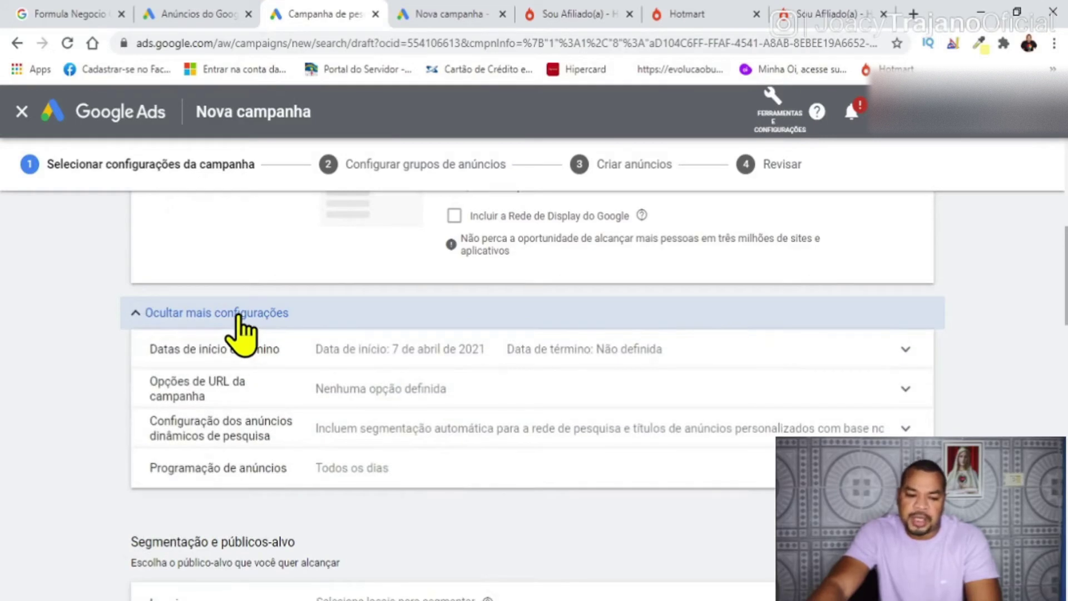
pyautogui.click(167, 314)
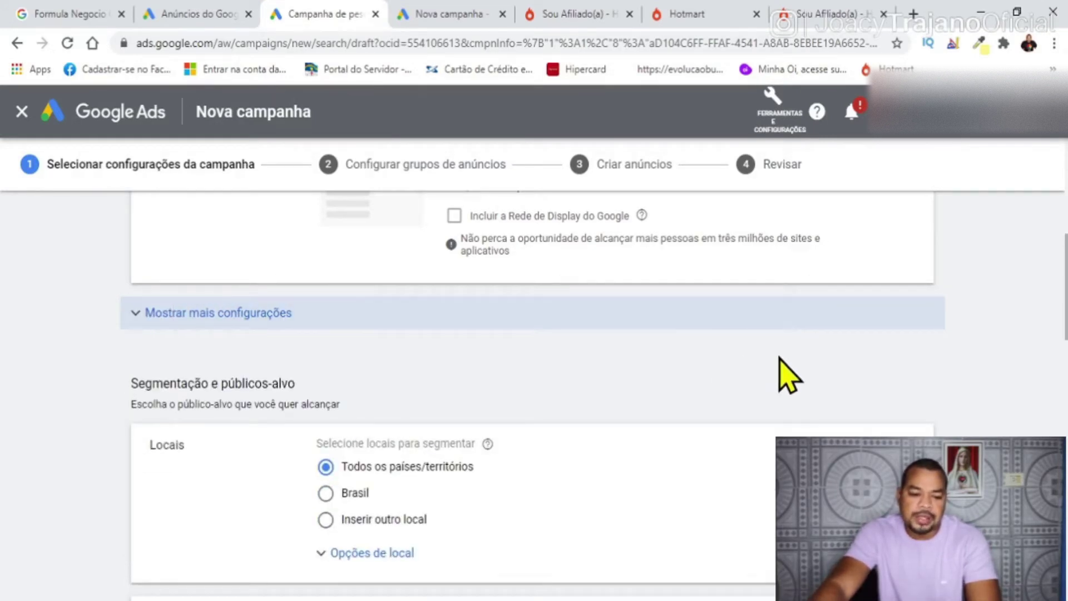
# - Set the campaign's target location to Brasil
pyautogui.scroll(-1, 789, 378)
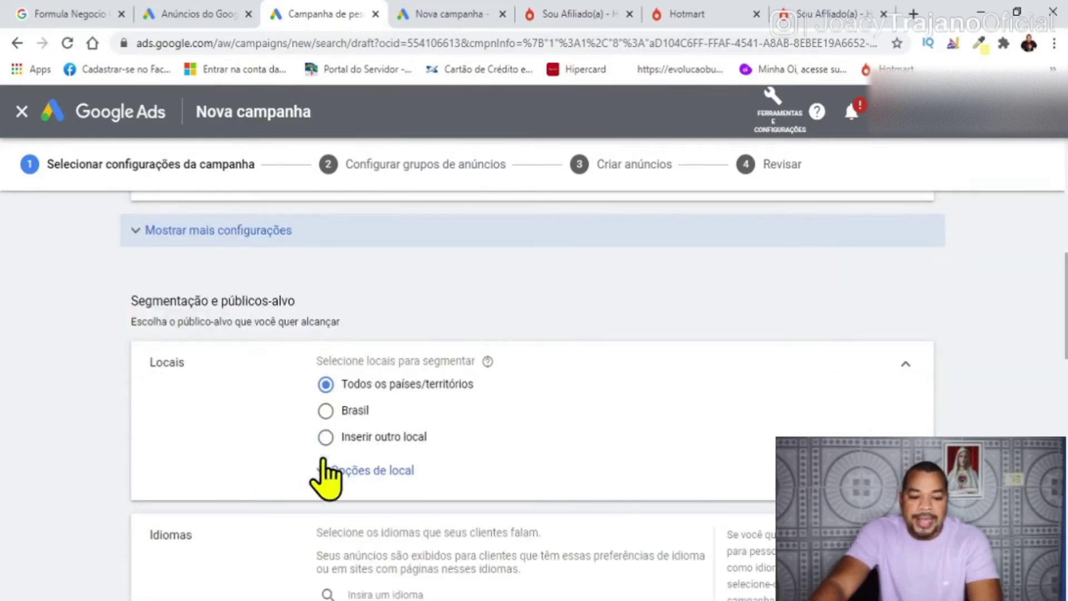
pyautogui.click(326, 412)
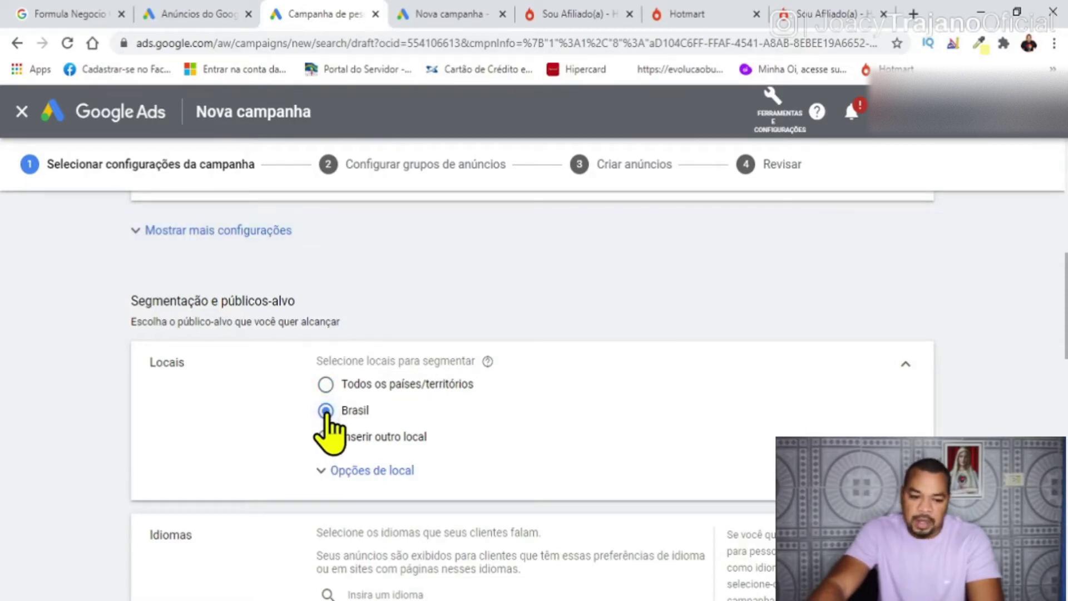
pyautogui.scroll(-1, 745, 395)
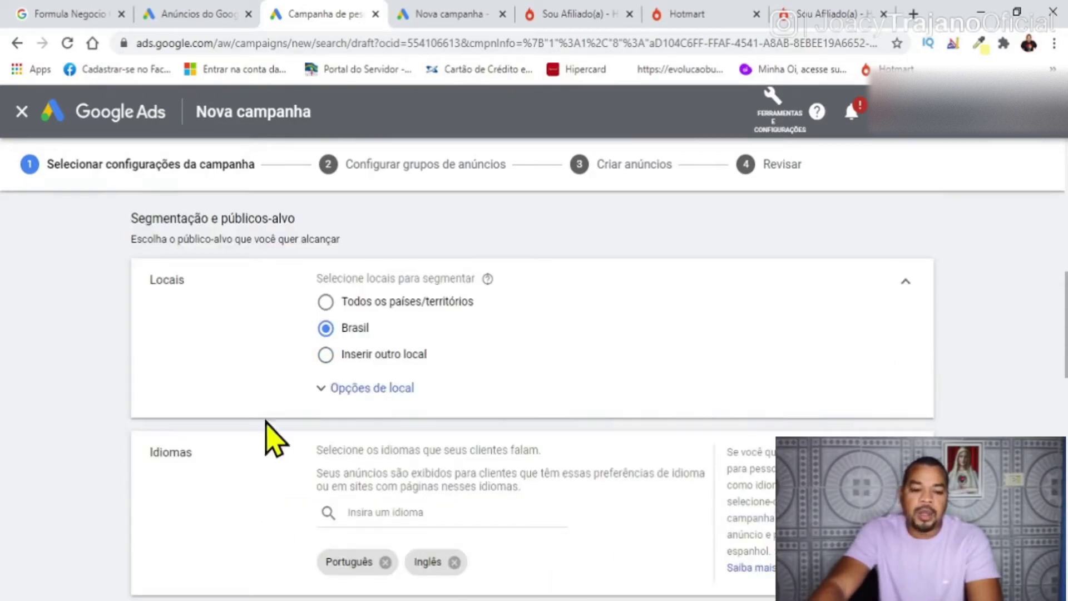
# - Review the advanced location options for targeting and exclusion, and collapse them again
pyautogui.click(346, 389)
pyautogui.scroll(-3, 706, 398)
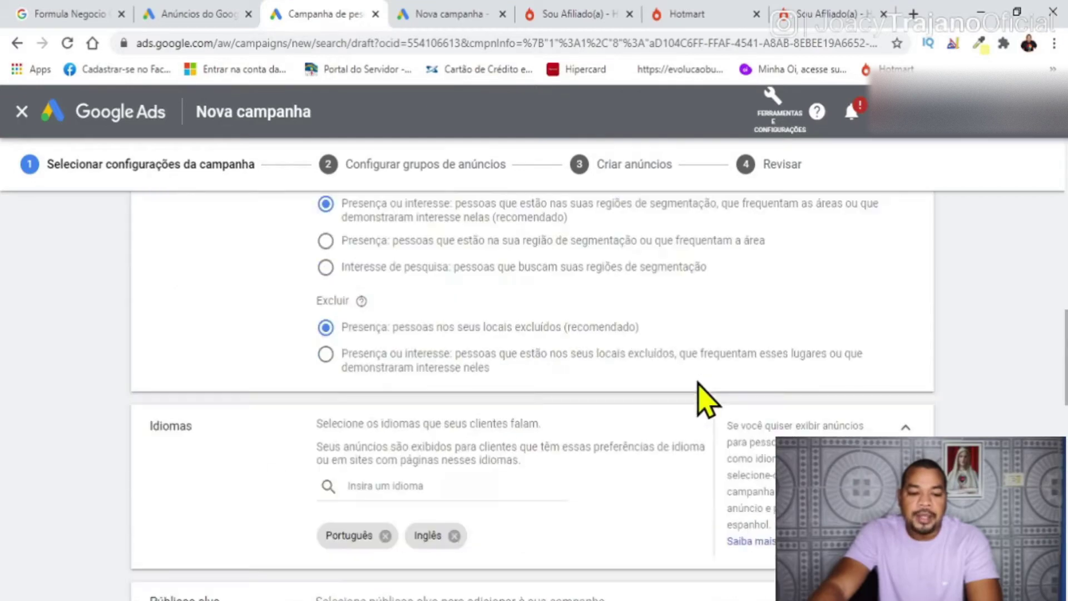
pyautogui.scroll(3, 706, 399)
pyautogui.scroll(-1, 706, 398)
pyautogui.click(327, 312)
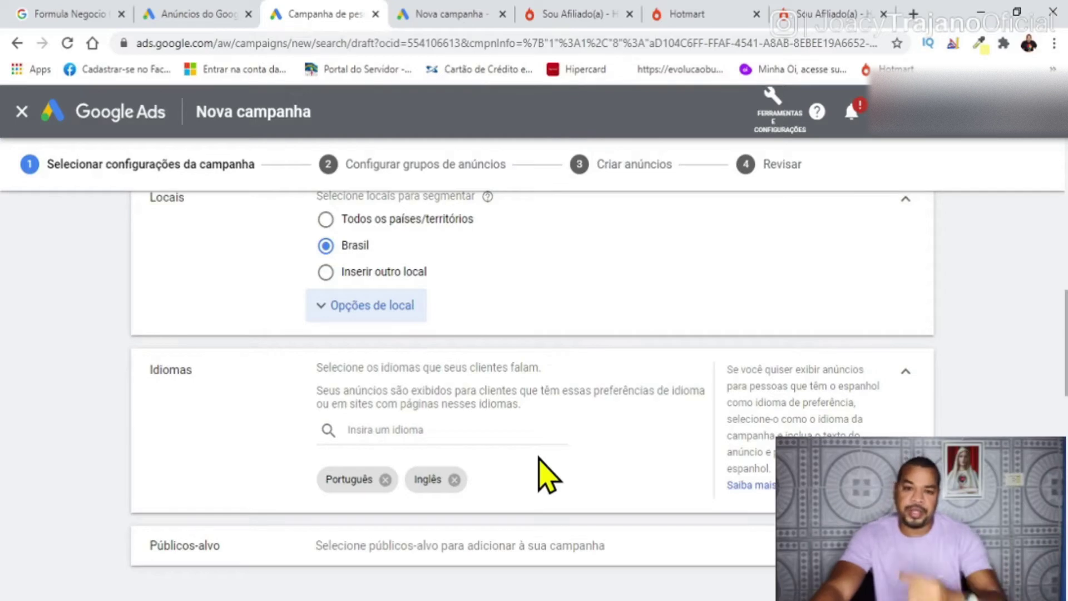
# - Set the campaign's average daily budget to R$ 50
pyautogui.scroll(-2, 548, 475)
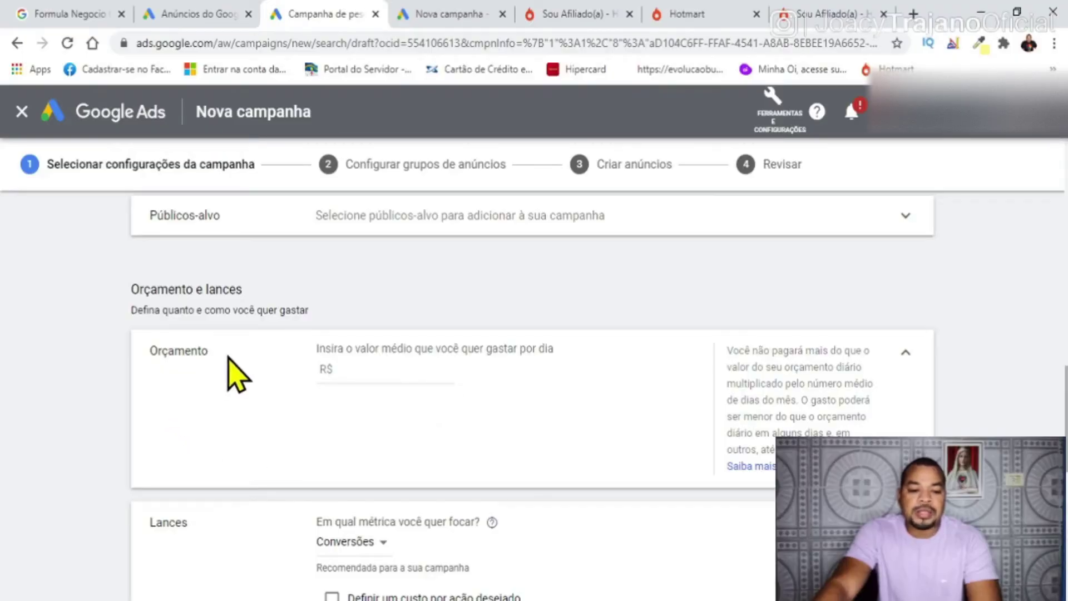
pyautogui.click(369, 373)
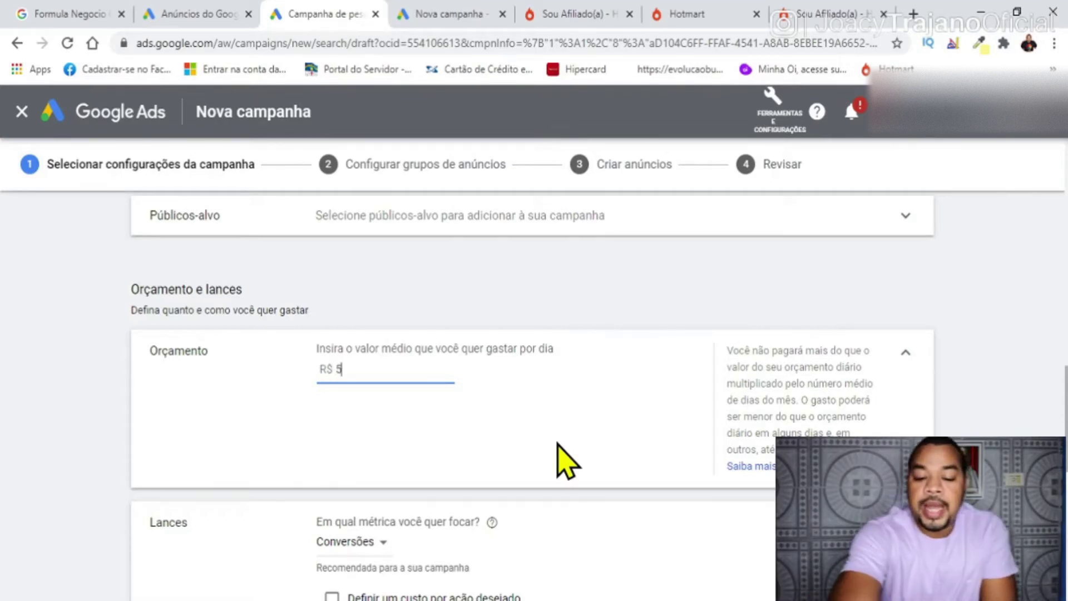
pyautogui.write('0')
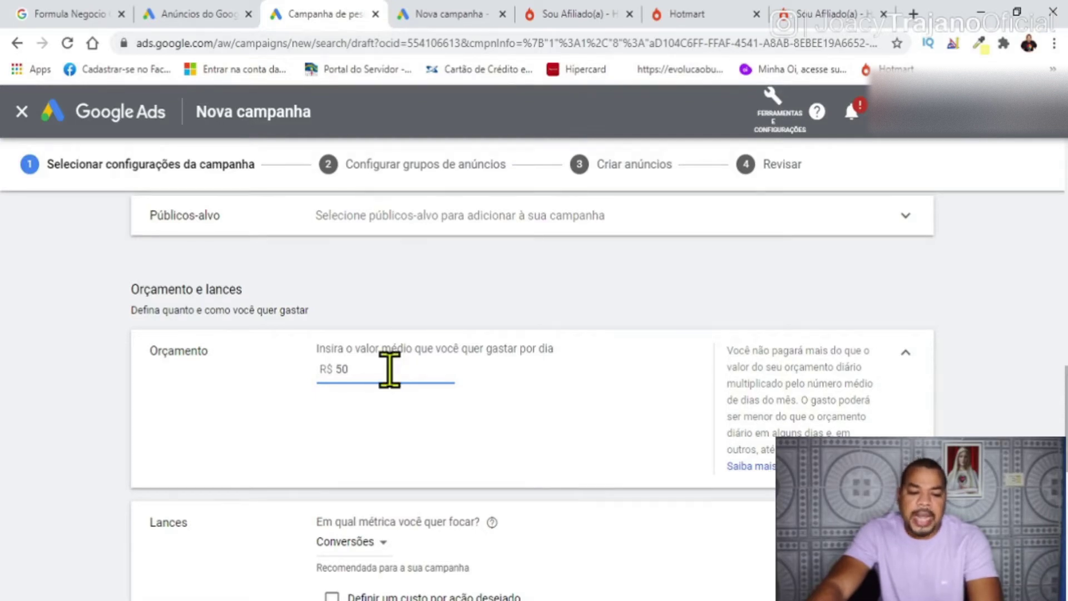
# - Select the Maximizar cliques bid strategy directly and enable a maximum cost-per-click bid limit
pyautogui.scroll(-4, 632, 417)
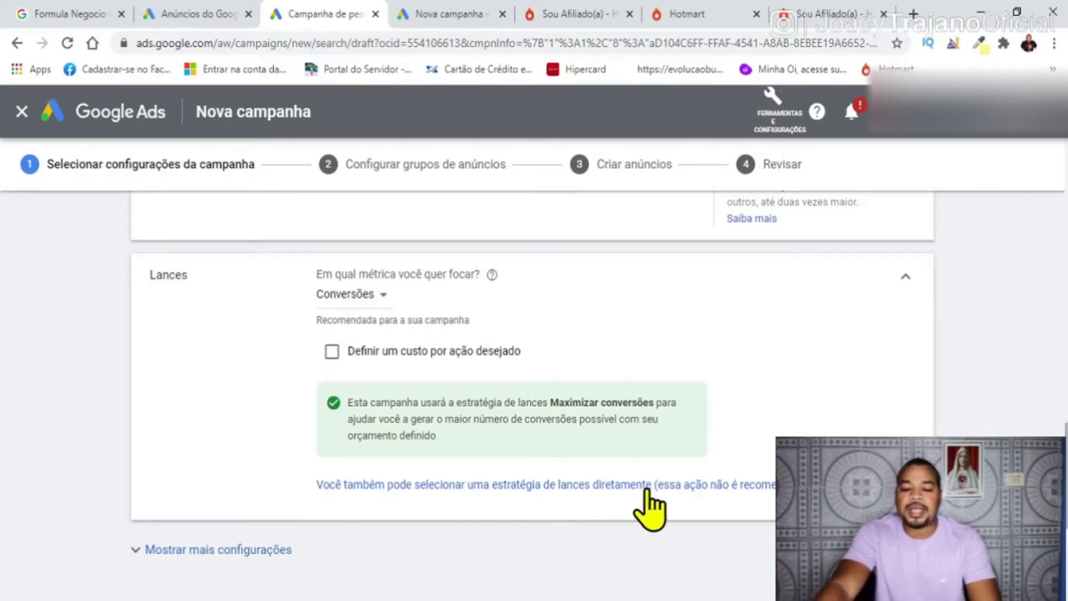
pyautogui.click(523, 485)
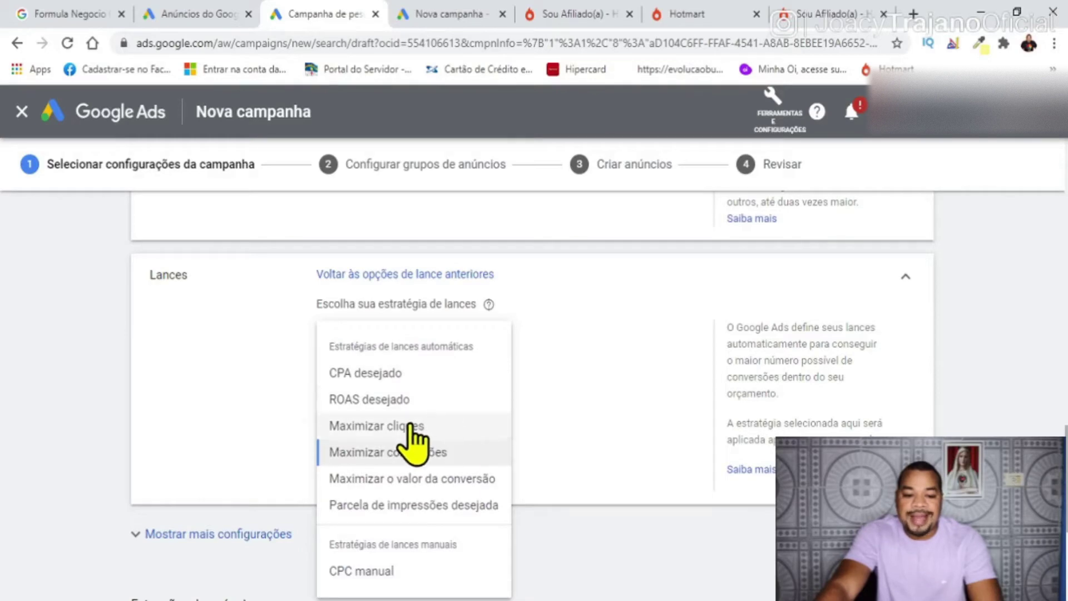
pyautogui.click(372, 426)
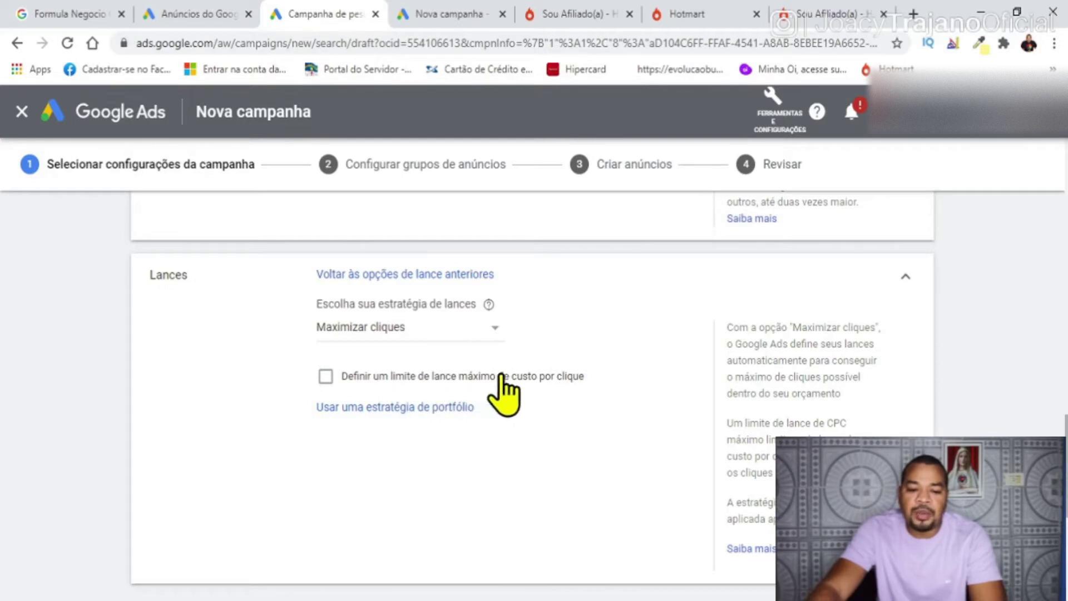
pyautogui.click(325, 376)
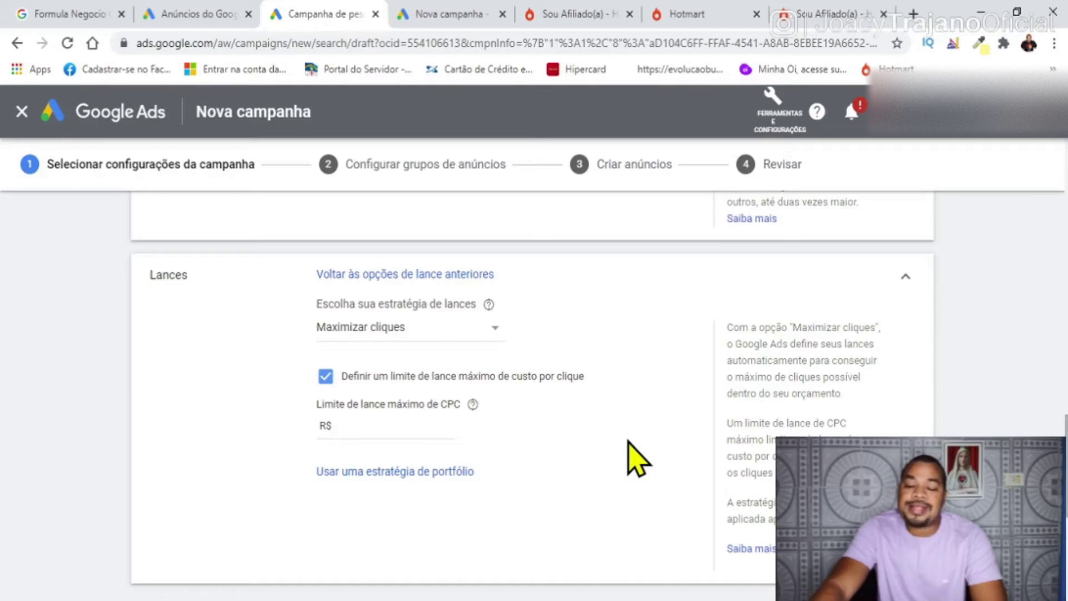
# - Search the web for ubersuggest in a new browser tab and open the Ubersuggest site
pyautogui.click(913, 14)
pyautogui.write('ubersuggest')
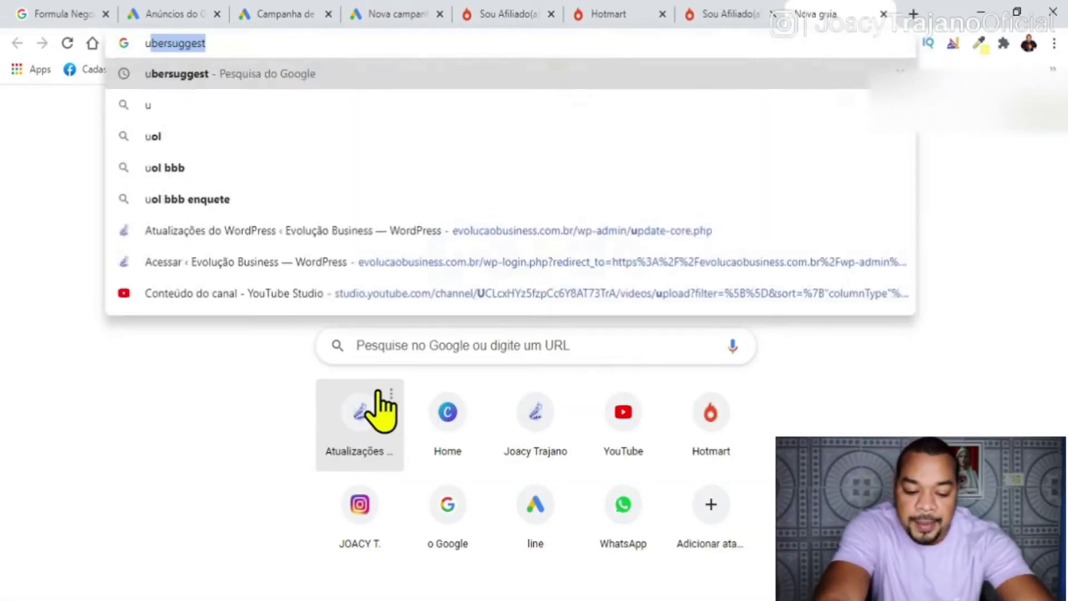
pyautogui.press('Return')
pyautogui.click(200, 289)
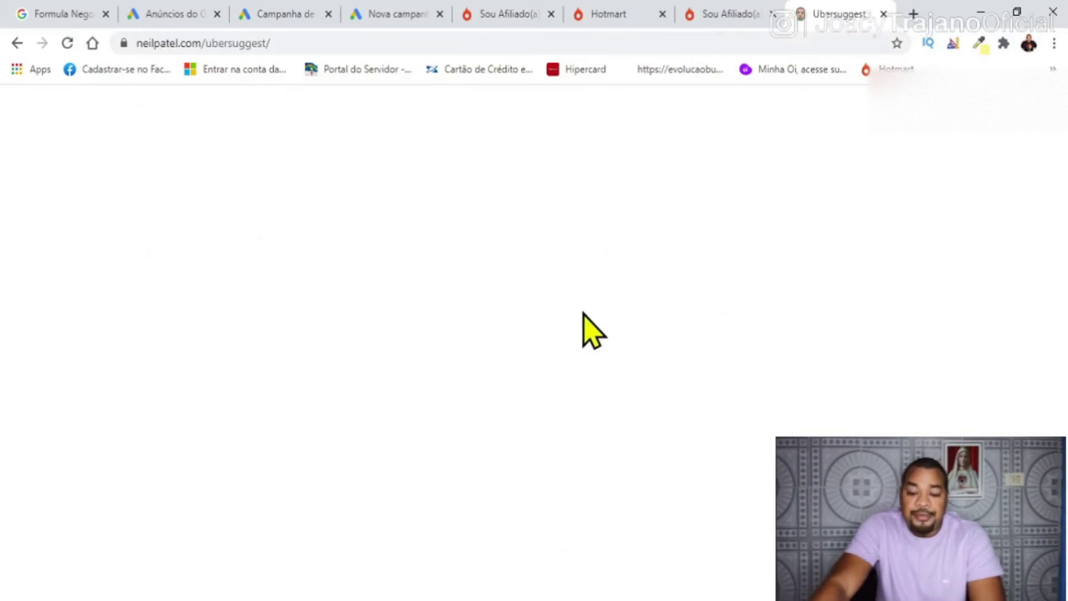
# - Search Ubersuggest for Formula Negocio Online in Português / Brasil and examine its search volume, cost per click and keyword ideas
pyautogui.scroll(-3, 874, 351)
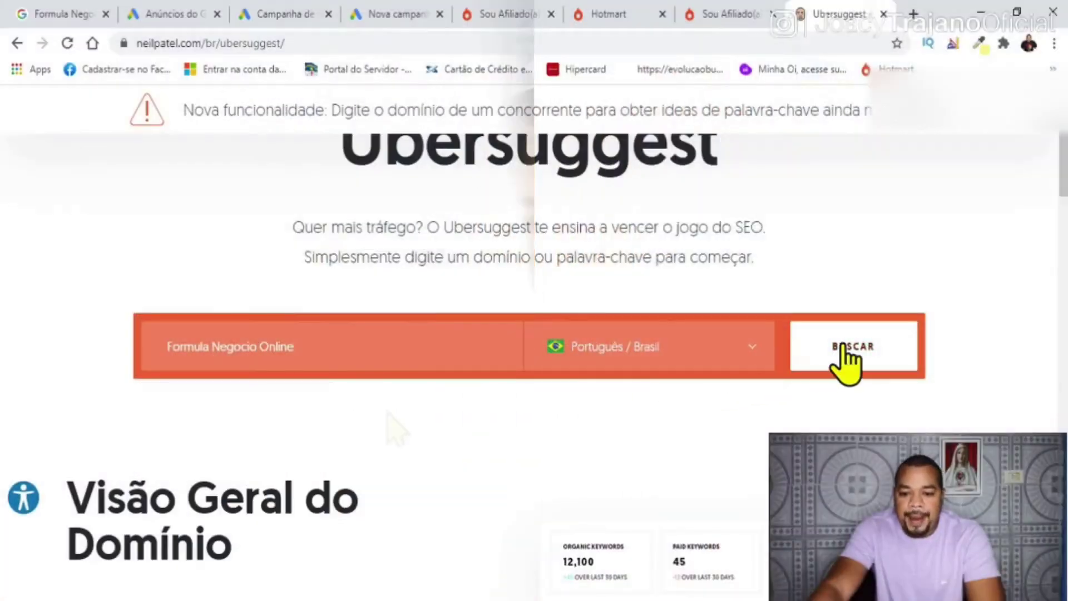
pyautogui.click(856, 357)
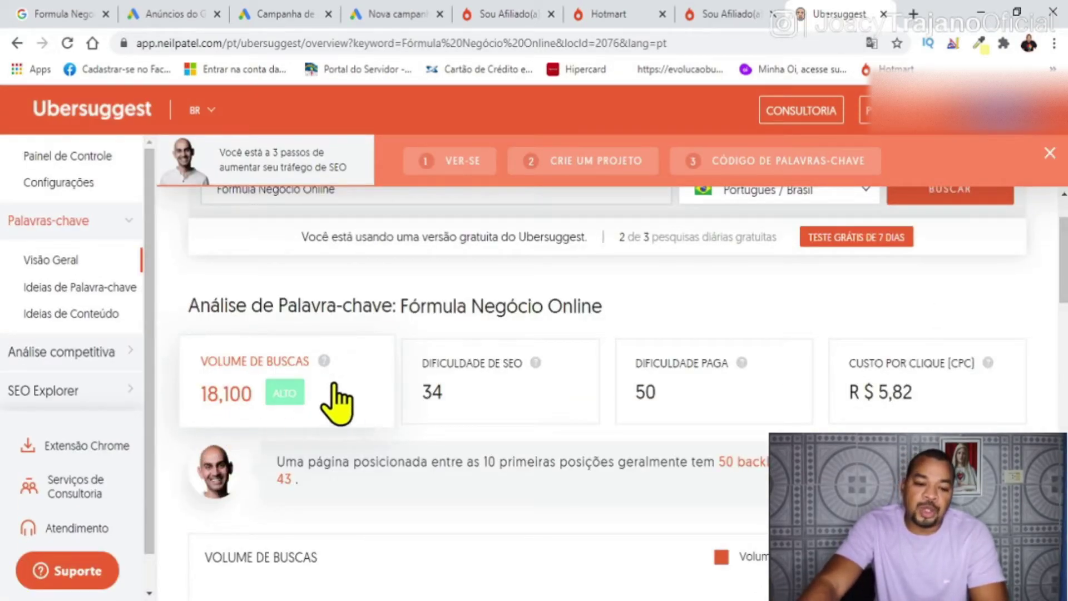
pyautogui.moveTo(323, 361)
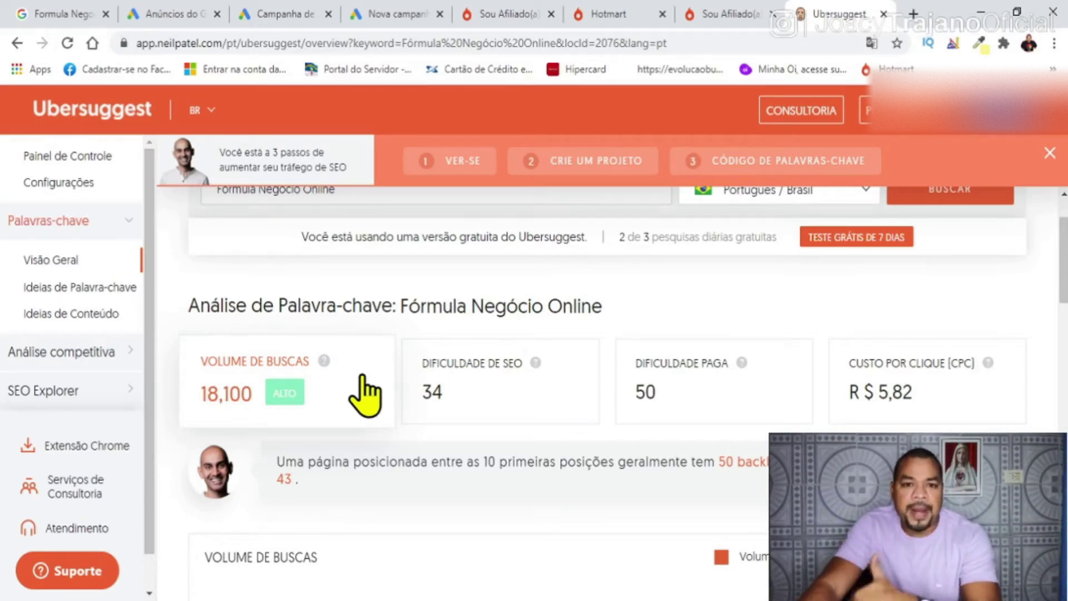
pyautogui.scroll(-15, 584, 393)
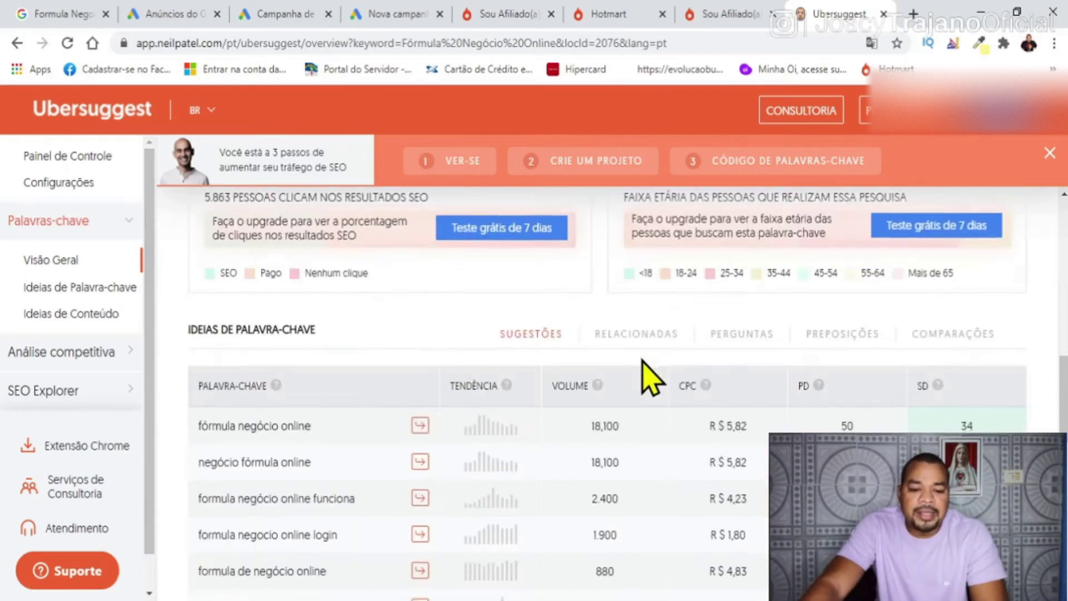
pyautogui.scroll(1, 644, 381)
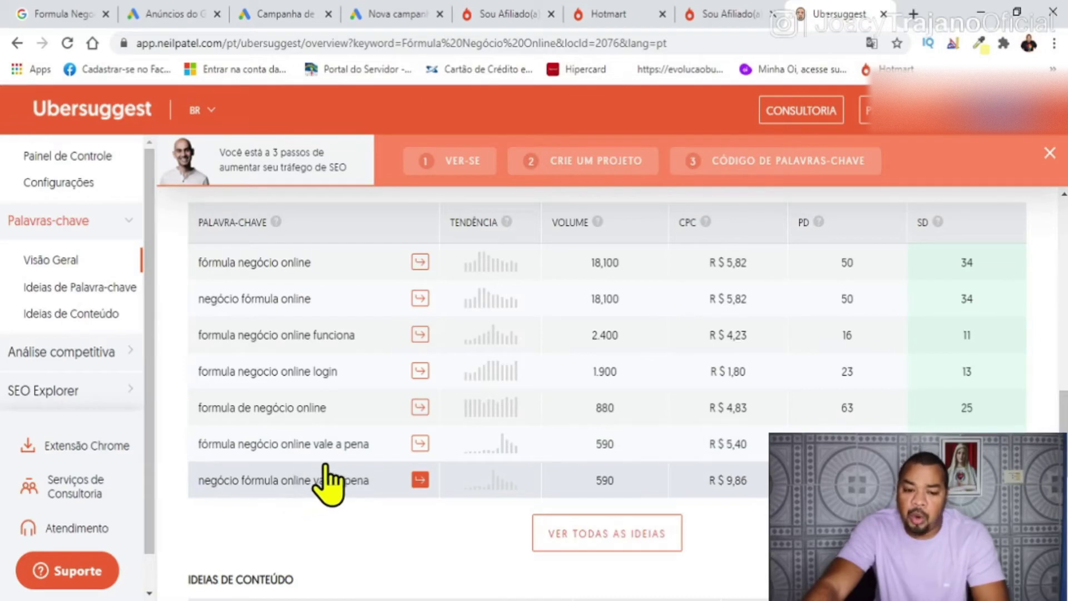
# - Search Ubersuggest for the keyword Alex Vargas and examine its search volume and keyword ideas
pyautogui.scroll(15, 330, 484)
pyautogui.moveTo(357, 271); pyautogui.dragTo(124, 296)
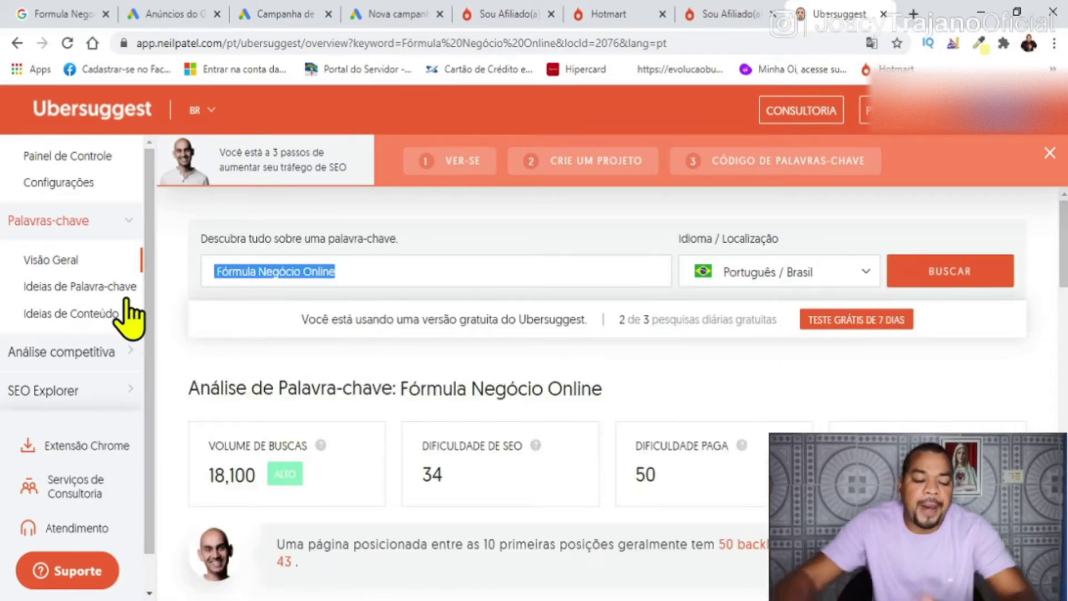
pyautogui.write('Alex vargas')
pyautogui.press('Return')
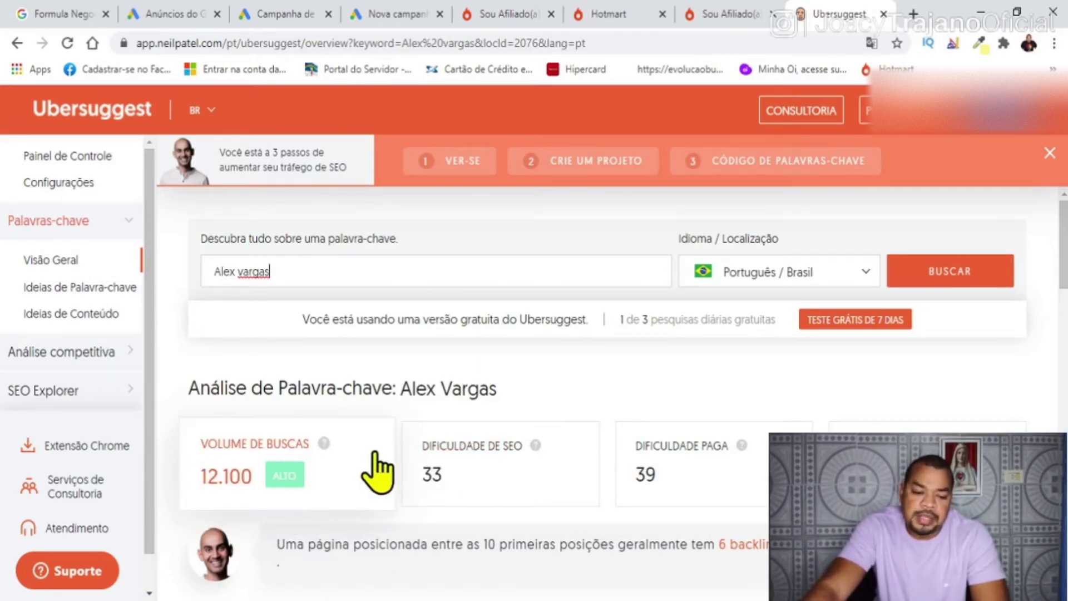
pyautogui.scroll(-3, 425, 412)
pyautogui.scroll(-12, 477, 410)
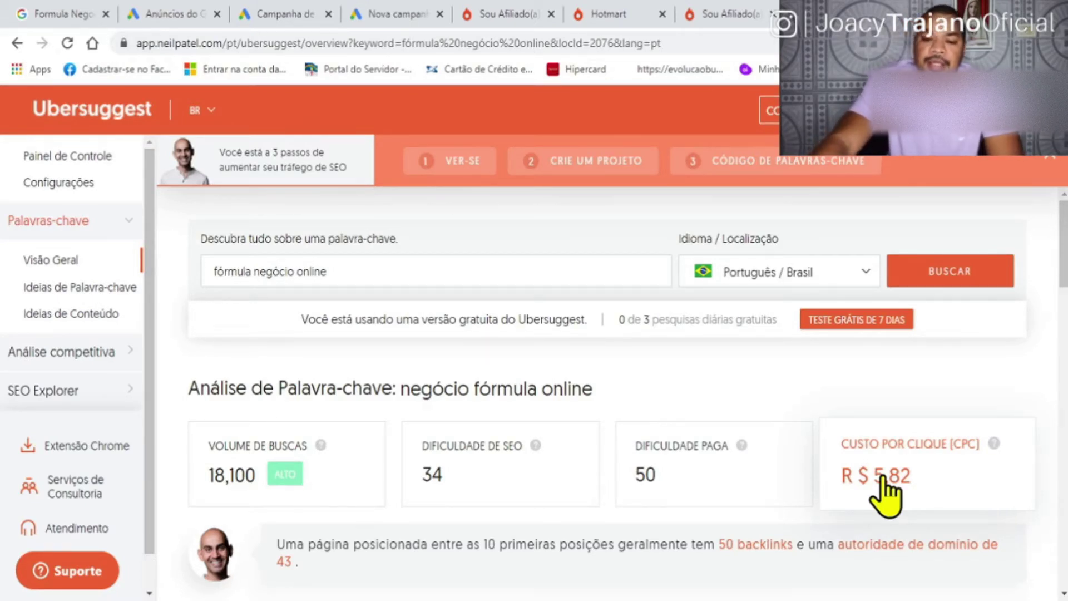
# - Return to the Google Ads campaign draft and set the maximum CPC bid limit to R$ 5,00
pyautogui.click(297, 17)
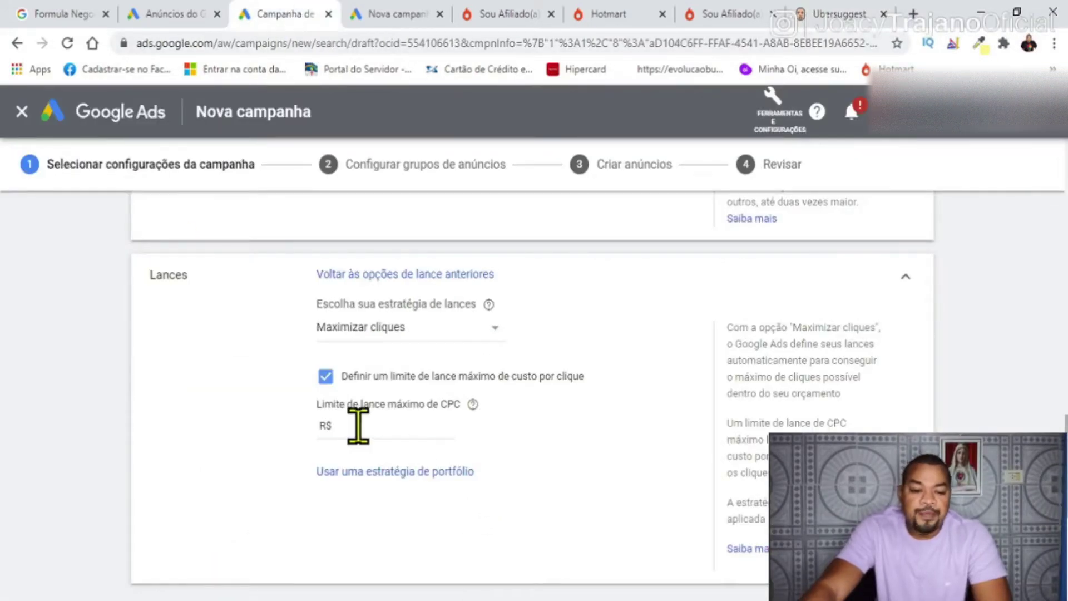
pyautogui.click(832, 14)
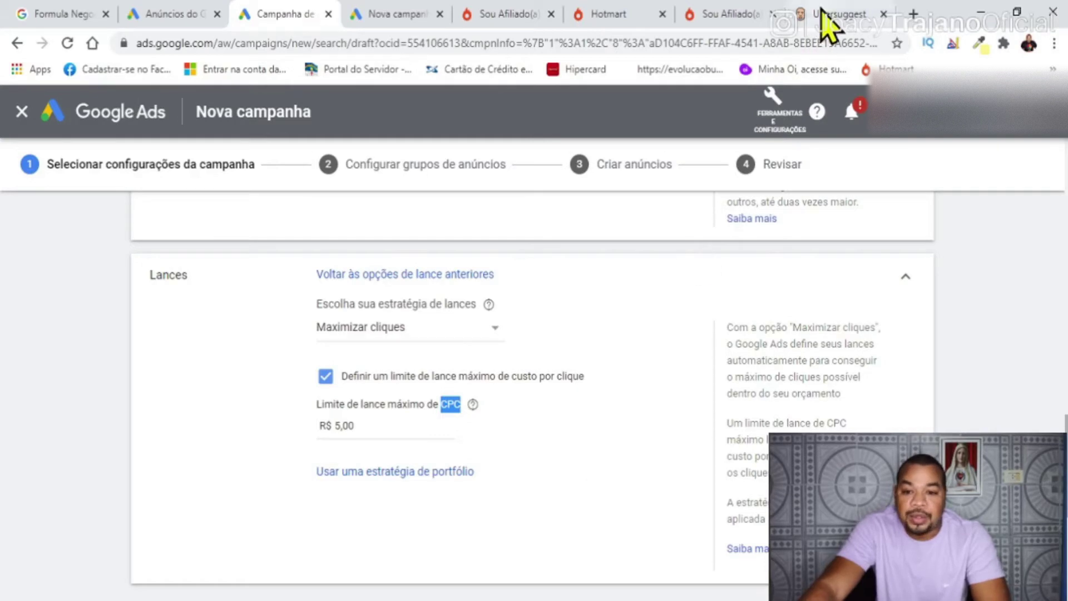
pyautogui.click(606, 434)
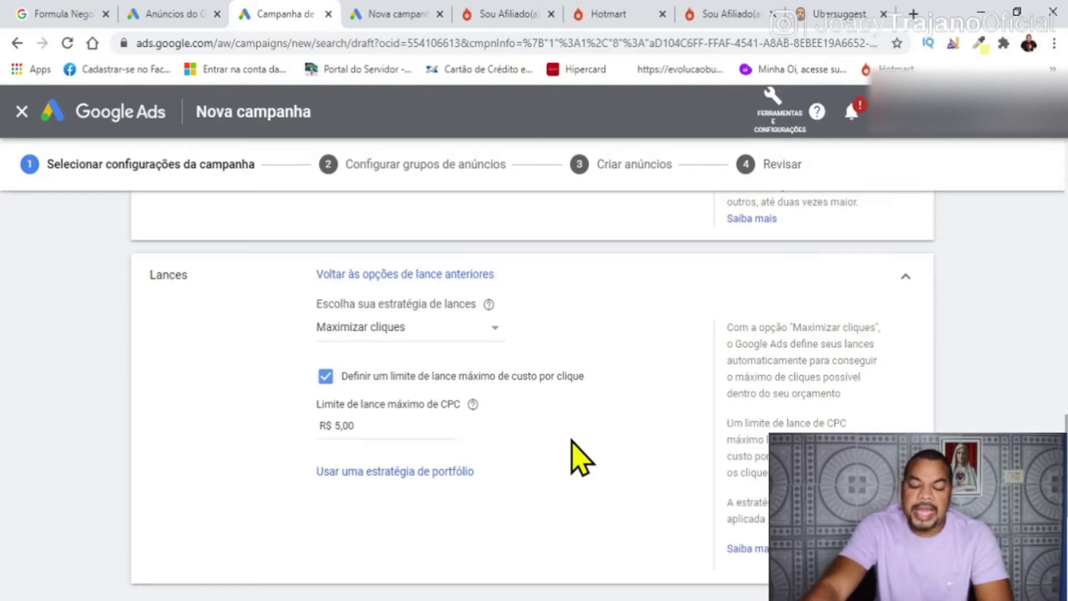
# - Save the campaign settings without adding ad extensions and continue to the ad group setup
pyautogui.scroll(-7, 595, 450)
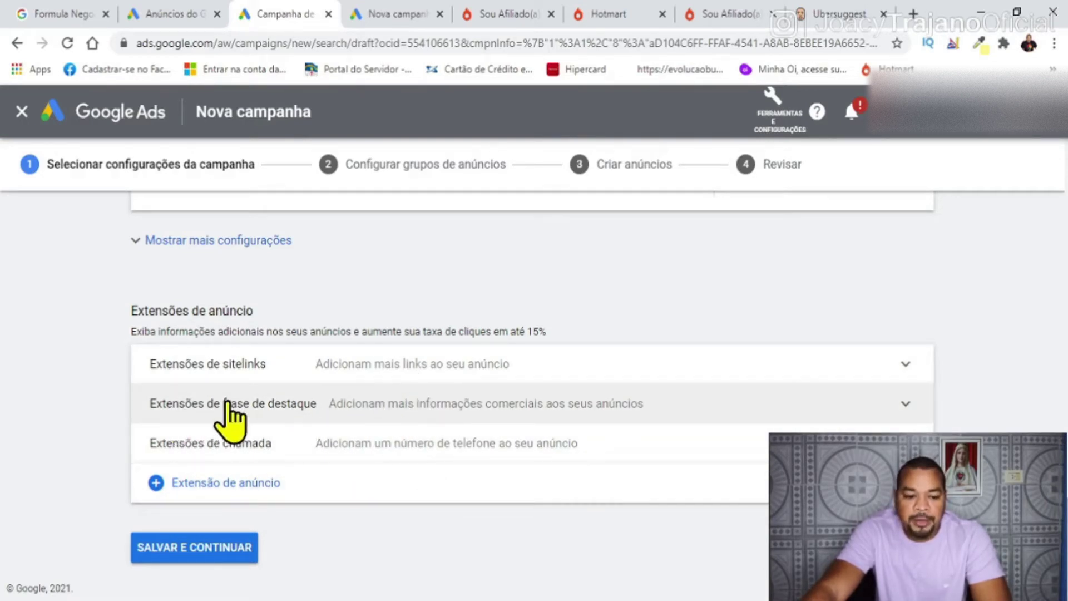
pyautogui.click(206, 548)
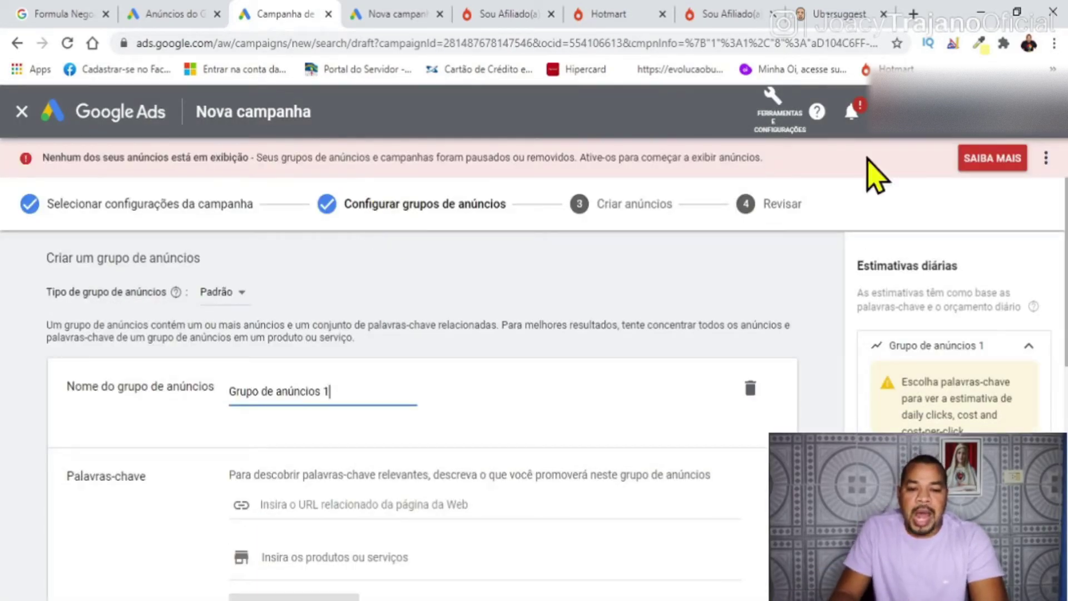
# - Rename the ad group as GRUPO 1 NOME DO PRODUTO
pyautogui.moveTo(351, 207); pyautogui.dragTo(525, 219)
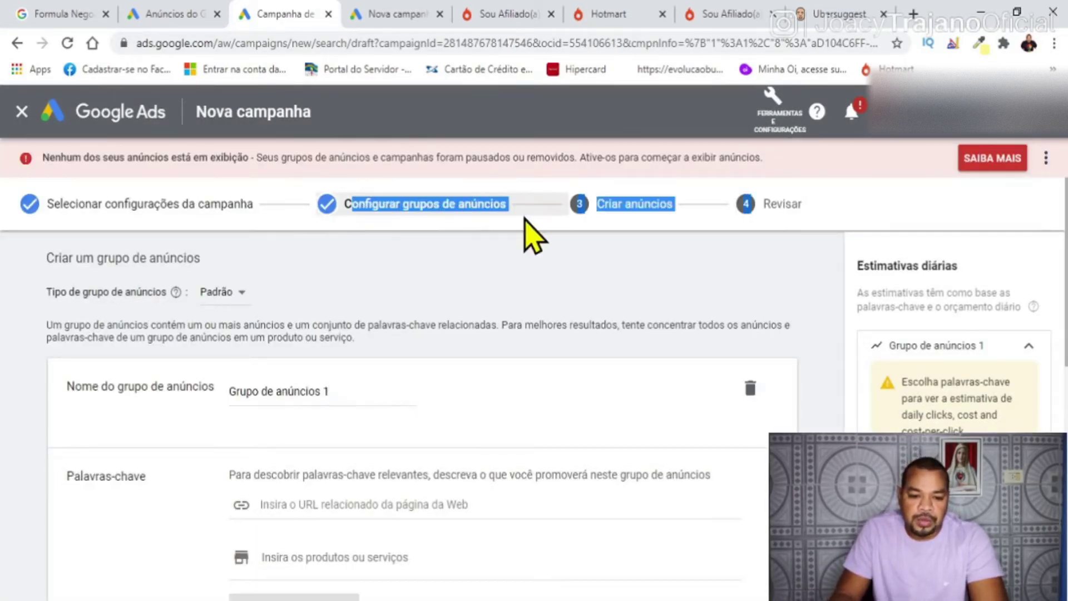
pyautogui.scroll(-1, 393, 303)
pyautogui.click(121, 327)
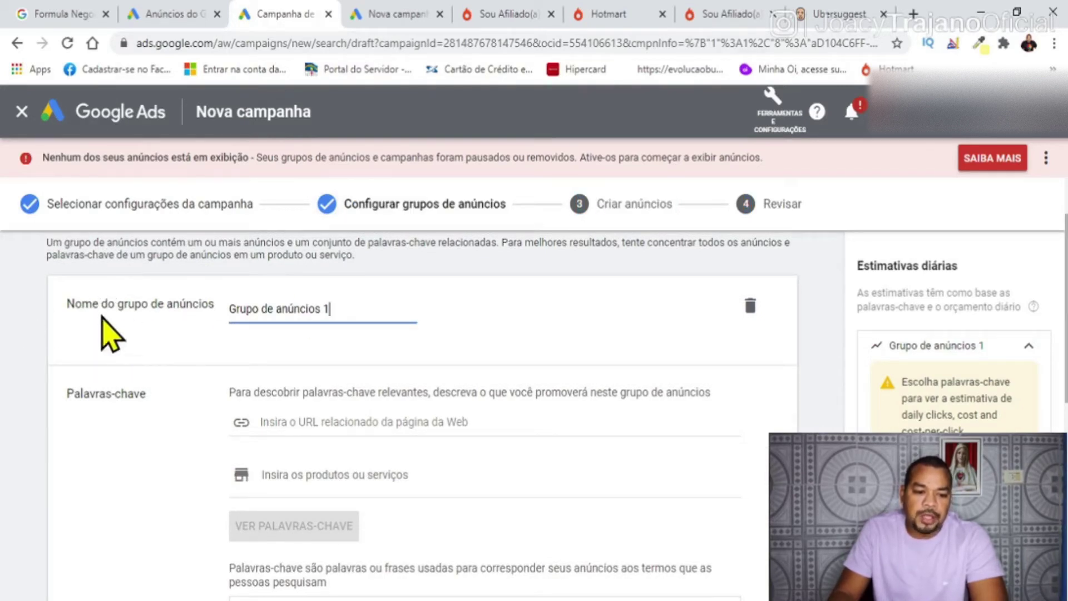
pyautogui.moveTo(354, 304); pyautogui.dragTo(269, 305)
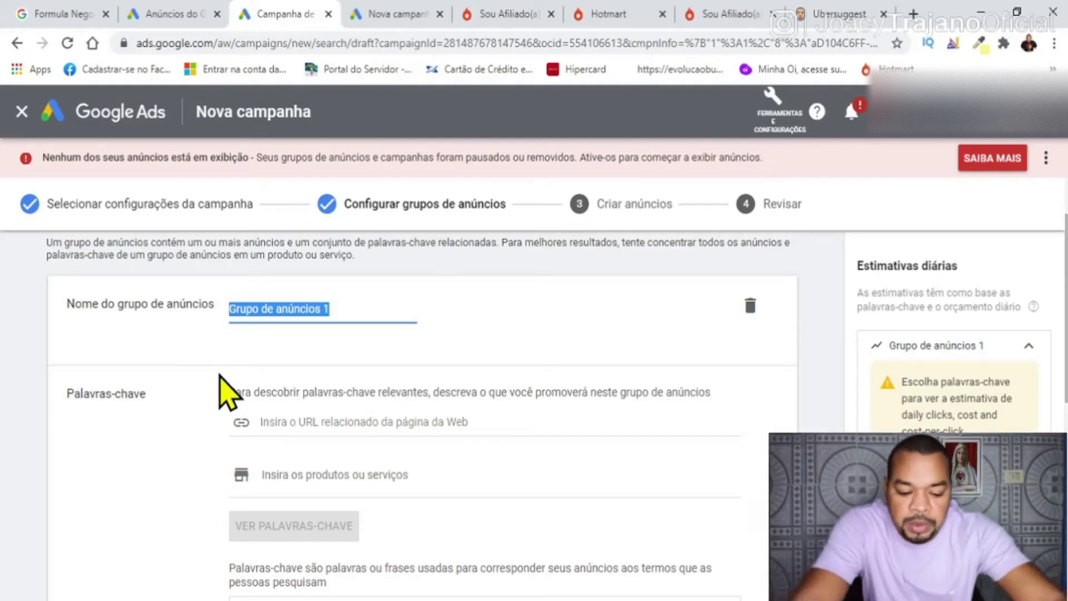
pyautogui.write('GRUPO 1 NOME DO P')
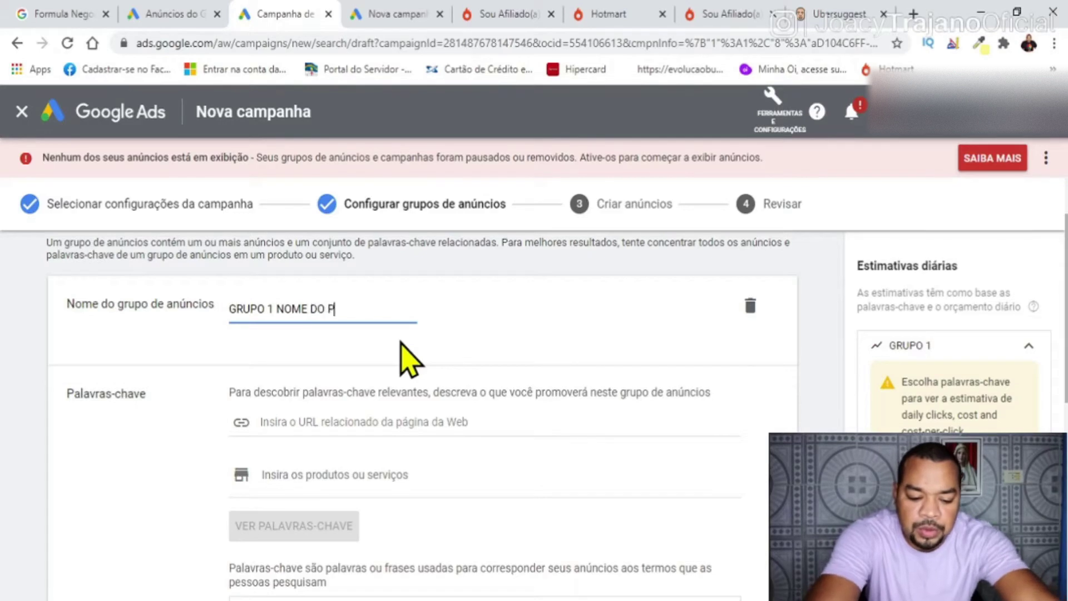
pyautogui.write('RODUTO')
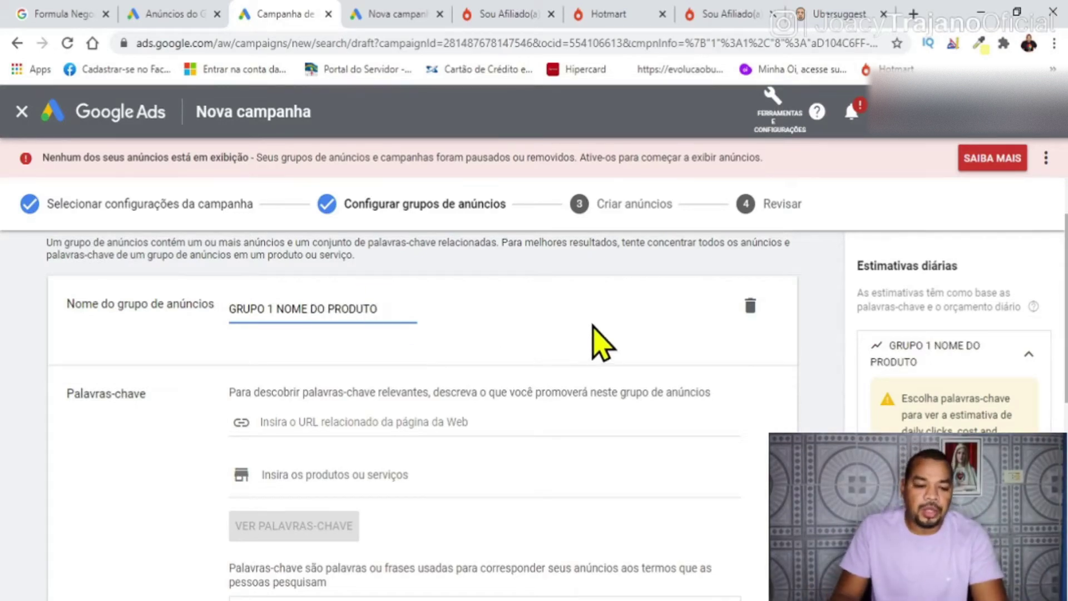
# - Examine the ad group's keyword section and the notation for broad, phrase and exact match types
pyautogui.scroll(-2, 600, 342)
pyautogui.click(397, 338)
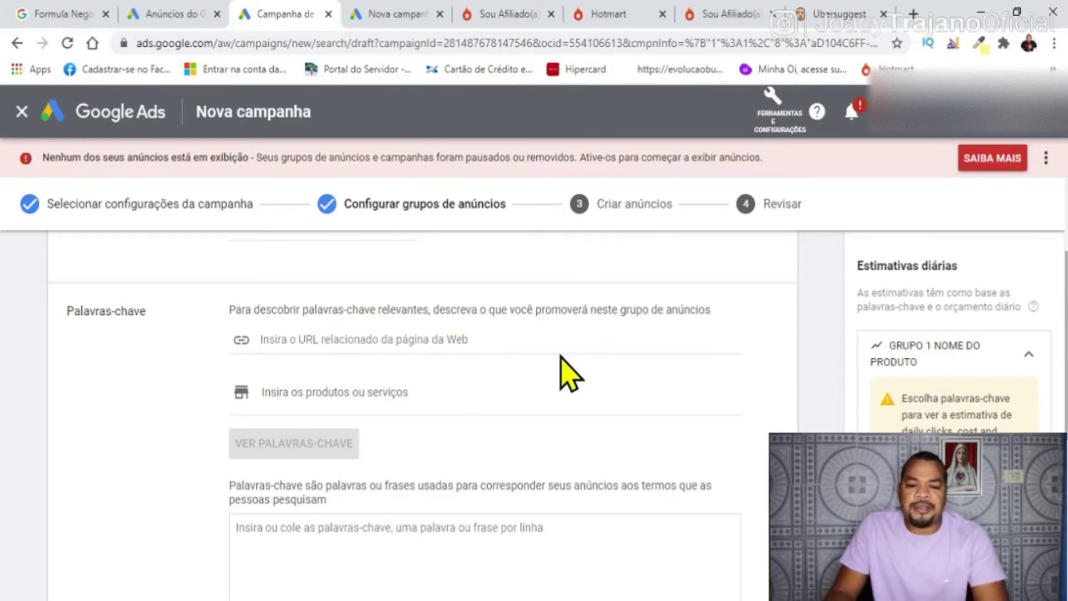
pyautogui.scroll(-5, 500, 367)
pyautogui.click(373, 366)
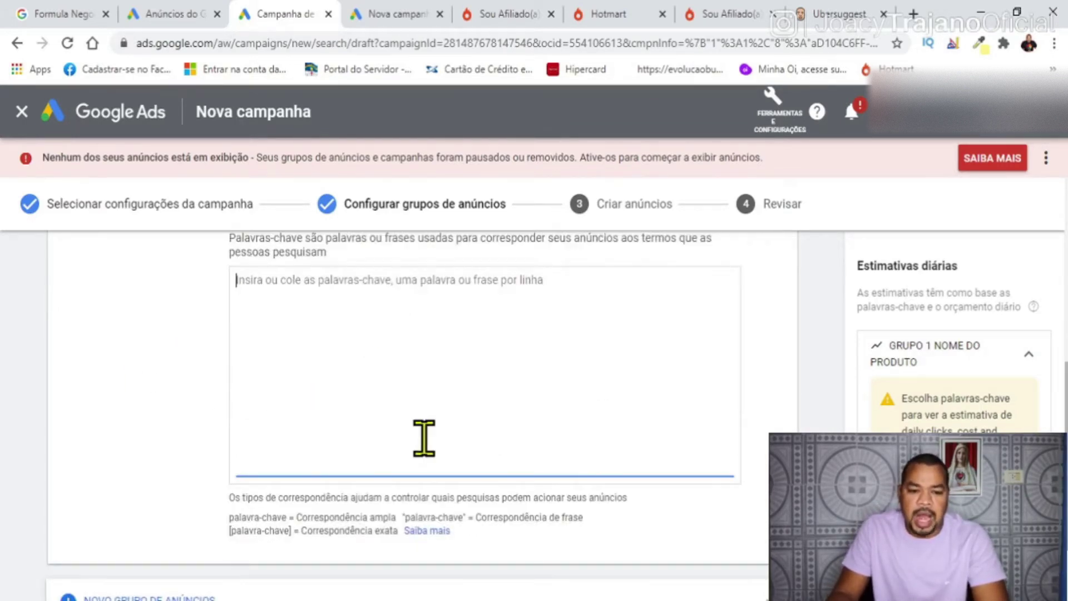
pyautogui.scroll(-2, 448, 425)
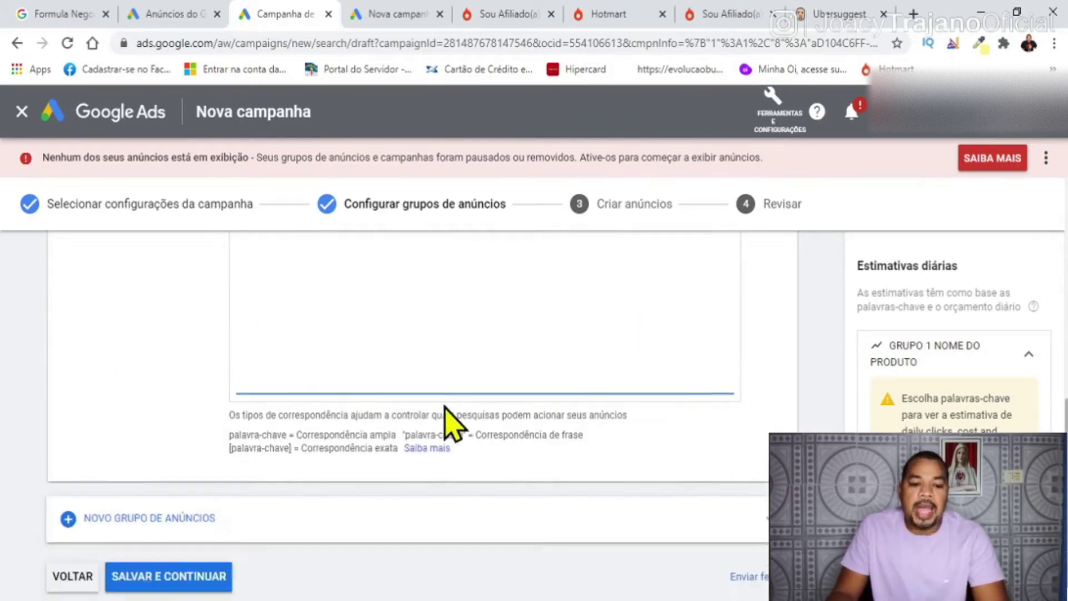
pyautogui.scroll(6, 487, 396)
pyautogui.scroll(-6, 495, 417)
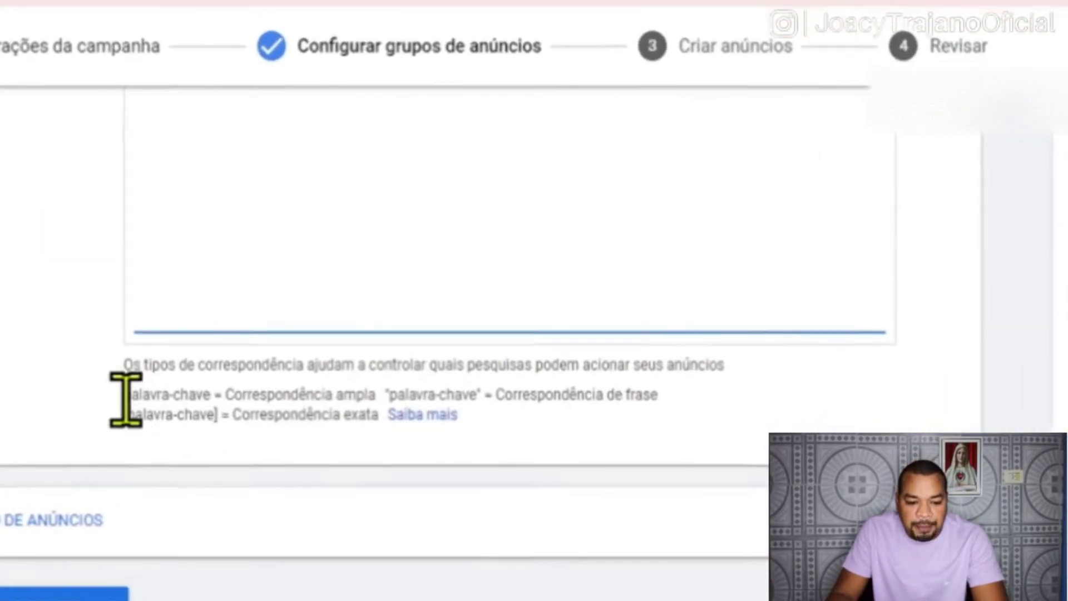
pyautogui.moveTo(126, 396); pyautogui.dragTo(665, 389)
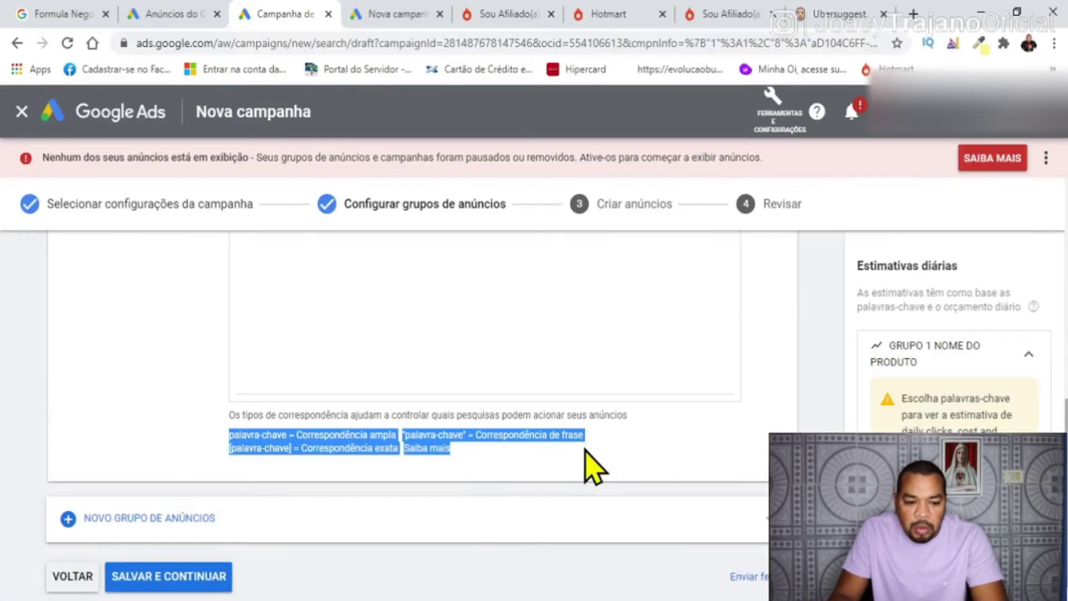
pyautogui.click(146, 427)
pyautogui.scroll(-1, 489, 356)
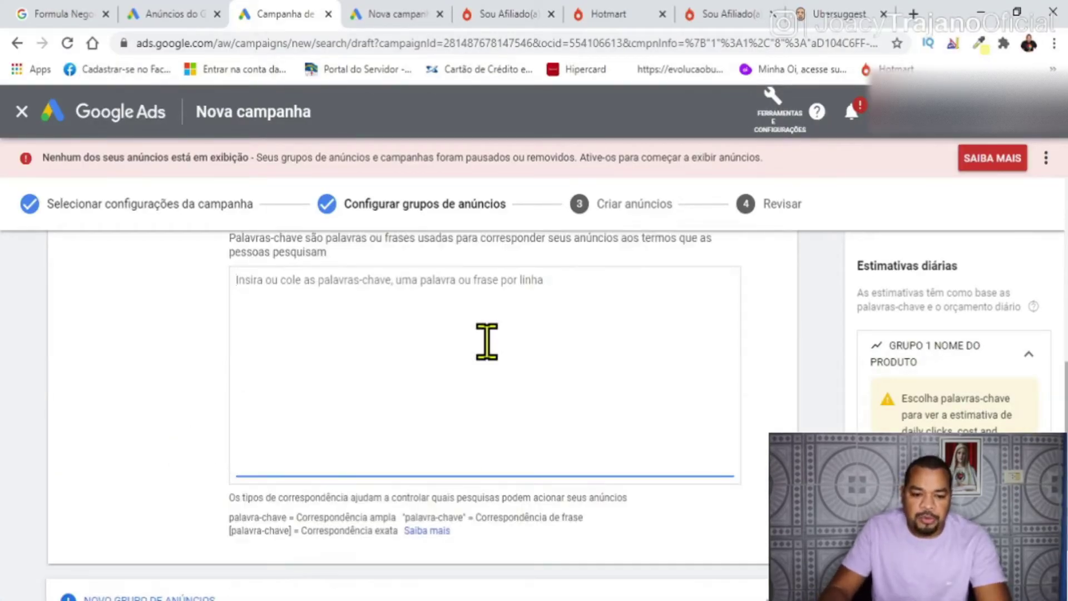
pyautogui.scroll(1, 486, 340)
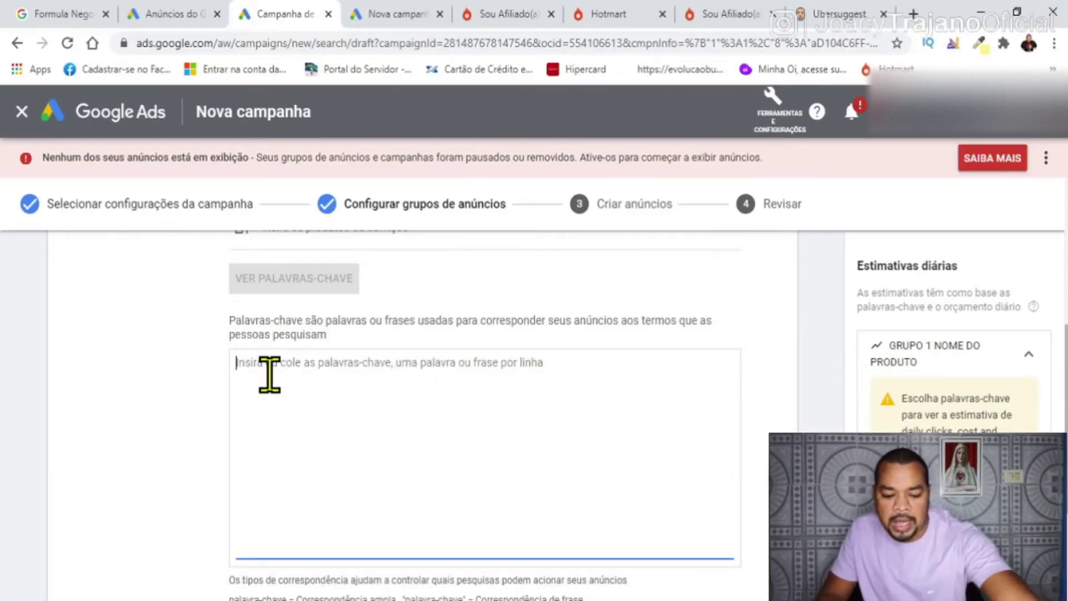
pyautogui.write('fórmula negócio online')
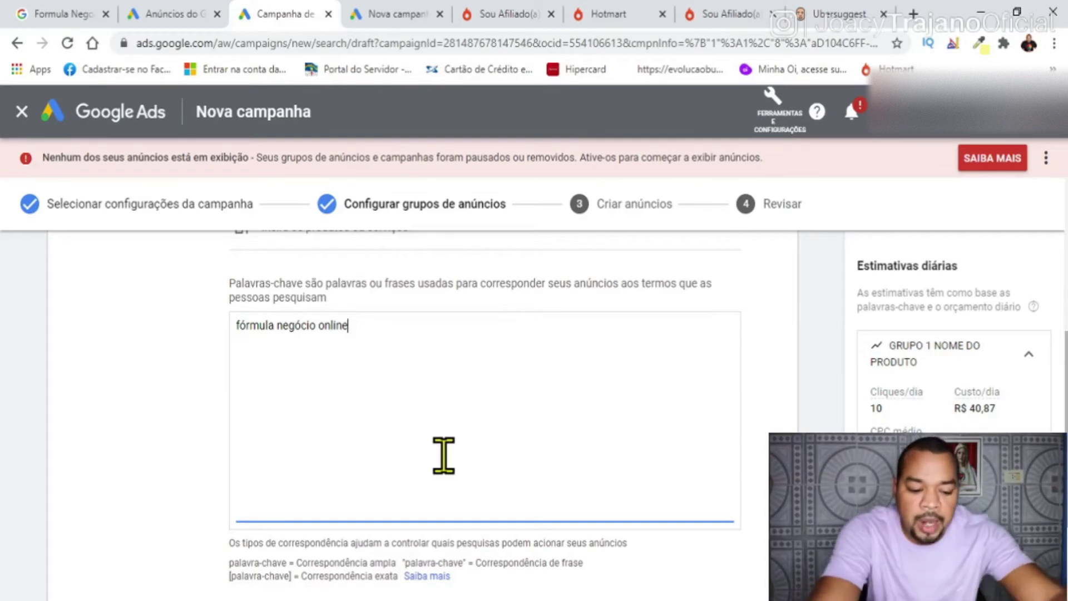
pyautogui.write('grátis')
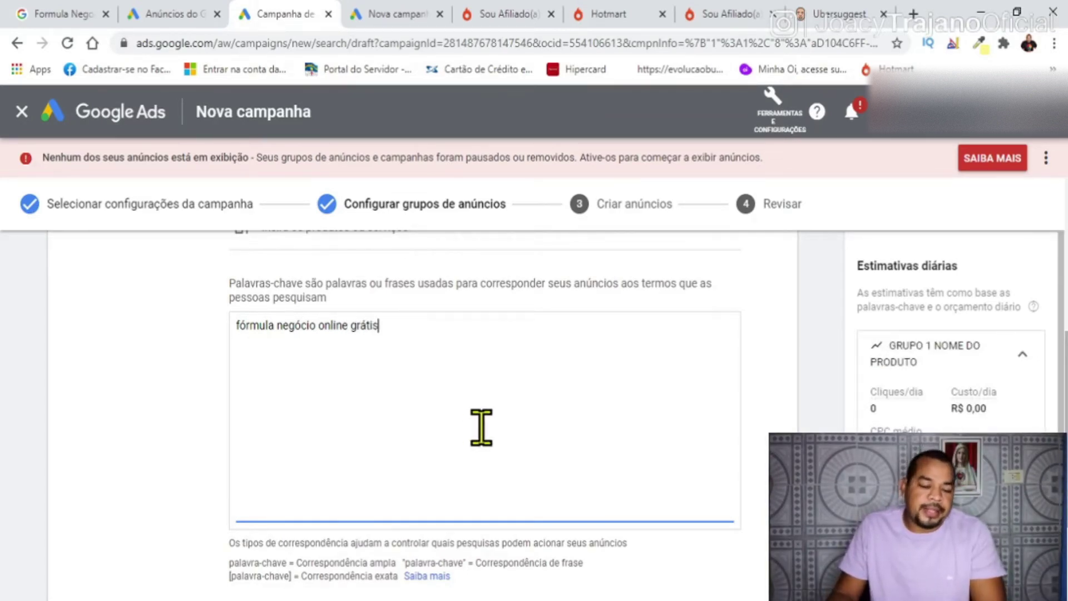
pyautogui.hotkey('ctrl', 'shift', 'Left')
pyautogui.press('BackSpace')
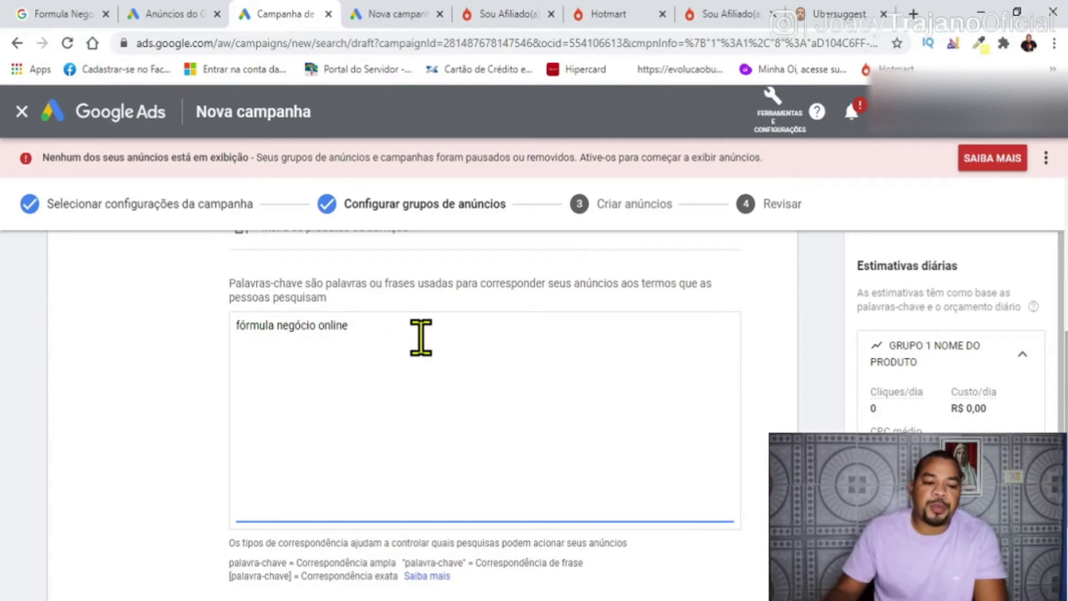
# - Enter the exact-match keywords [fórmula negócio online], [formula negocio online], [formula negocio online preço] and [valor do curso fórmula negócio online]
pyautogui.hotkey('ctrl', 'a')
pyautogui.write('[fórmula negócio online] [formula negocio online] formula negocio online preço  [valor do curso fórmula negócio online]')
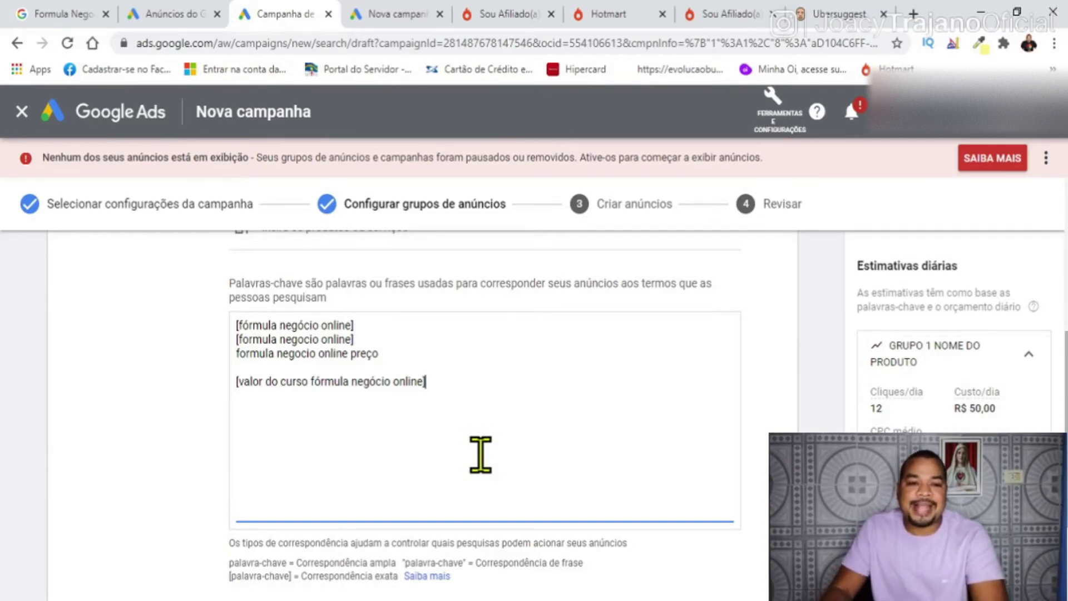
pyautogui.click(238, 352)
pyautogui.write('[')
pyautogui.press('End')
pyautogui.write(']')
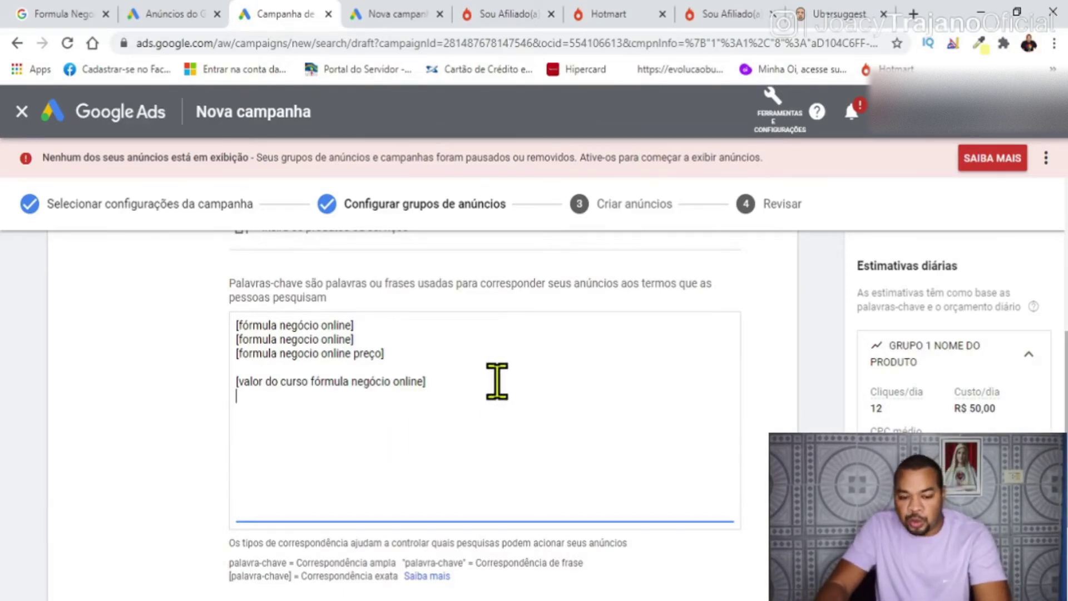
# - Add the exact-match keyword [formula negocio online alex vargas] to the end of the ad group's keyword list
pyautogui.scroll(3, 556, 373)
pyautogui.scroll(-4, 601, 362)
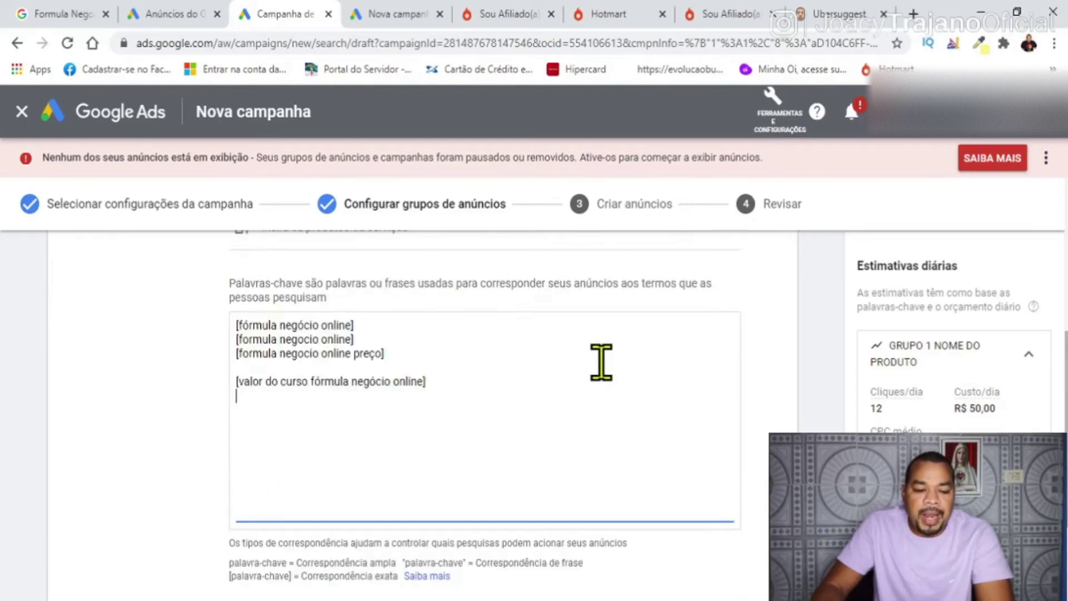
pyautogui.scroll(4, 139, 376)
pyautogui.scroll(-5, 625, 429)
pyautogui.click(615, 393)
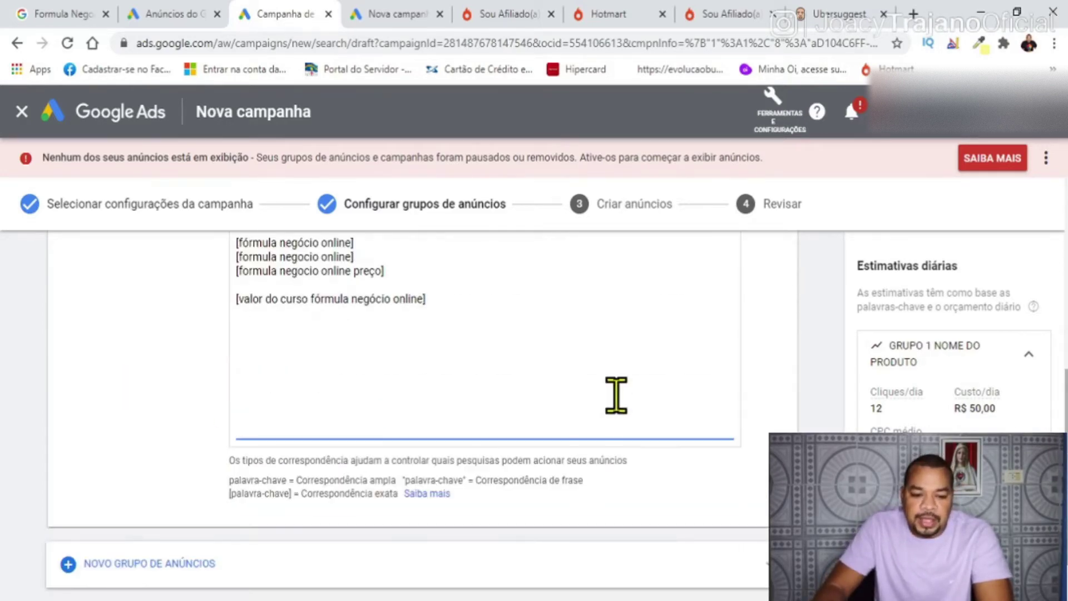
pyautogui.scroll(-1, 615, 393)
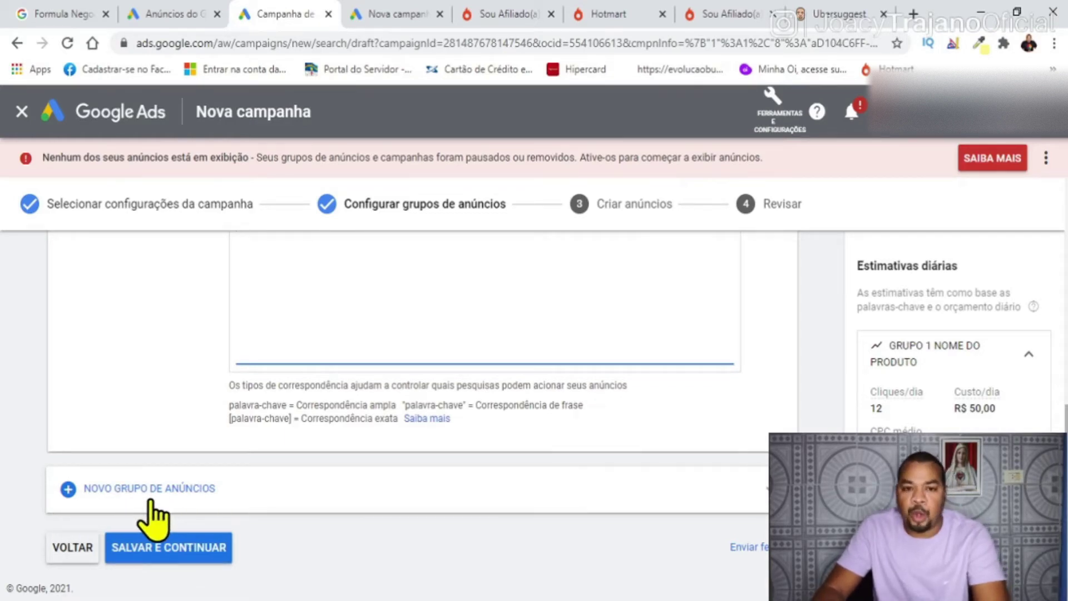
pyautogui.scroll(4, 453, 434)
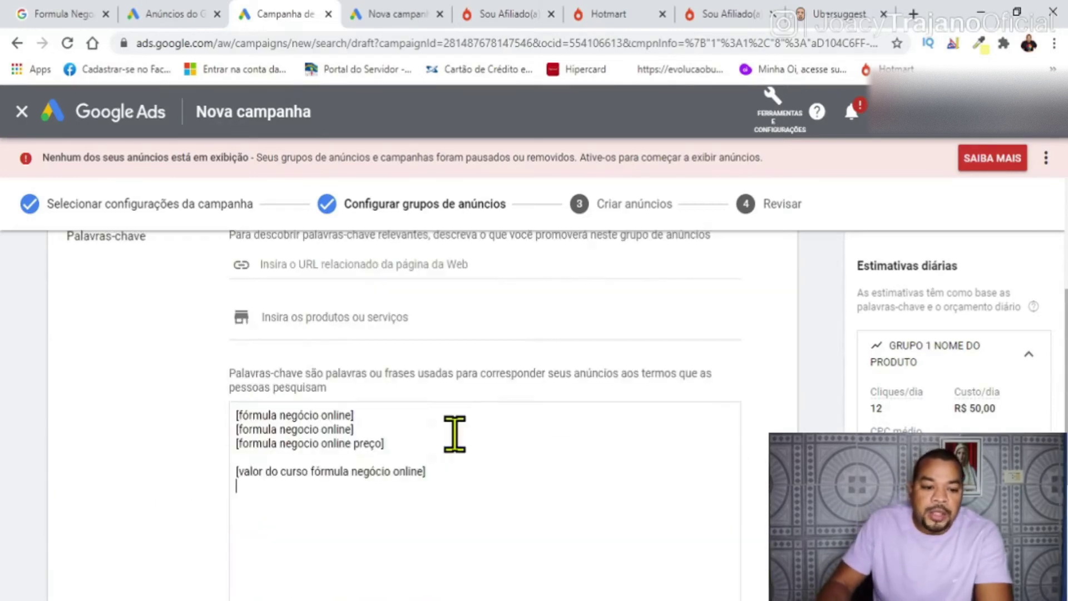
pyautogui.scroll(-1, 460, 468)
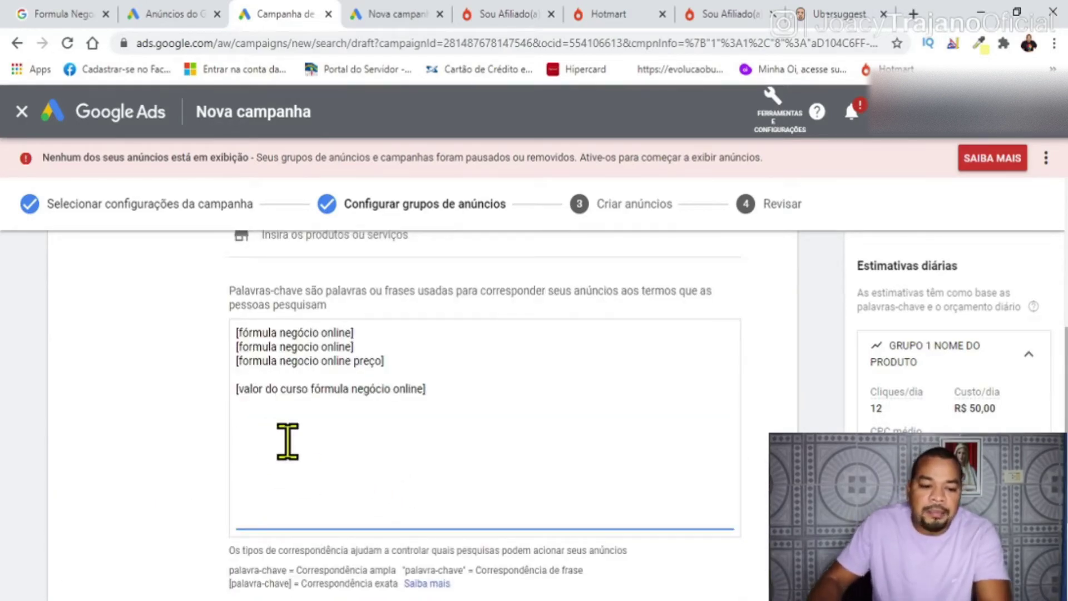
pyautogui.write('formula negocio online')
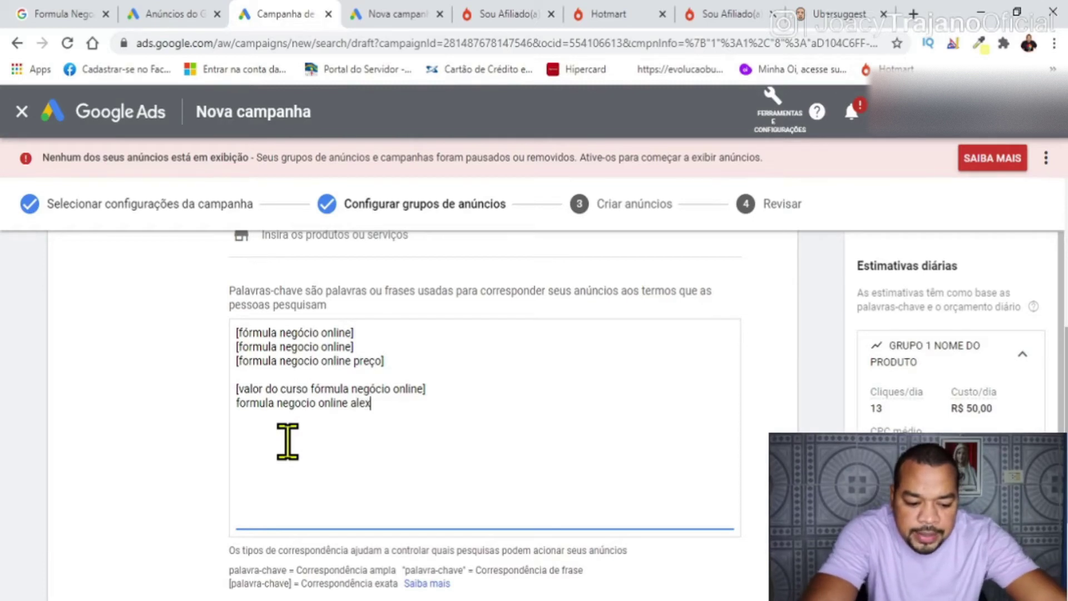
pyautogui.write('alex vargas]')
pyautogui.press('Home')
pyautogui.write('[')
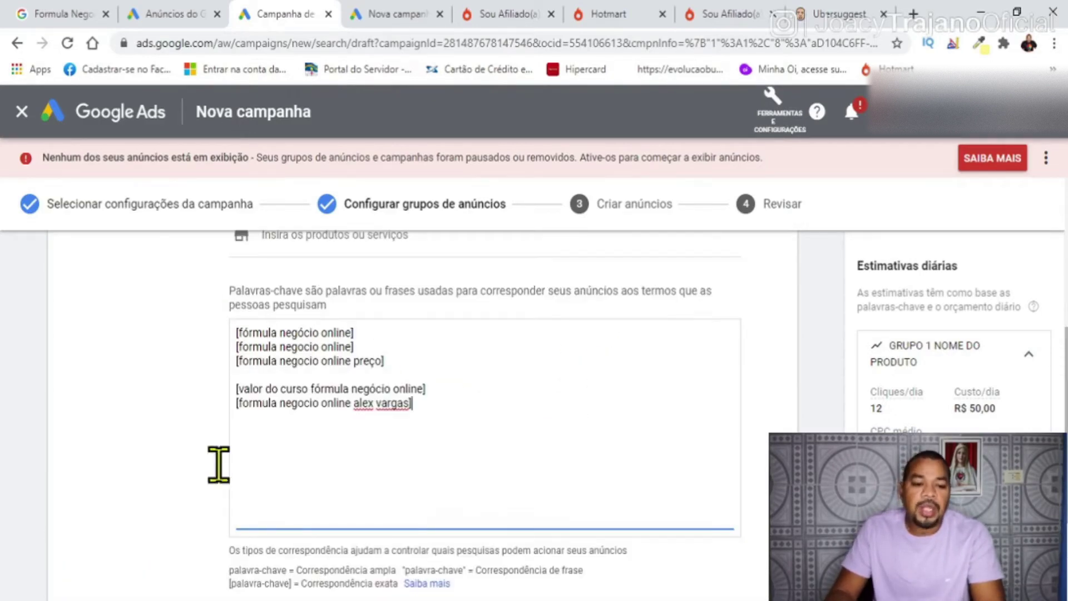
# - Save the ad group with its keywords and proceed to the ad creation stage
pyautogui.scroll(-3, 570, 367)
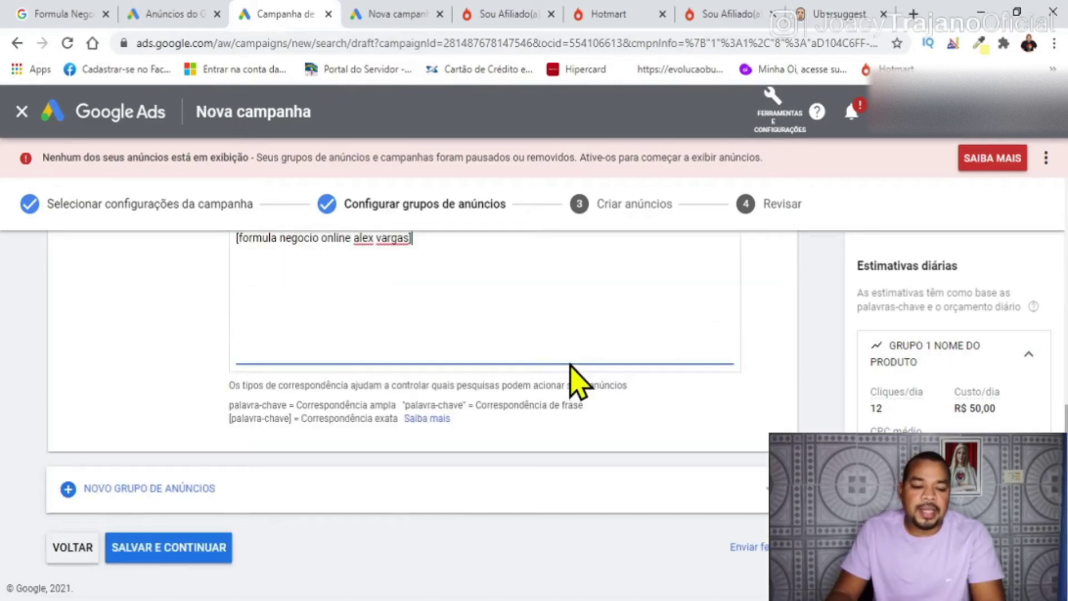
pyautogui.click(173, 549)
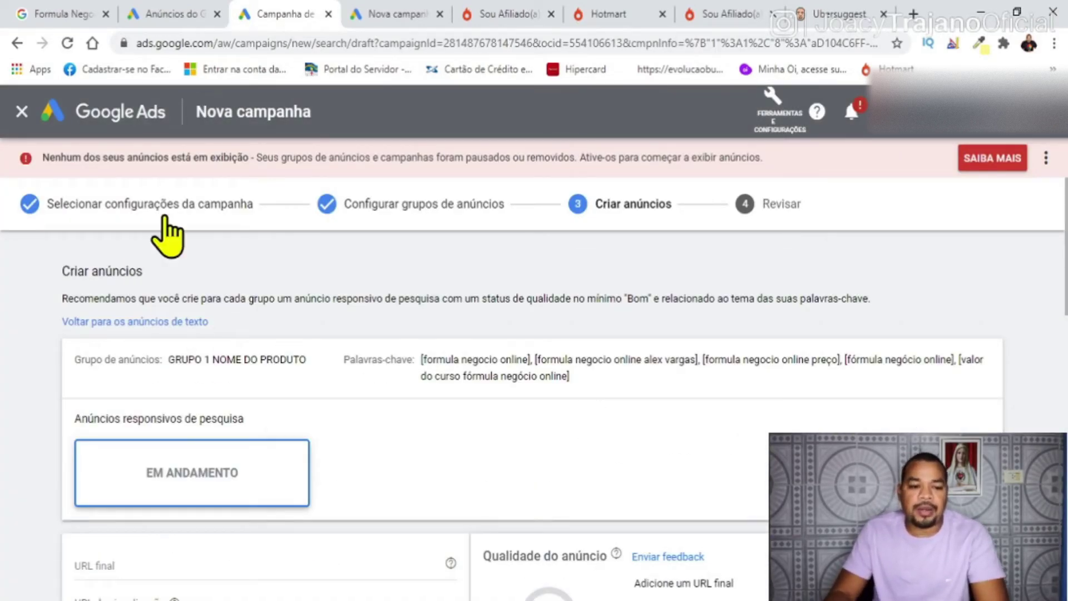
pyautogui.moveTo(105, 205)
pyautogui.mouseDown()
pyautogui.moveTo(334, 219)
pyautogui.moveTo(515, 209)
pyautogui.mouseUp()
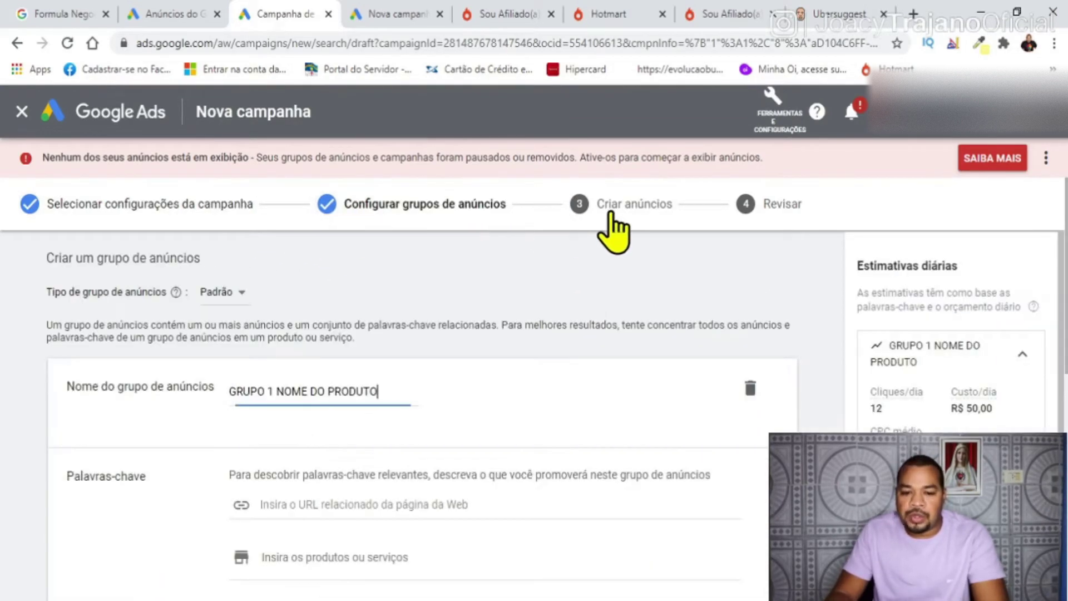
pyautogui.moveTo(603, 208); pyautogui.dragTo(667, 210)
# - Examine the responsive search ad form, including final URL, titles, descriptions and the expanded ad URL options with the tracking template
pyautogui.scroll(-4, 543, 393)
pyautogui.scroll(3, 544, 393)
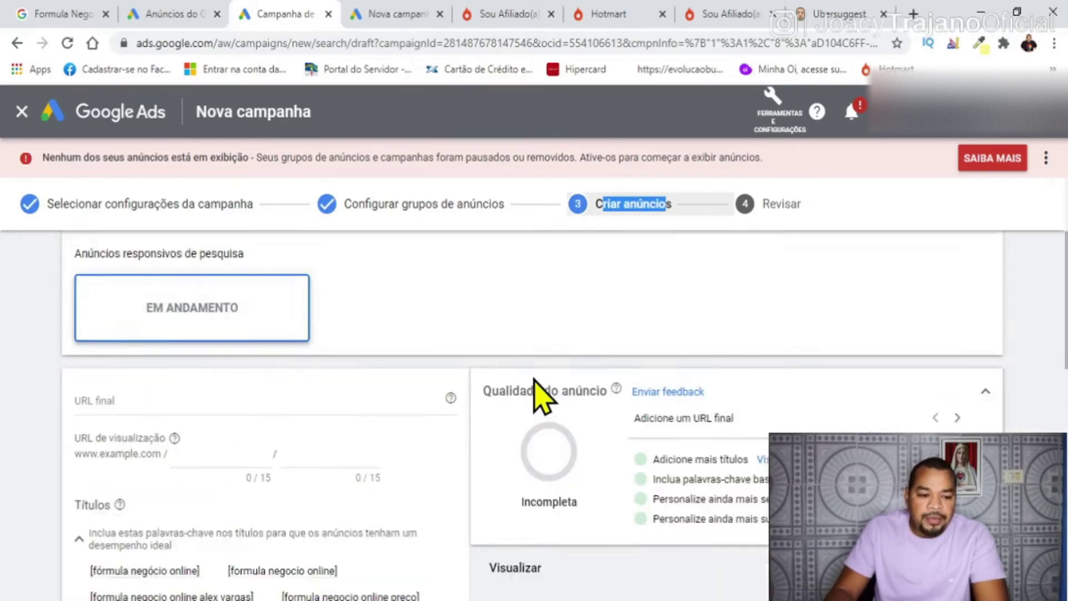
pyautogui.scroll(-2, 544, 393)
pyautogui.scroll(2, 436, 350)
pyautogui.scroll(-3, 432, 356)
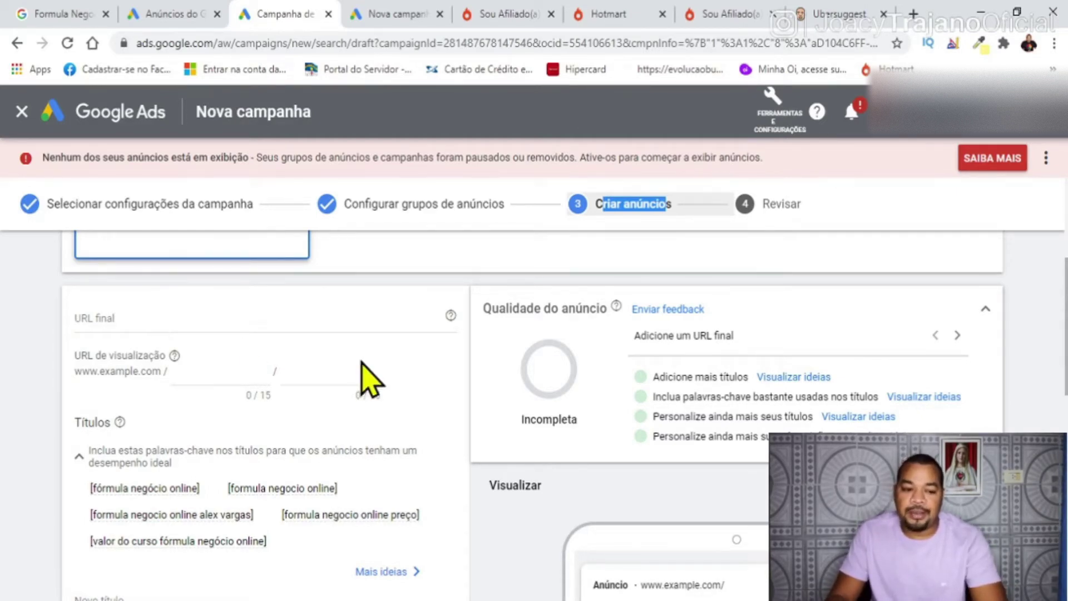
pyautogui.scroll(-10, 370, 376)
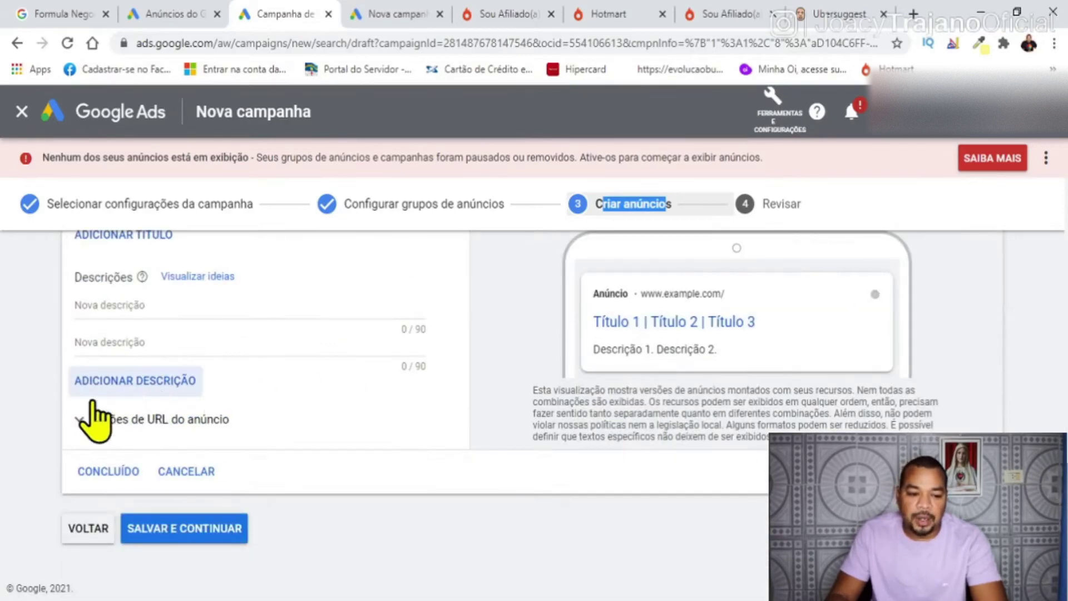
pyautogui.click(167, 420)
pyautogui.scroll(-2, 333, 422)
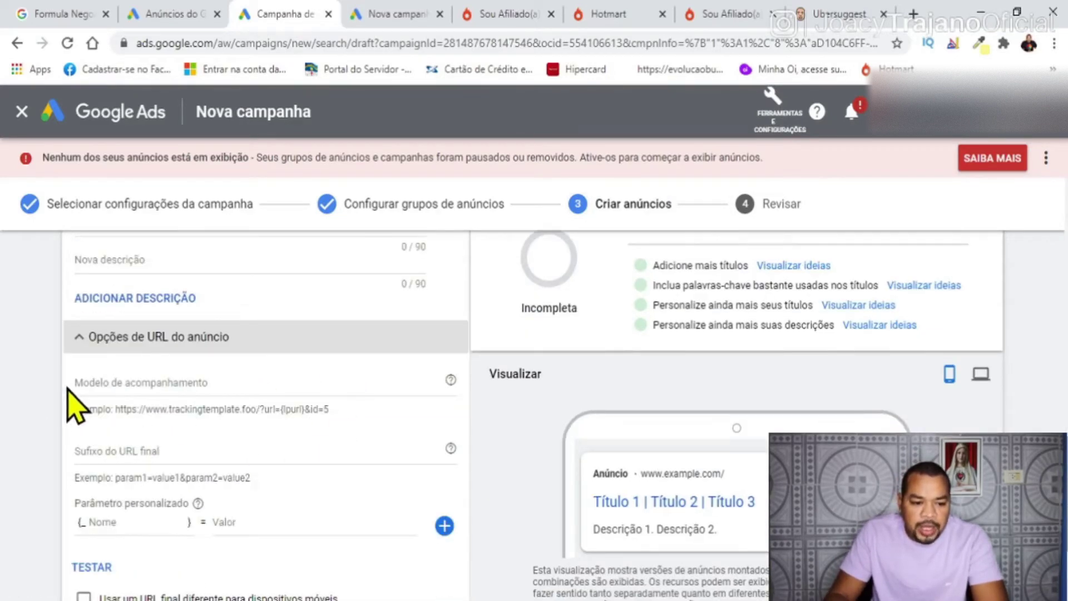
pyautogui.click(228, 384)
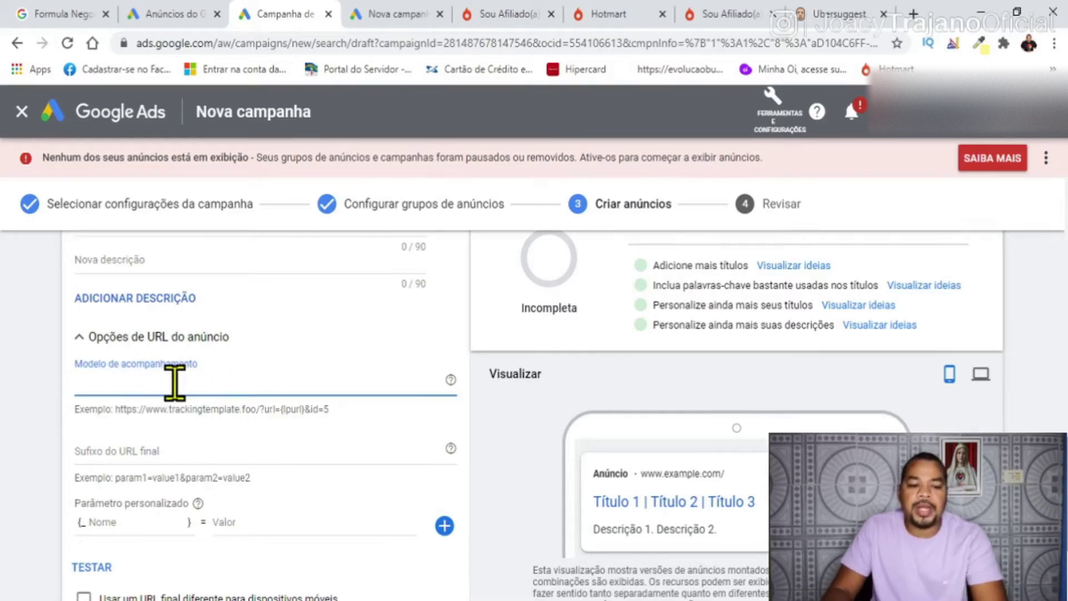
# - Switch to Hotmart and copy the Página de Vendas Externa link for Formula Negocio Online
pyautogui.scroll(3, 328, 390)
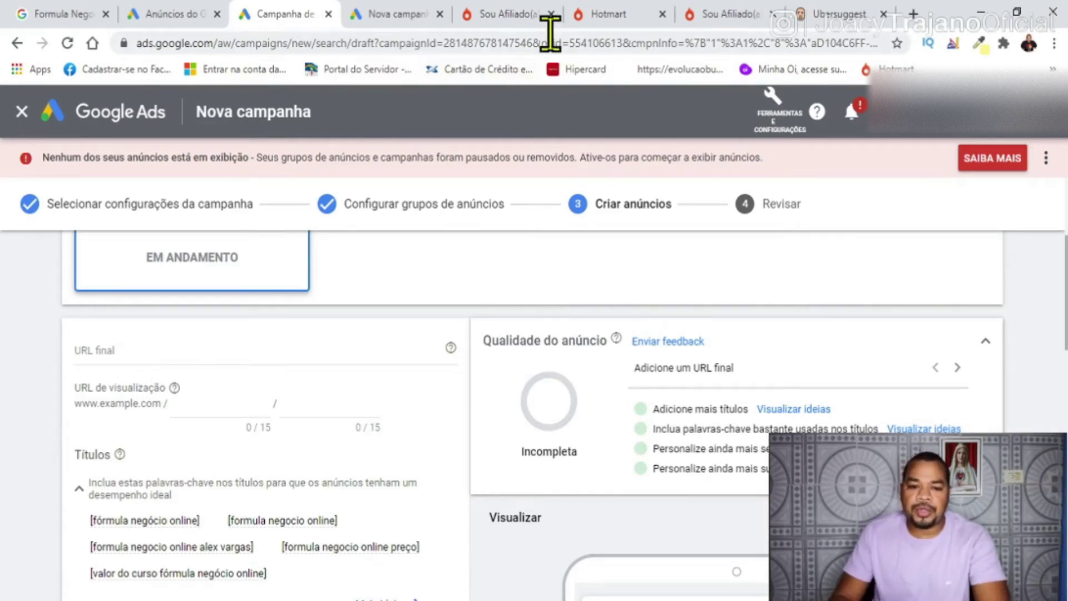
pyautogui.click(606, 14)
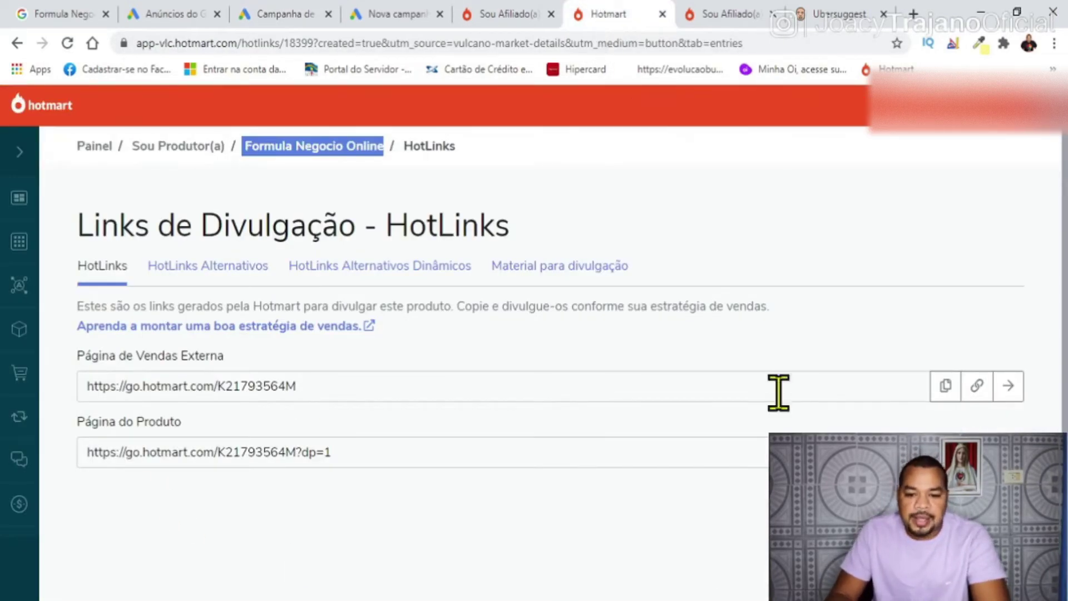
pyautogui.click(945, 386)
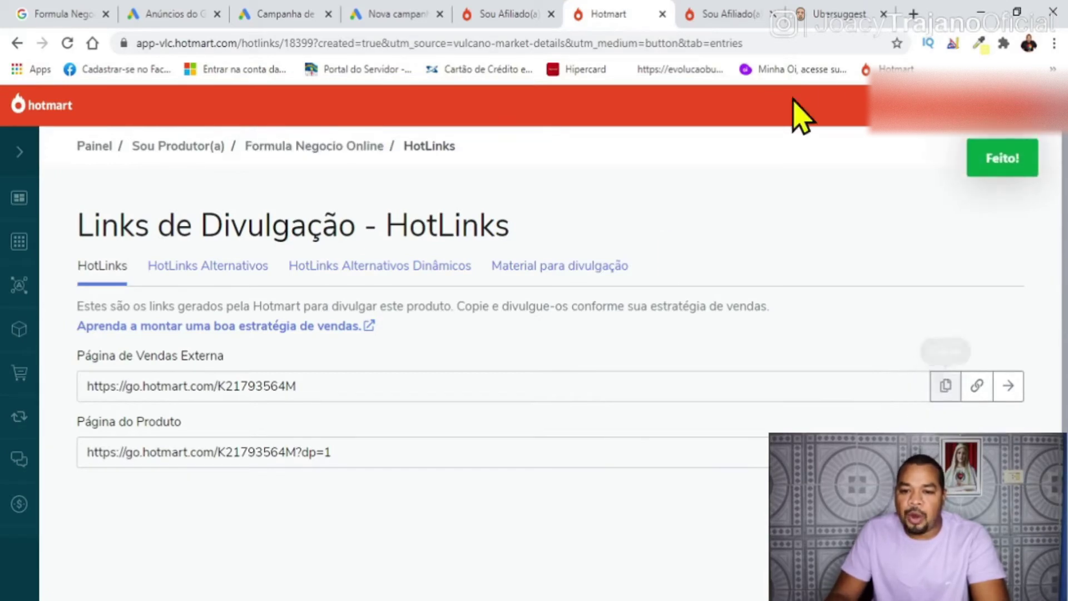
# - Open the copied Hotmart link in a new browser tab and copy the full sales page address it leads to
pyautogui.click(913, 14)
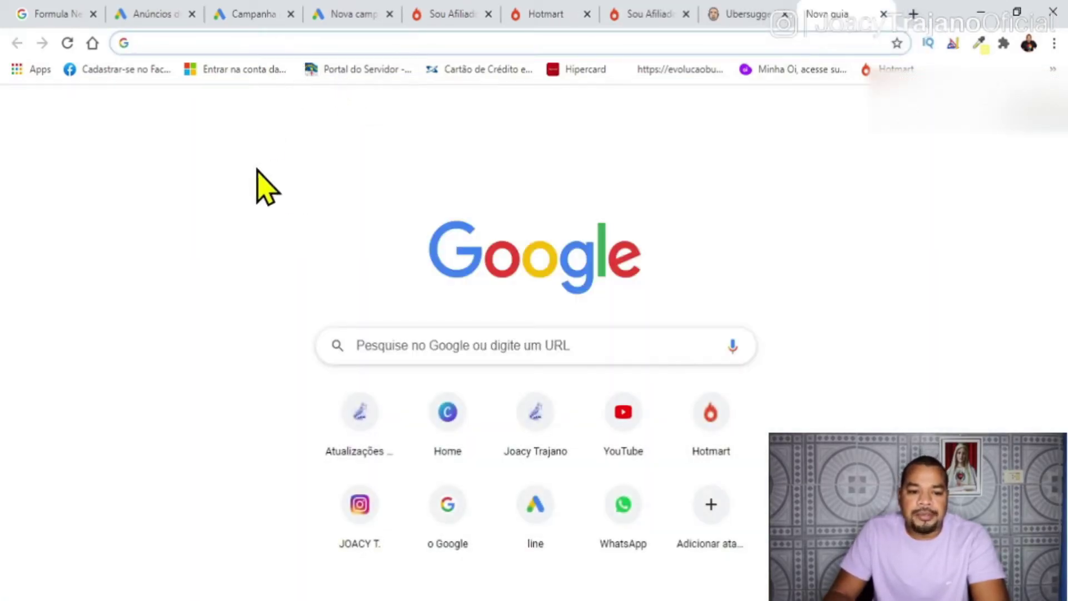
pyautogui.hotkey('ctrl', 'v')
pyautogui.press('Return')
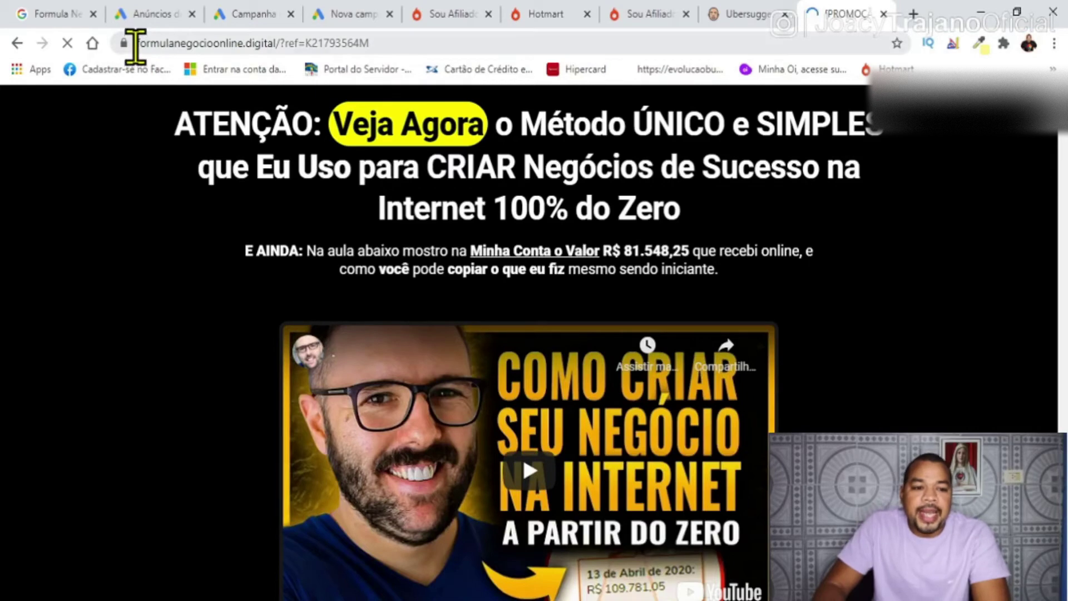
pyautogui.click(155, 43)
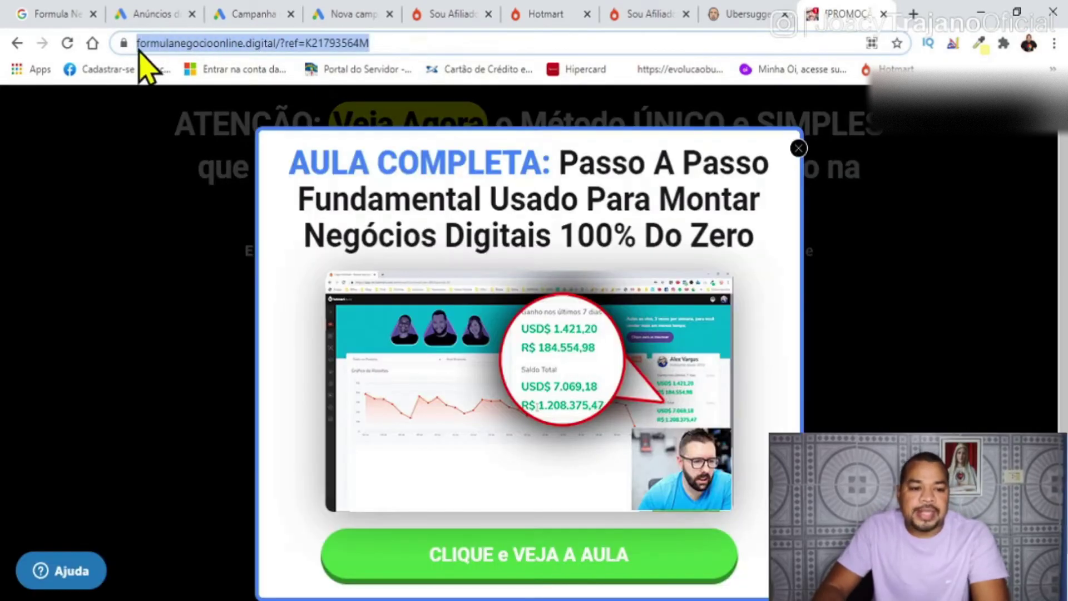
pyautogui.click(408, 43)
pyautogui.moveTo(417, 43); pyautogui.dragTo(136, 43)
pyautogui.hotkey('ctrl', 'c')
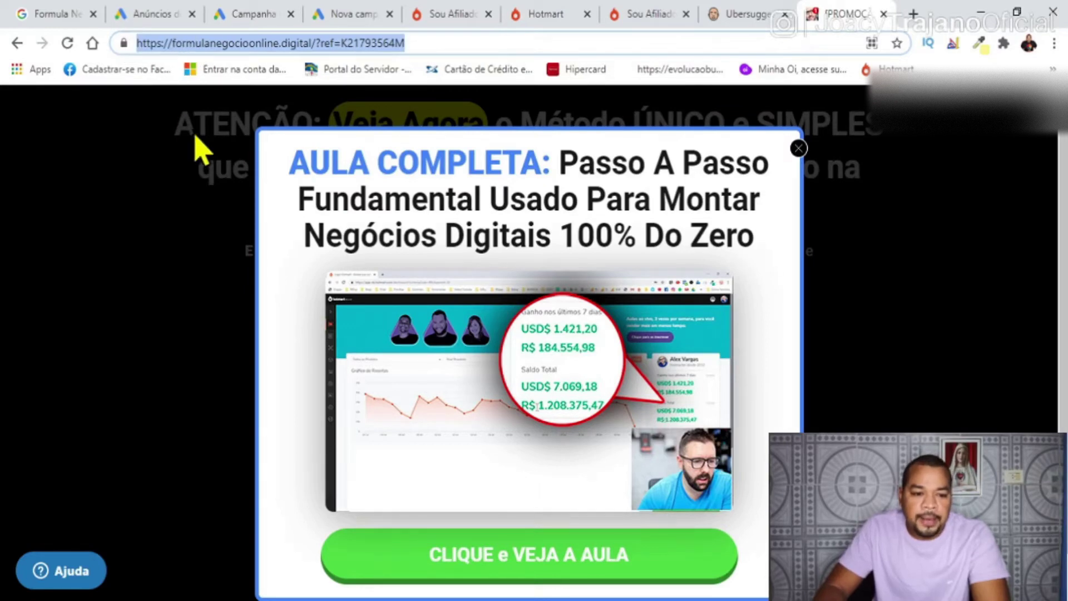
# - Switch back to the Google Ads campaign draft and paste the formulanegocioonline.digital affiliate address as the ad's final URL
pyautogui.click(250, 15)
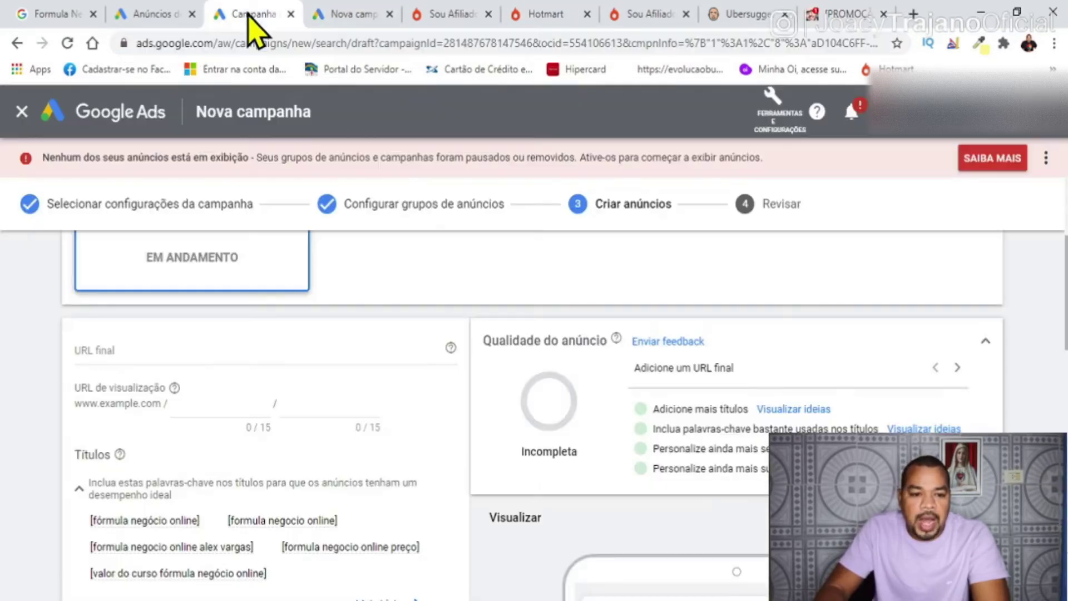
pyautogui.click(193, 354)
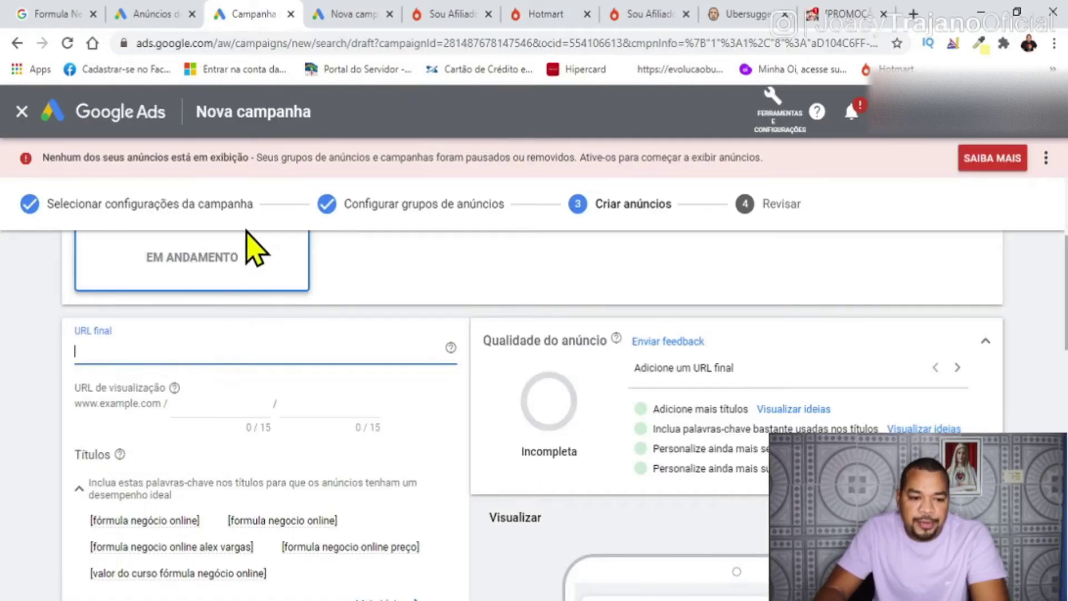
pyautogui.hotkey('ctrl', 'v')
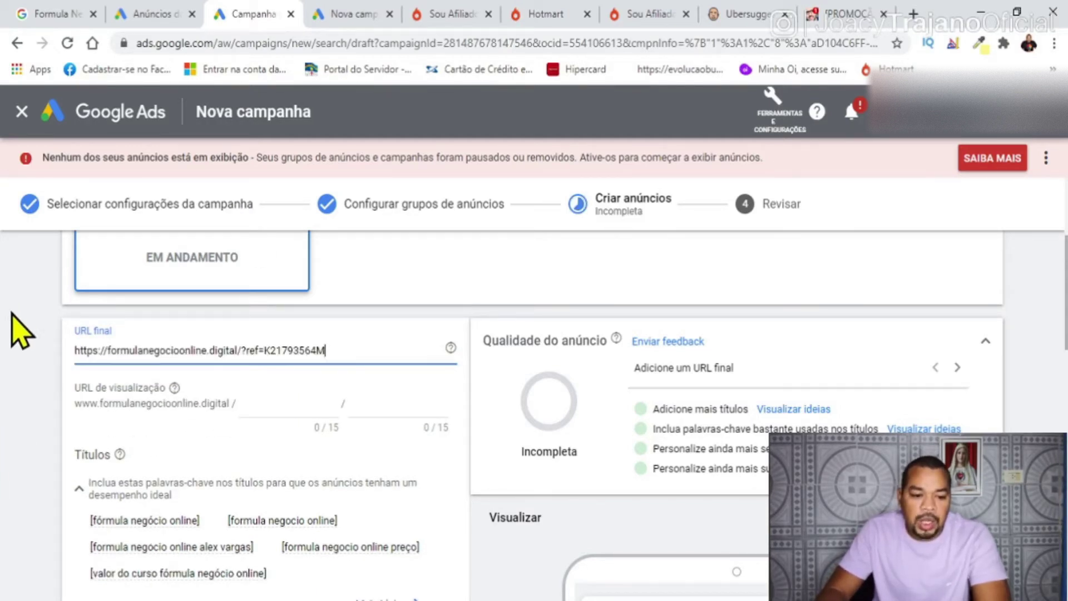
# - Set the two display URL paths of the ad to cursoonline and fnooficial
pyautogui.moveTo(104, 403); pyautogui.dragTo(214, 429)
pyautogui.click(206, 429)
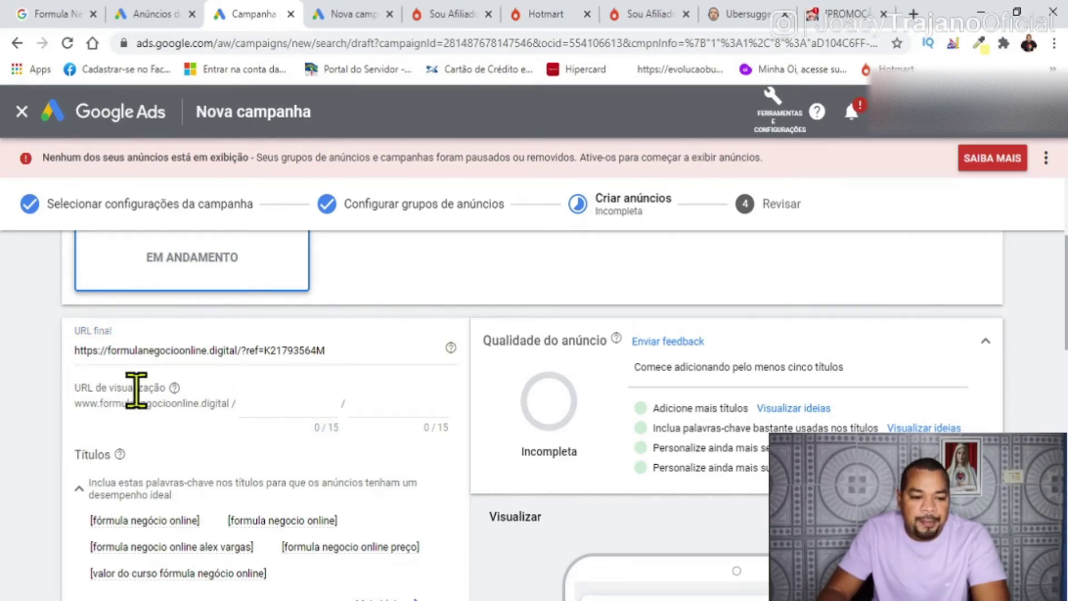
pyautogui.click(291, 416)
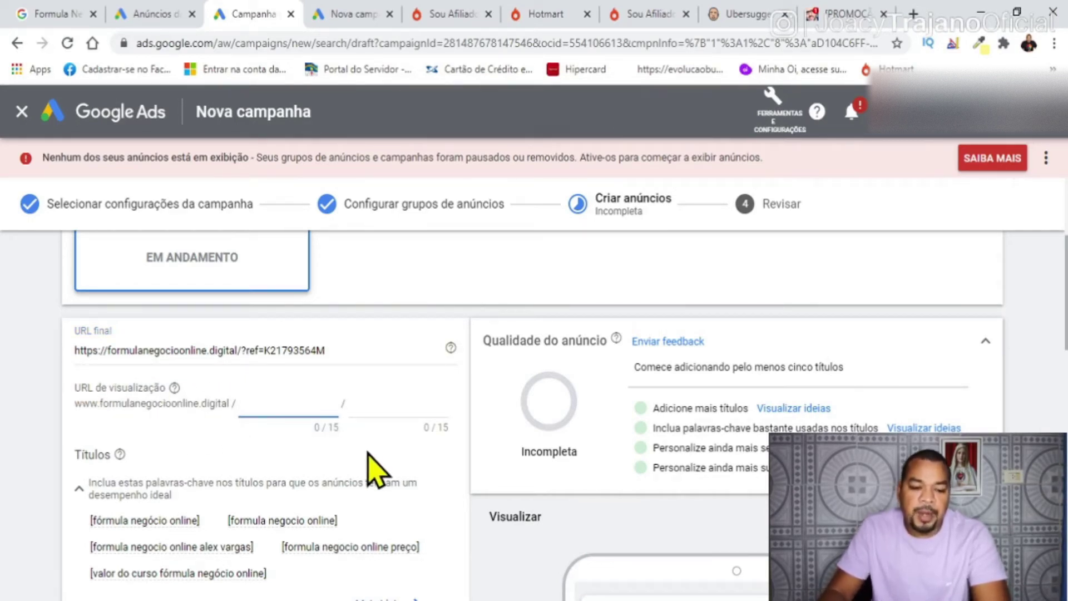
pyautogui.write('cursoonline')
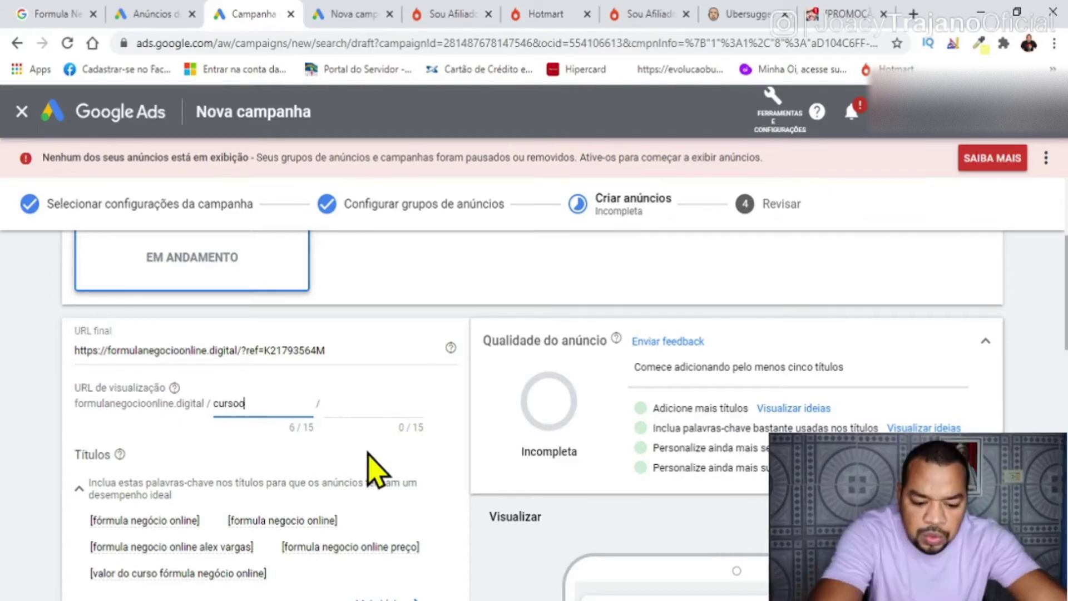
pyautogui.click(365, 406)
pyautogui.write('fno')
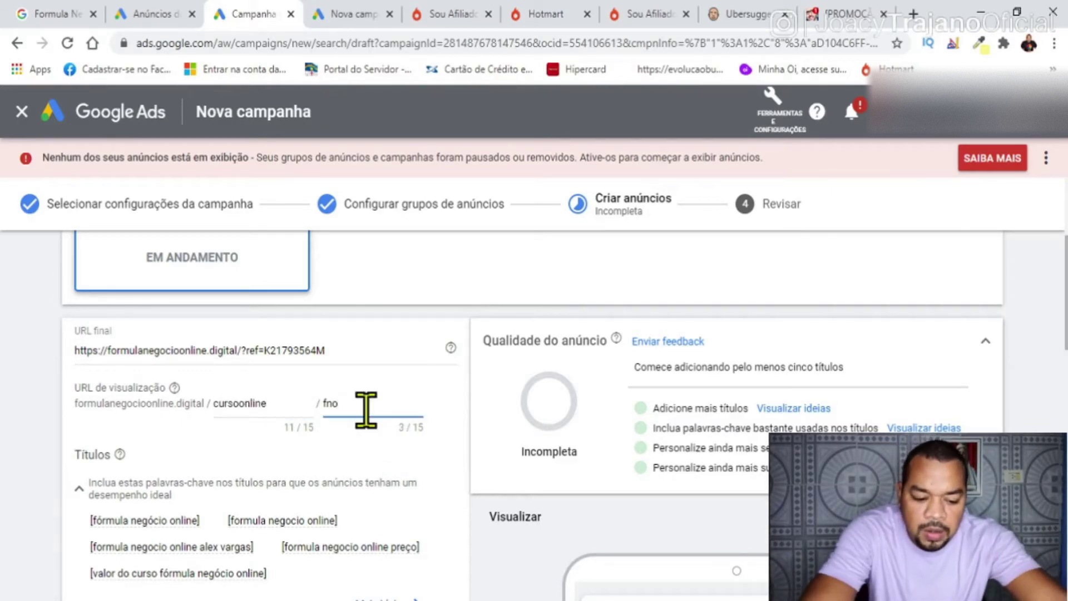
pyautogui.write('oficial')
pyautogui.scroll(-1, 627, 436)
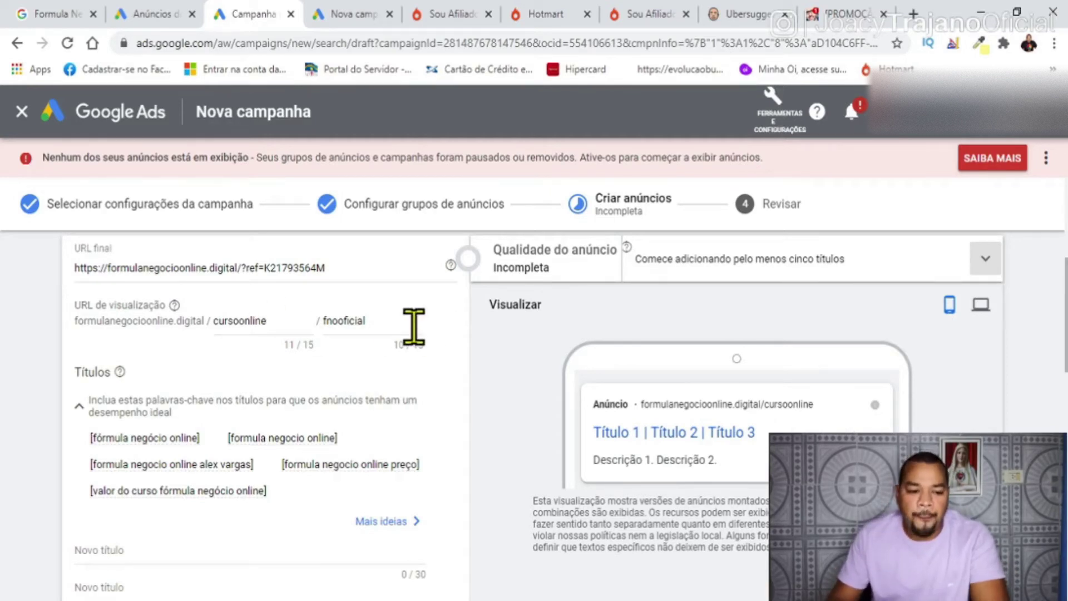
# - Look over the title fields and check the ad preview in the desktop format, returning to the mobile format
pyautogui.scroll(-1, 414, 327)
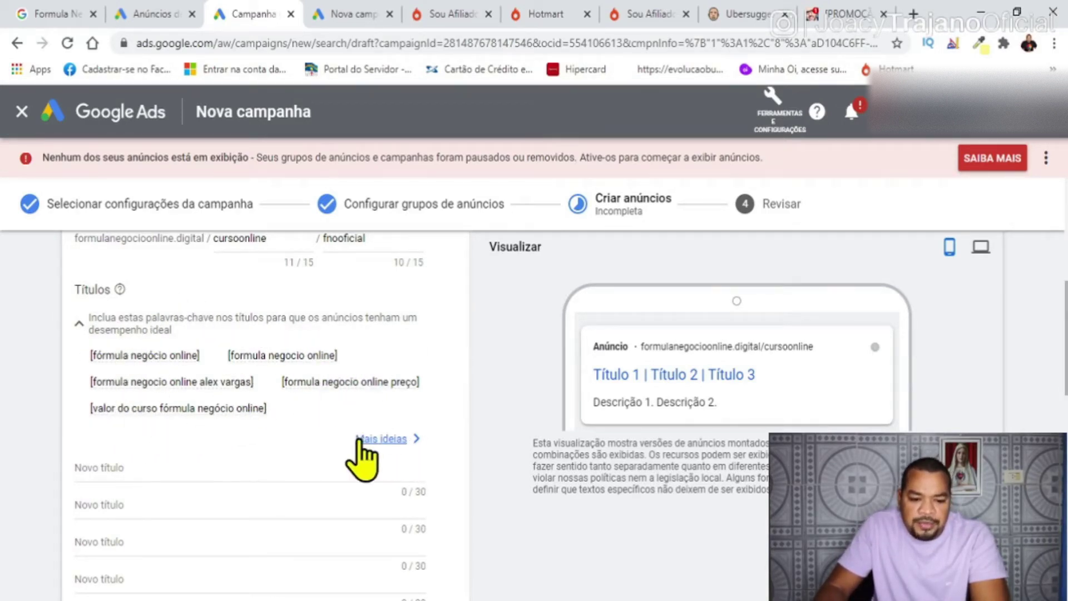
pyautogui.scroll(2, 377, 445)
pyautogui.scroll(-3, 576, 439)
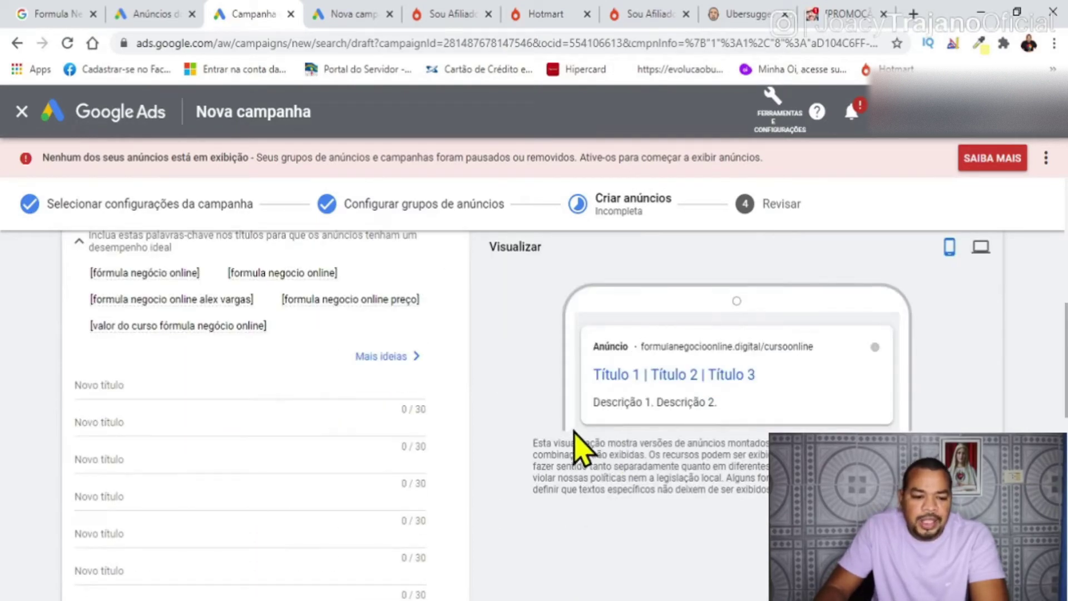
pyautogui.scroll(-2, 464, 439)
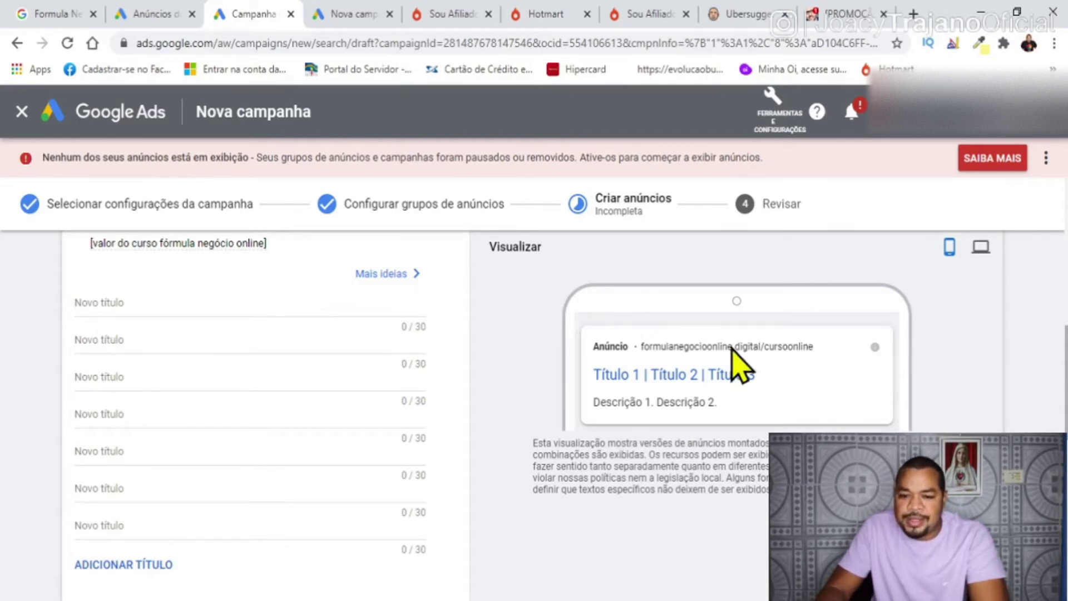
pyautogui.click(980, 247)
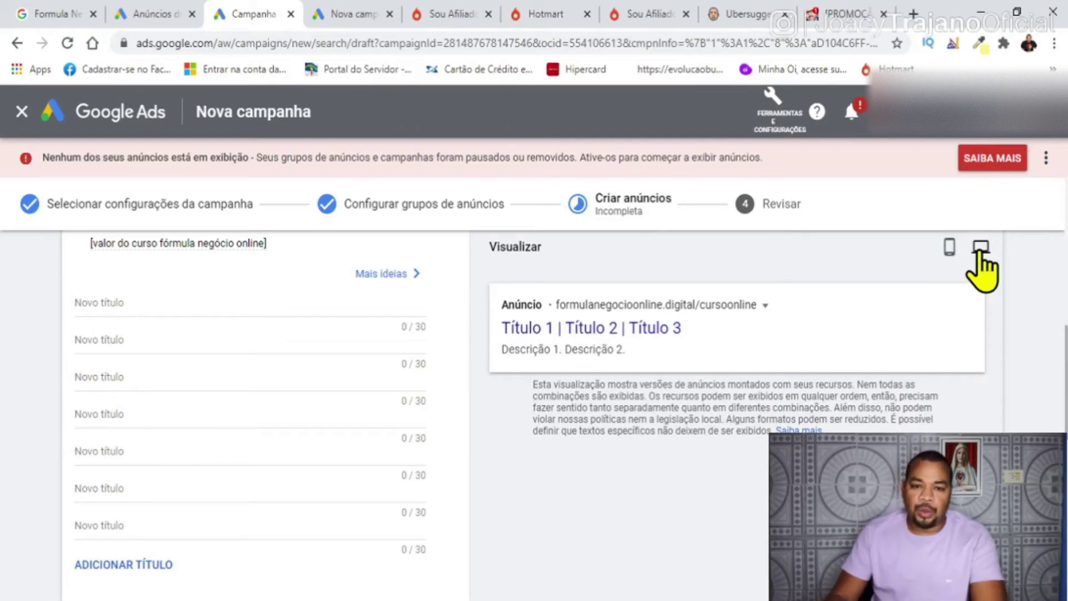
pyautogui.click(949, 249)
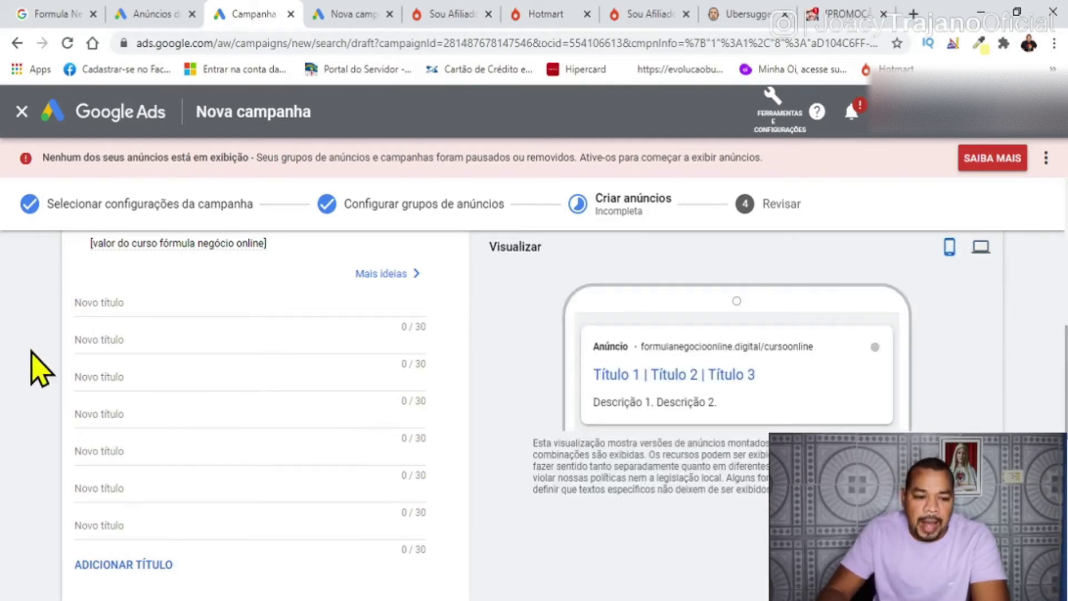
# - Enter three ad titles: "fórmula negócio online", "CRIAR Negócios de Sucesso" and "FNO - Alex Vargas oficial"
pyautogui.click(231, 303)
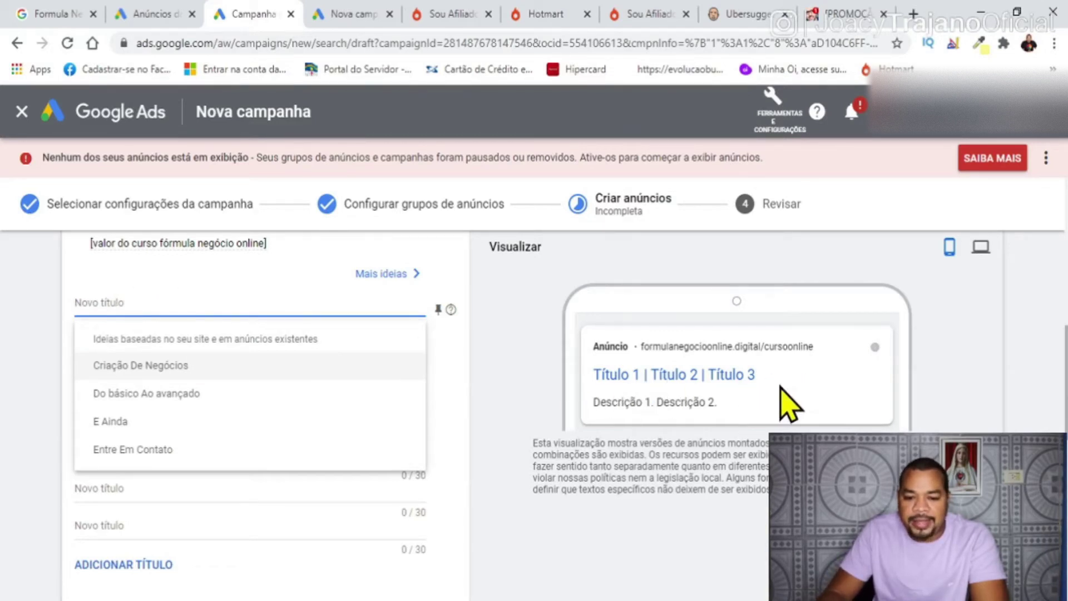
pyautogui.write('fórmula negócio online')
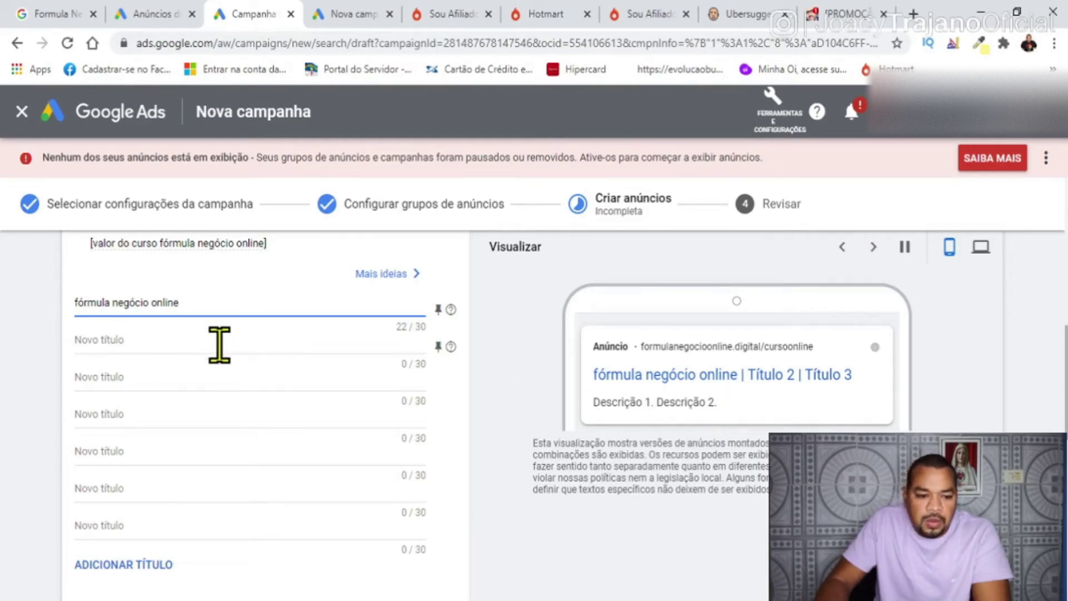
pyautogui.click(94, 340)
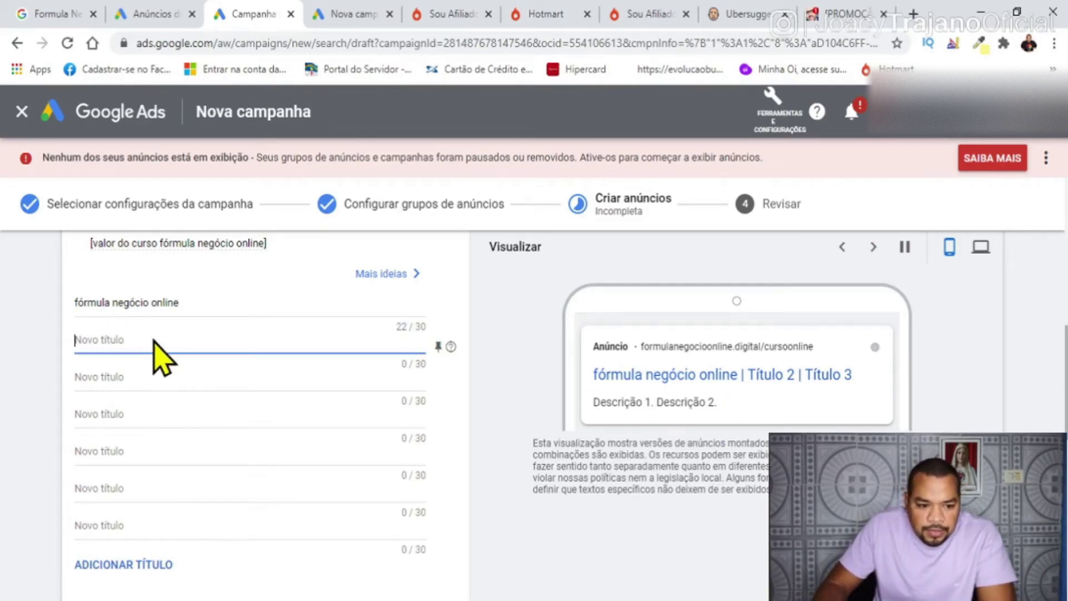
pyautogui.write('CRIAR Negócios de Sucesso')
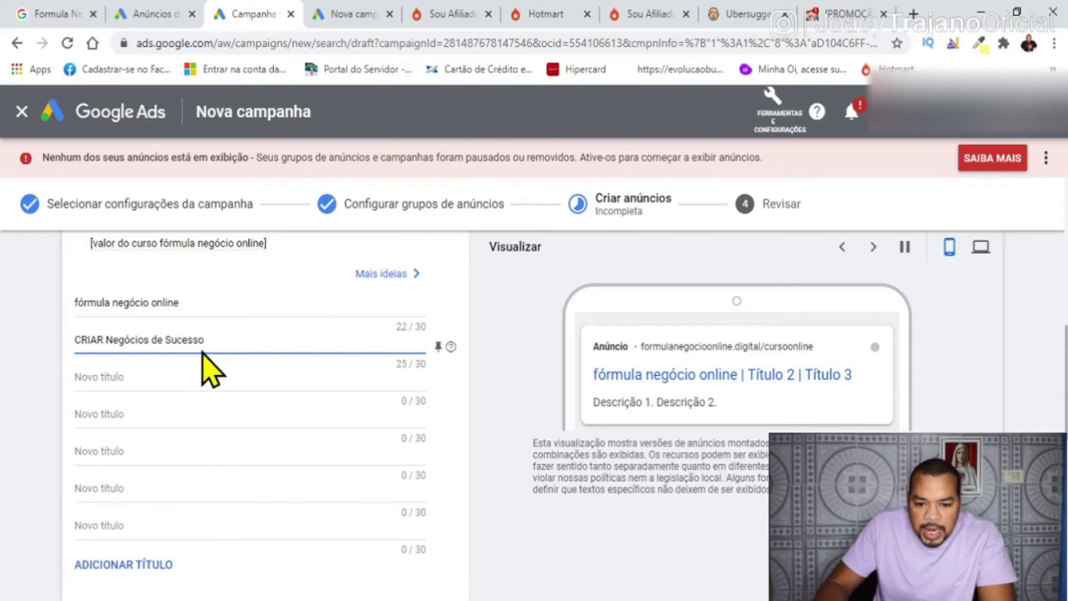
pyautogui.click(291, 380)
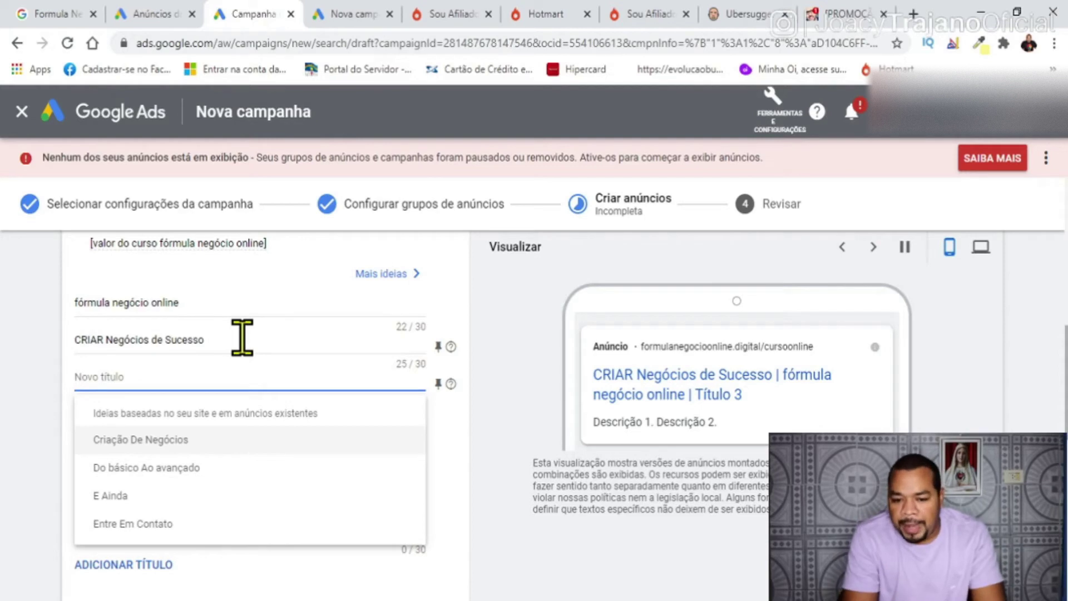
pyautogui.write('FNO - Alex Vargas oficial')
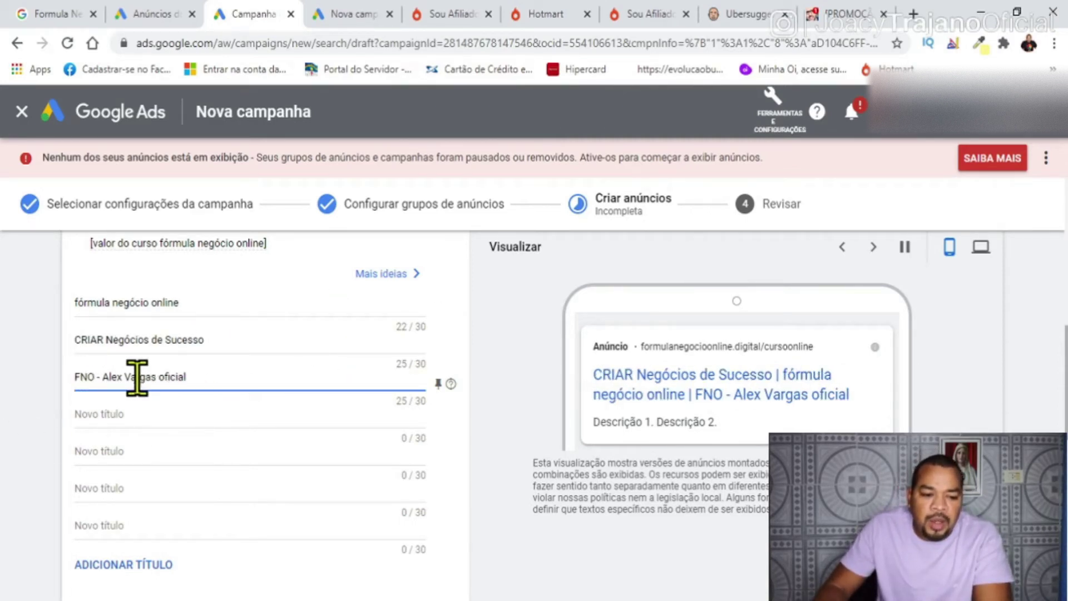
# - Fill the first description from the suggested "Formula Negócio Online DESCONTO + BÔNUS" and extend it with "por menos de R$1,70 por dia."
pyautogui.scroll(-1, 278, 422)
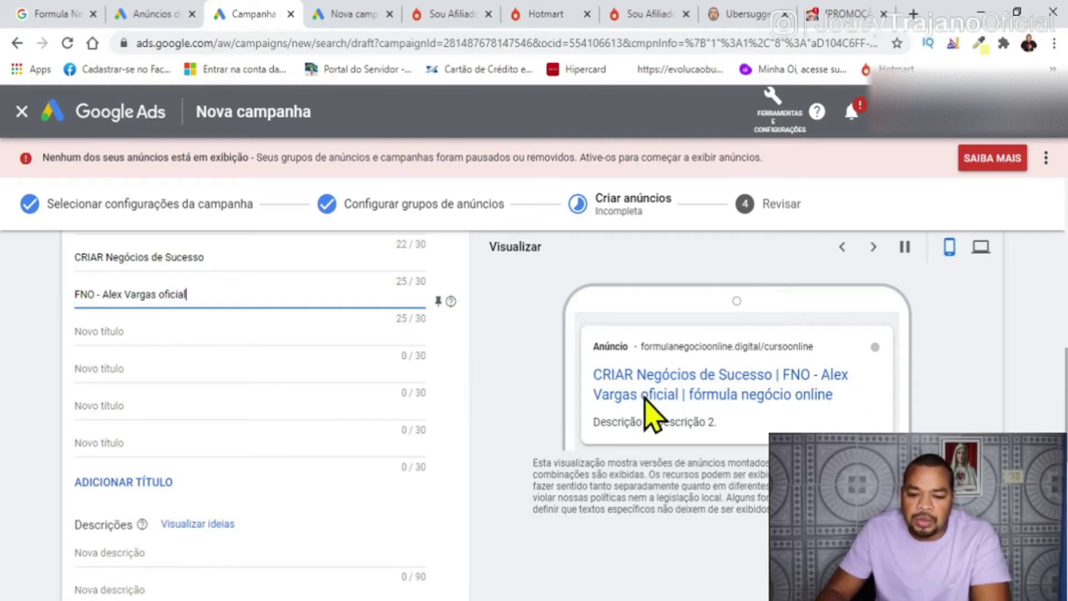
pyautogui.scroll(-5, 394, 386)
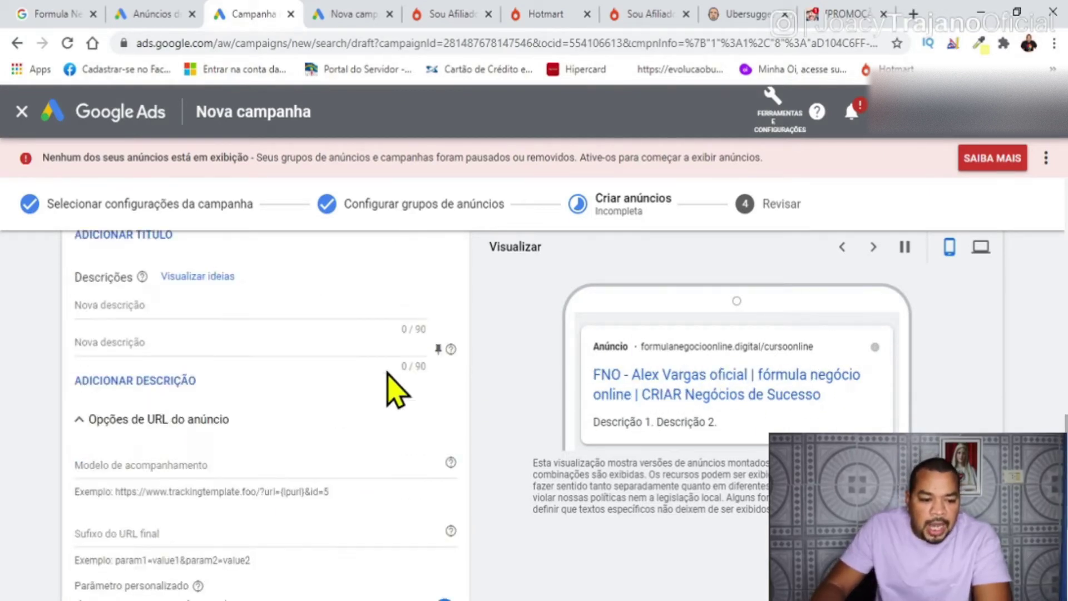
pyautogui.click(148, 305)
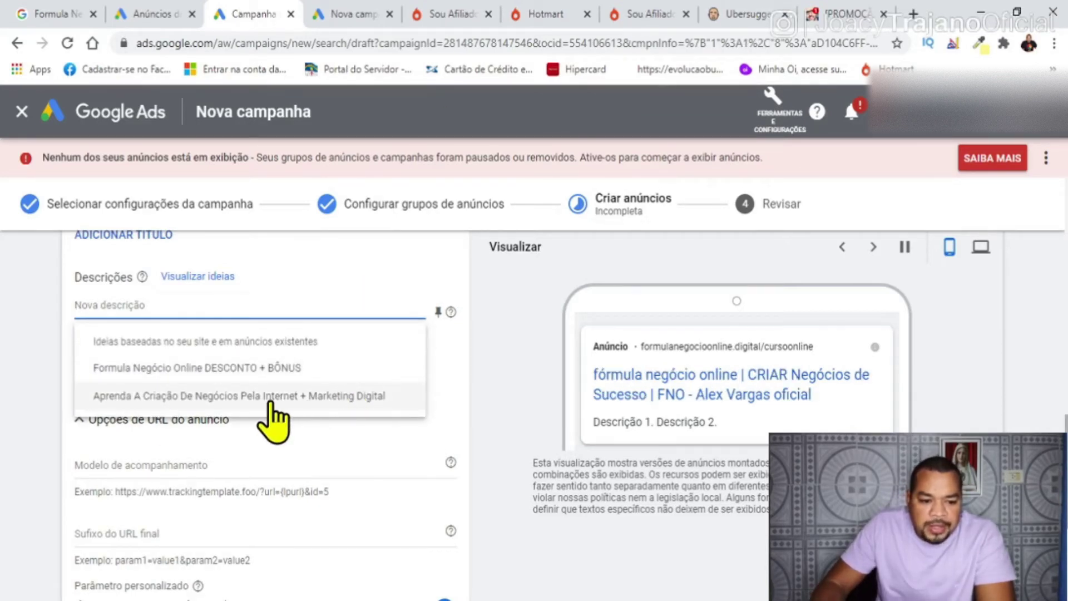
pyautogui.click(192, 369)
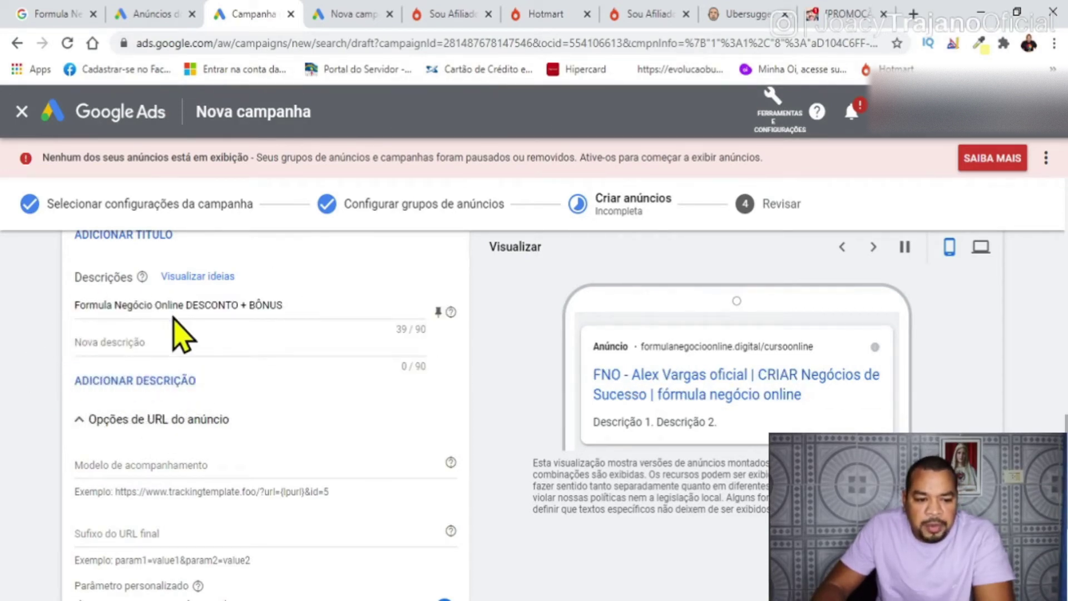
pyautogui.click(308, 303)
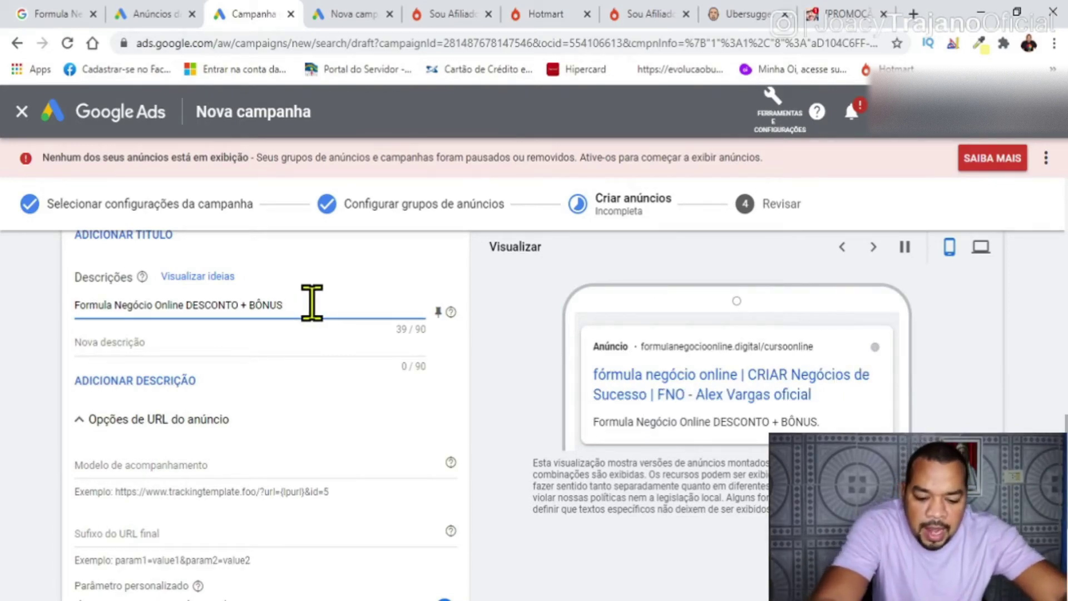
pyautogui.write('por menos de R$1,70 por dia.')
# - Enter "Criação De Negócios Pela Internet + Marketing Digital" as the second ad description
pyautogui.click(269, 342)
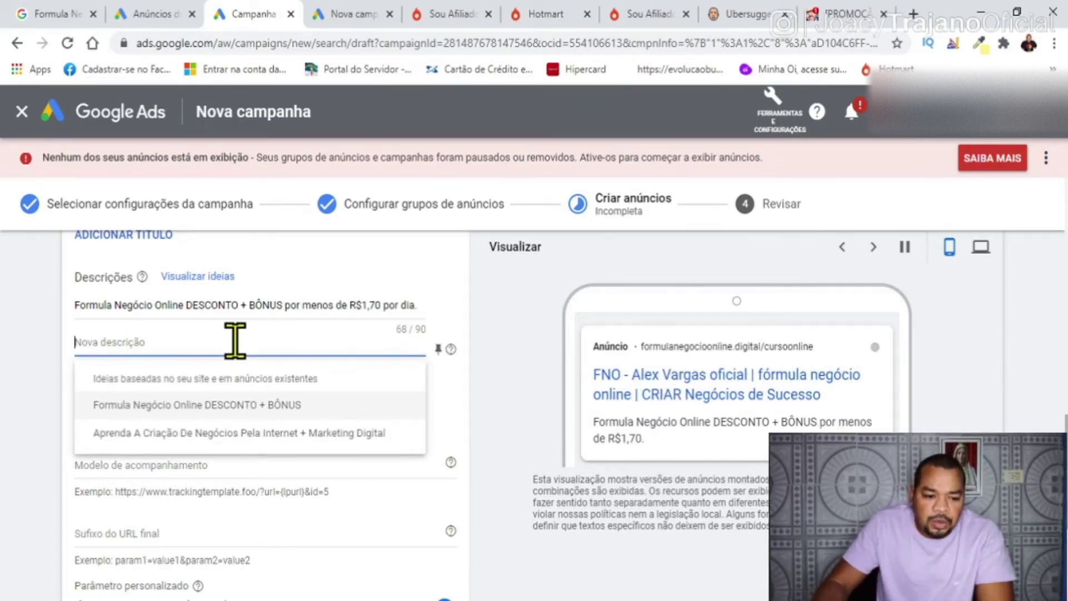
pyautogui.write('Criação De Negócios Pela Internet + Marketing Digital')
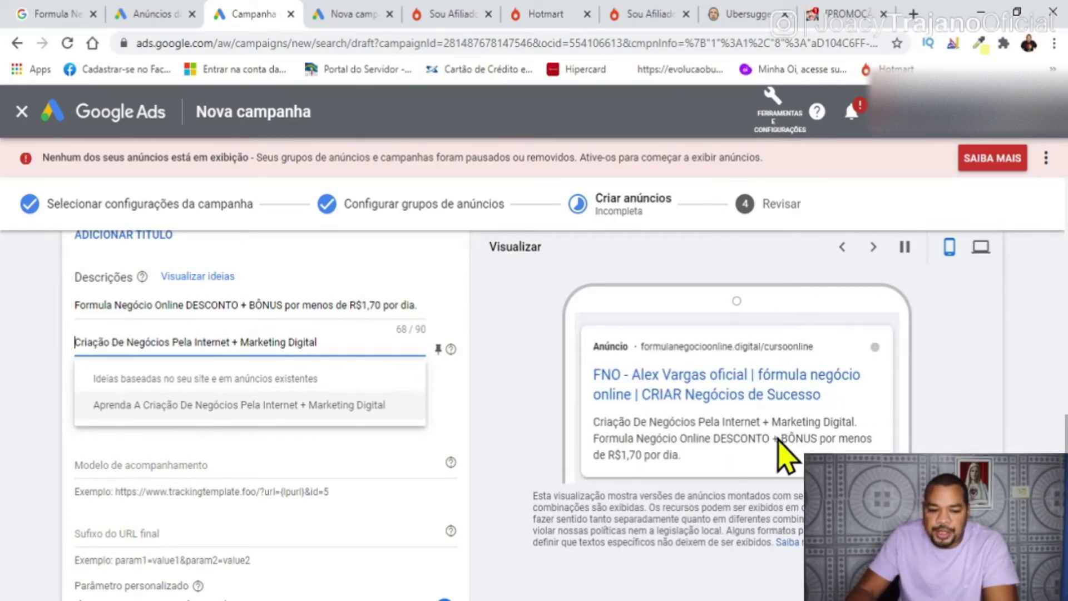
pyautogui.click(452, 392)
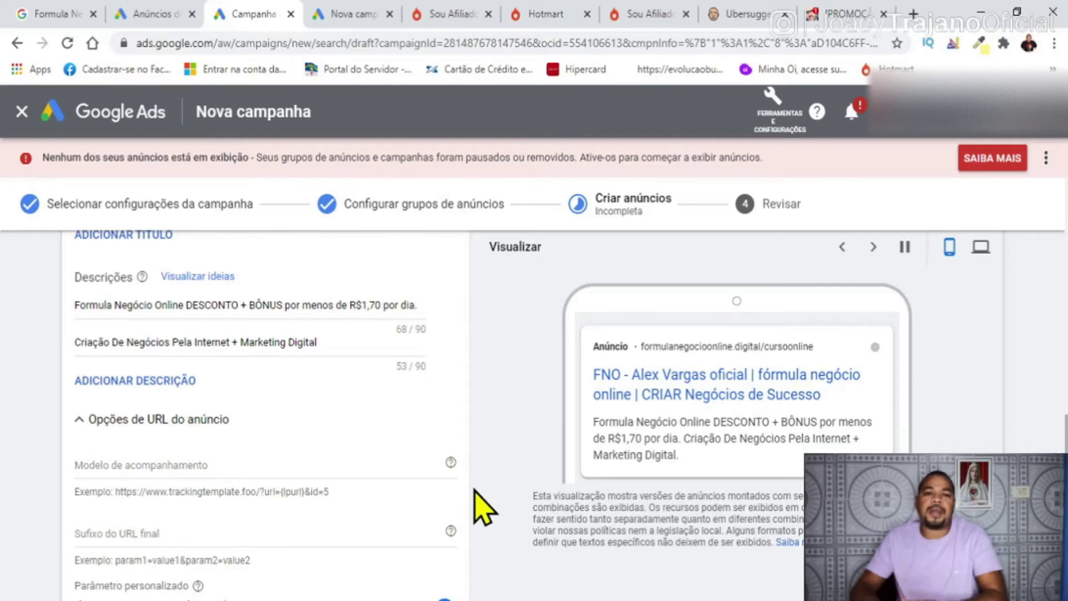
pyautogui.scroll(-1, 191, 341)
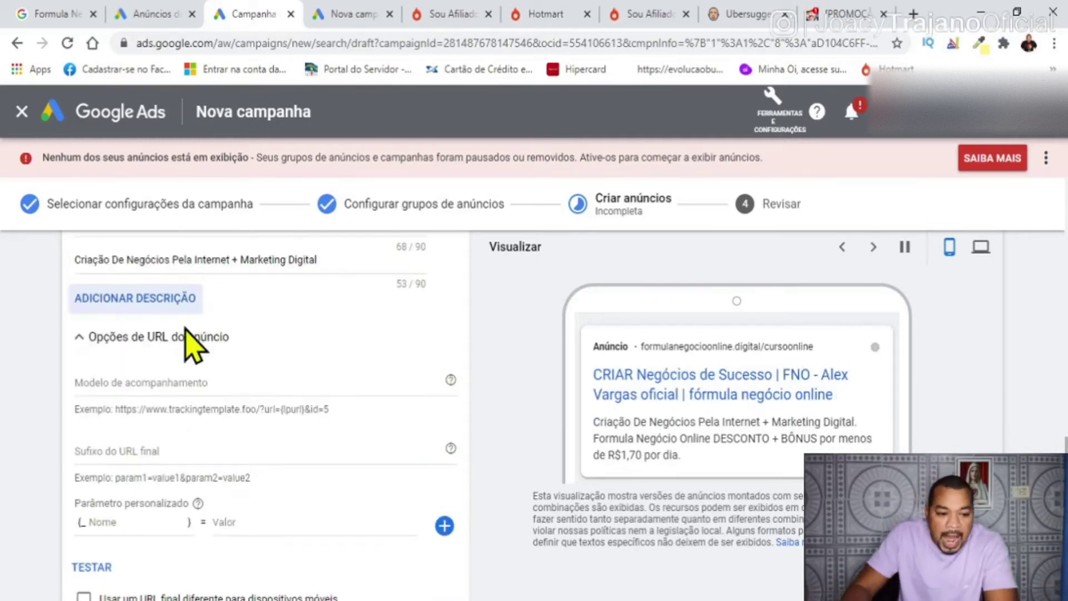
pyautogui.click(136, 381)
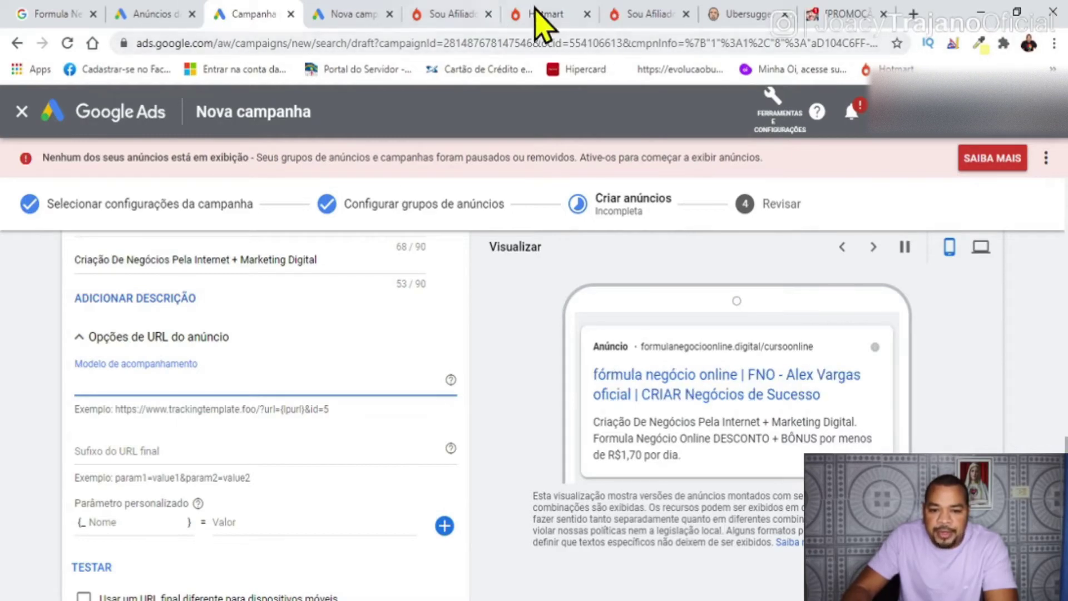
pyautogui.click(648, 16)
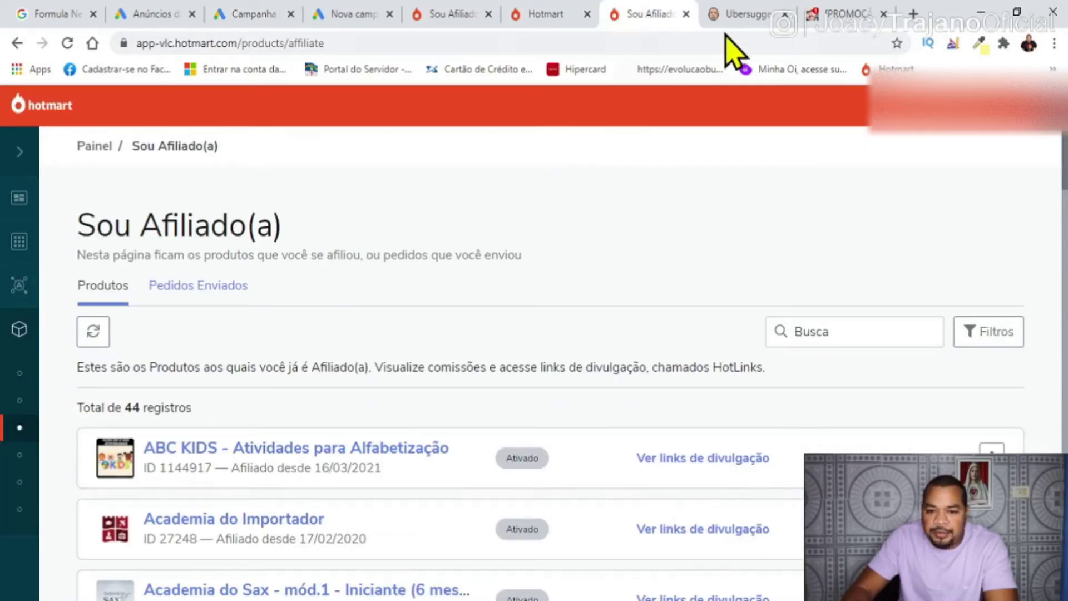
pyautogui.click(254, 14)
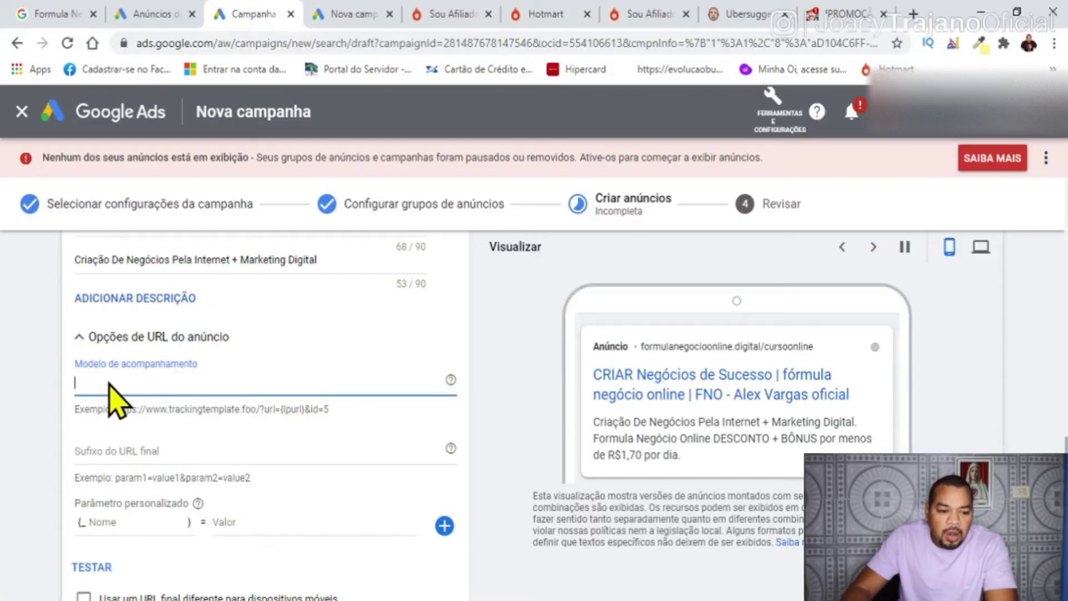
pyautogui.write('https://go.hotmart.com/K21793564M')
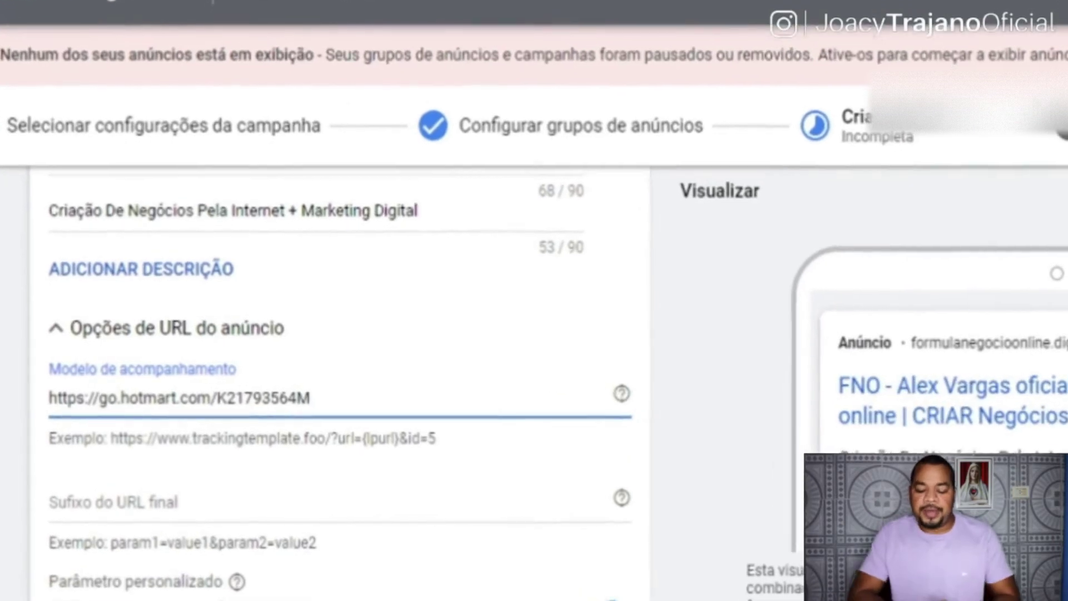
# - Append the source parameter "?src={keiword}|{device}" to the link in the tracking template and highlight the added part
pyautogui.write('?')
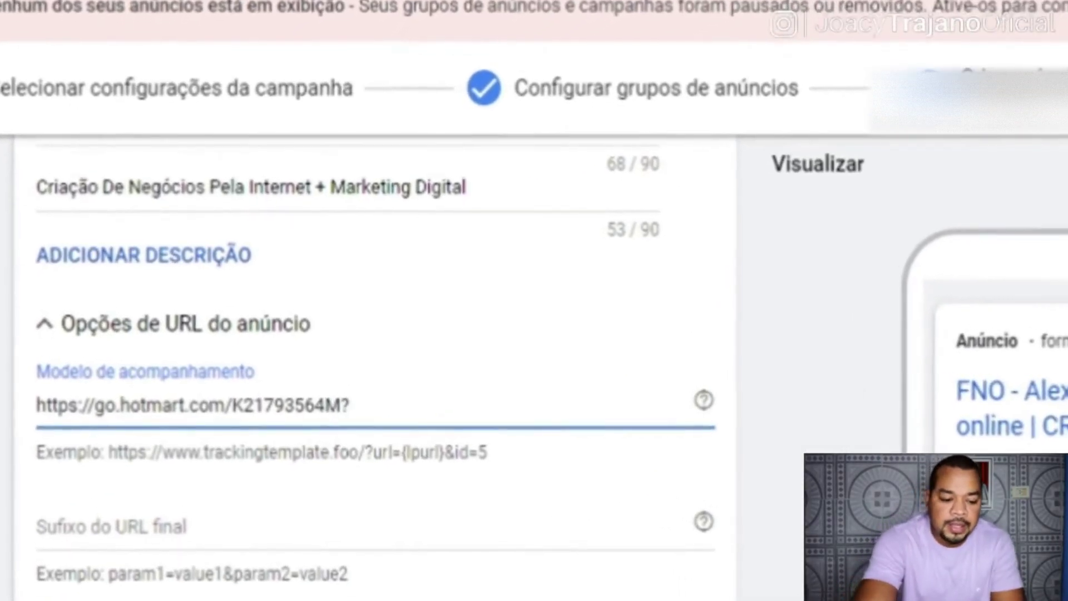
pyautogui.write('src={')
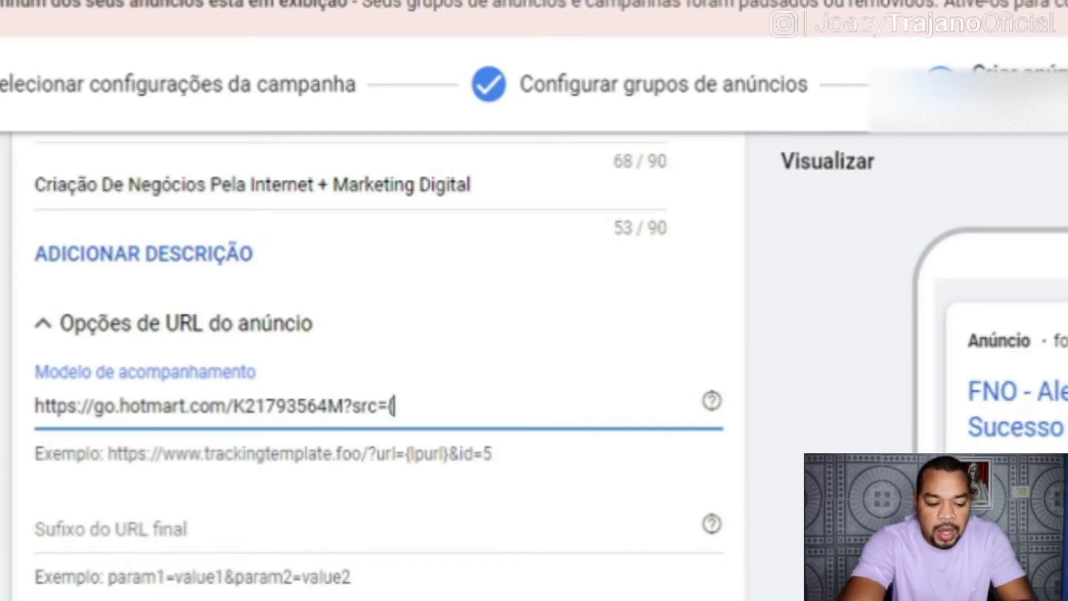
pyautogui.write('keiword}|{de')
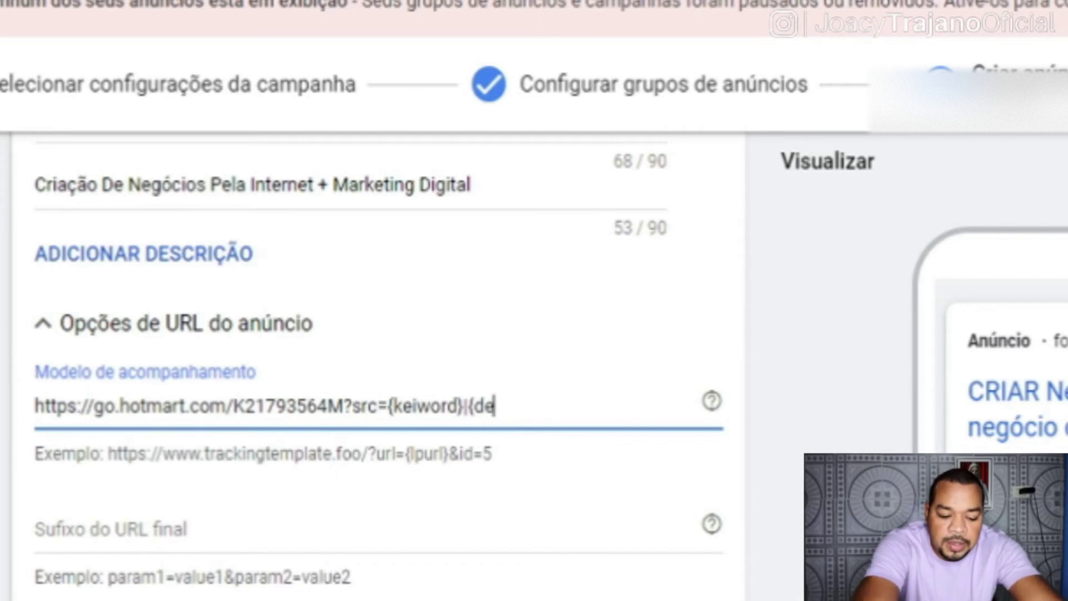
pyautogui.write('ce}')
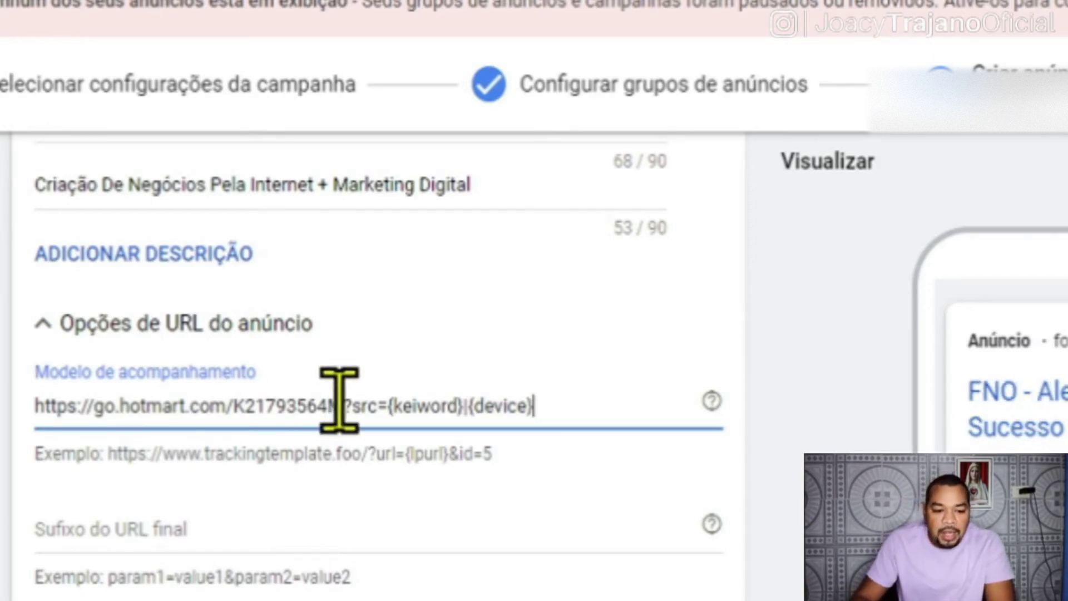
pyautogui.moveTo(343, 405); pyautogui.dragTo(537, 406)
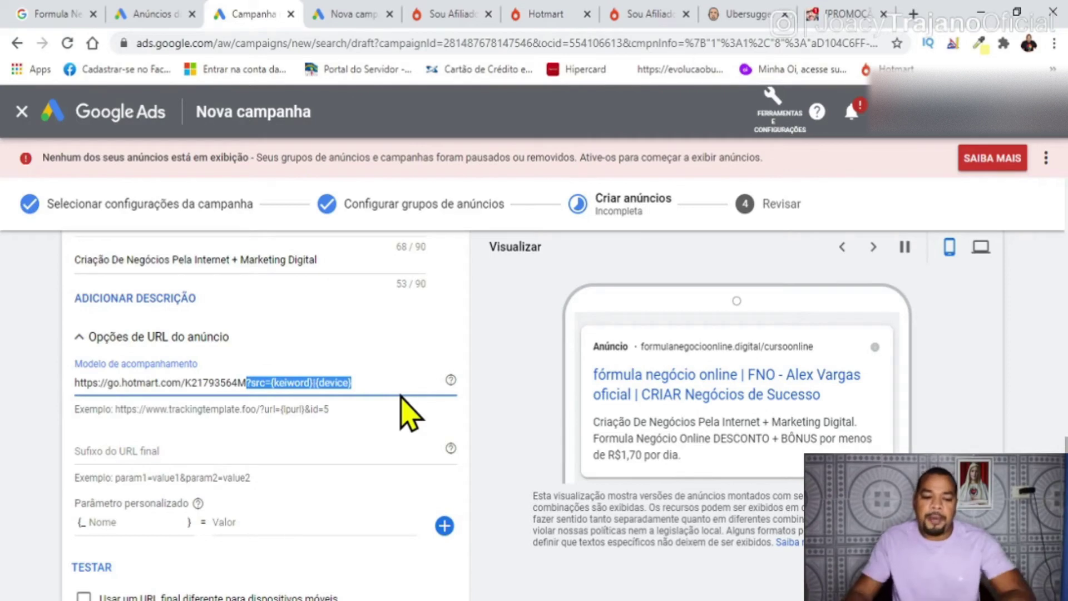
# - Look over the finished responsive search ad, complete it, and save it to continue to the campaign review
pyautogui.scroll(-2, 528, 395)
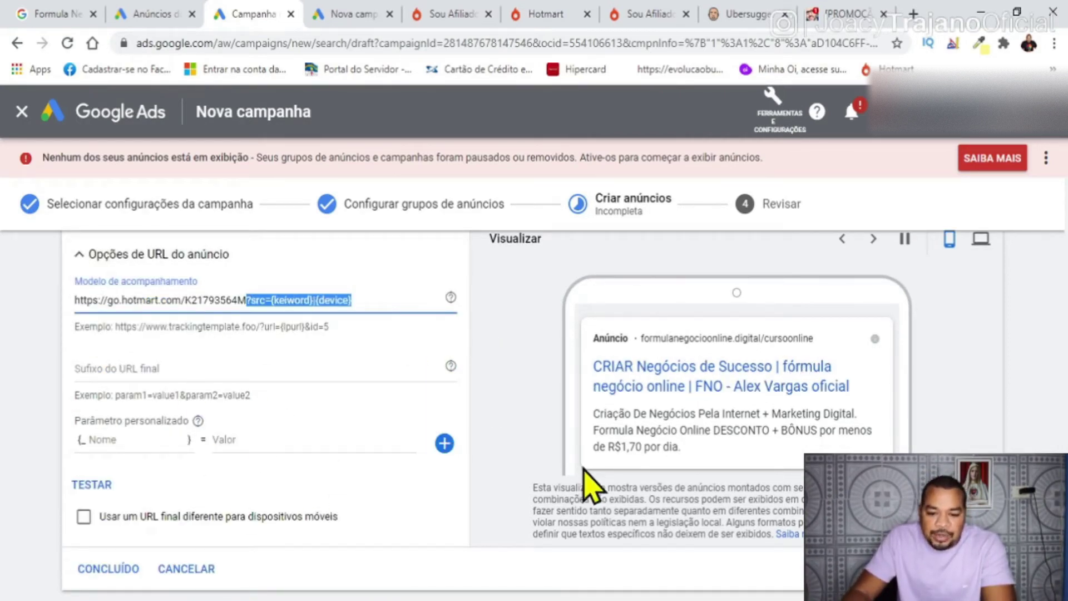
pyautogui.scroll(-2, 393, 369)
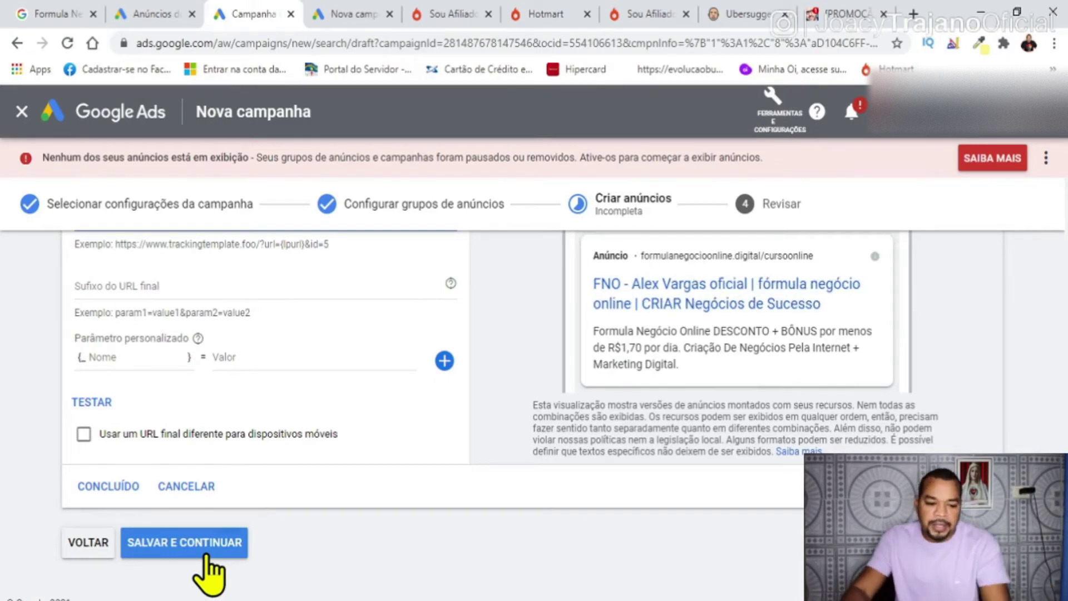
pyautogui.scroll(5, 489, 478)
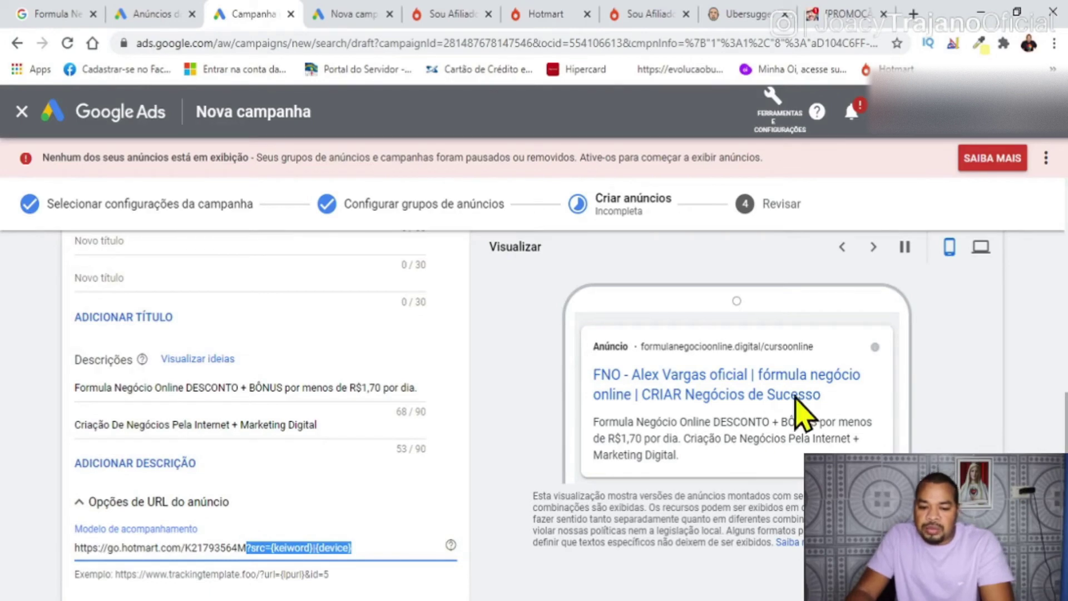
pyautogui.moveTo(594, 382); pyautogui.dragTo(870, 424)
pyautogui.scroll(10, 988, 348)
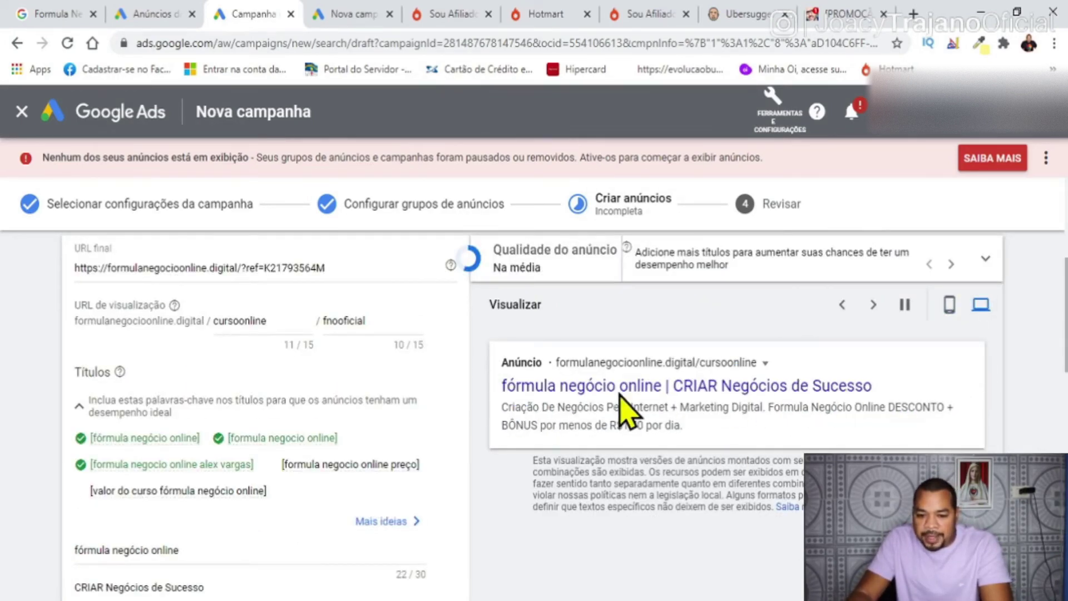
pyautogui.scroll(-10, 444, 421)
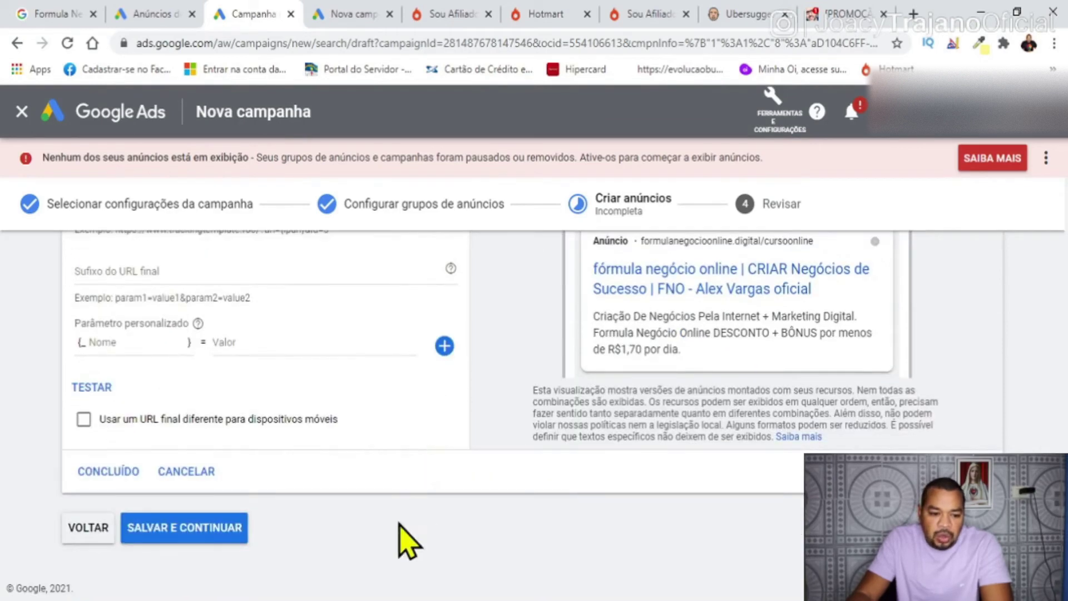
pyautogui.click(115, 477)
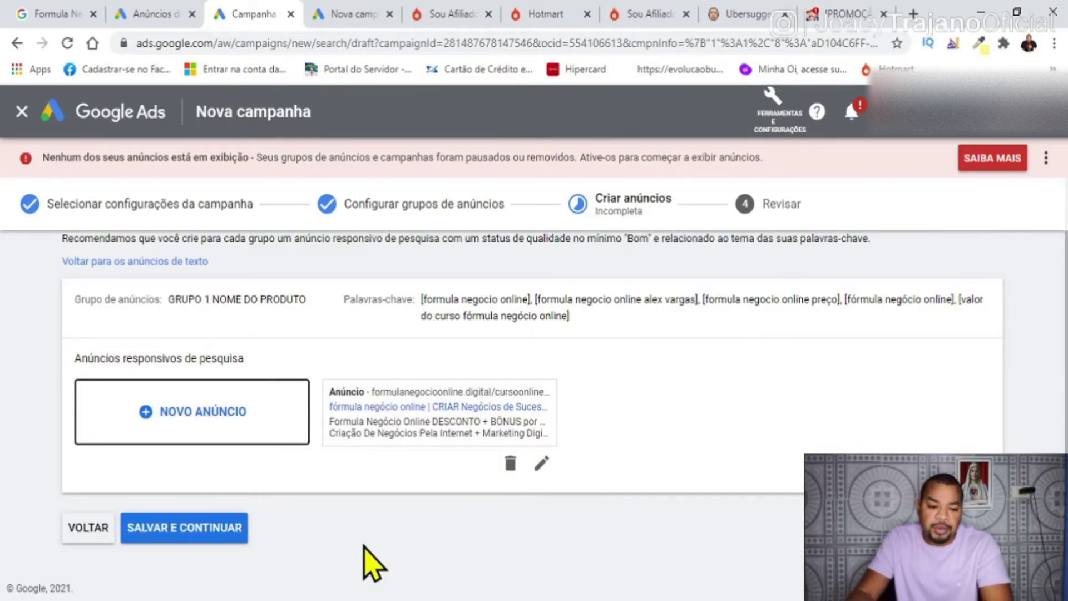
pyautogui.click(203, 527)
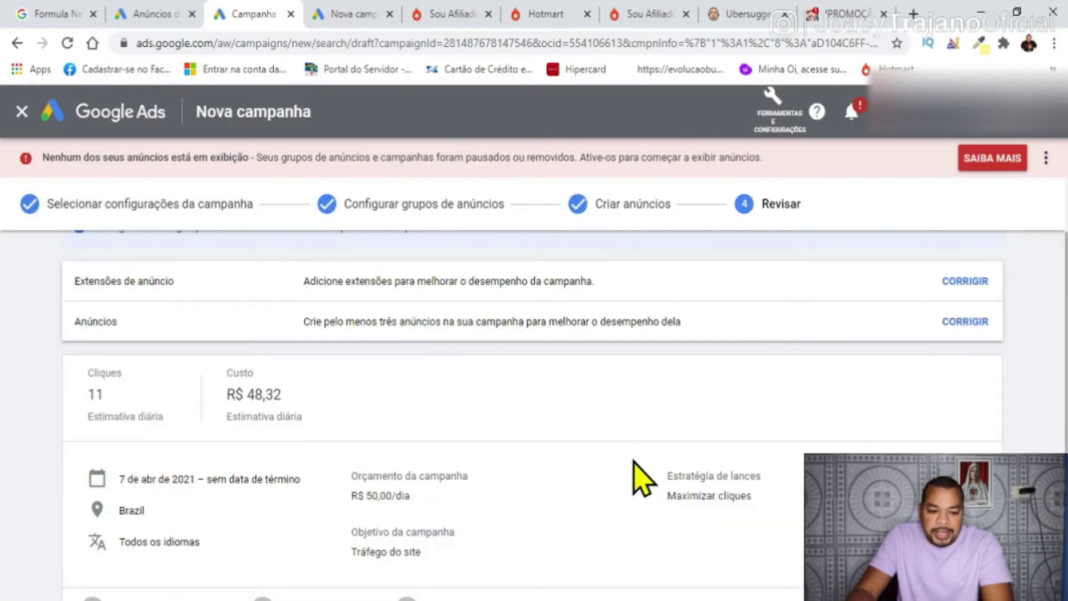
# - Check the campaign summary with its budget, location and bidding strategy, and publish the campaign
pyautogui.scroll(-2, 651, 494)
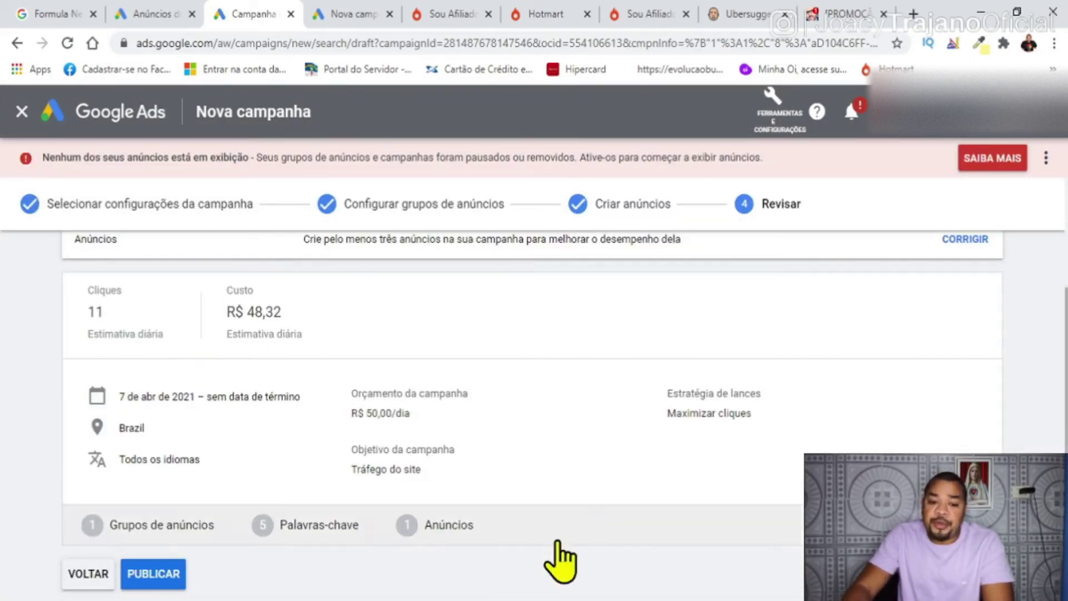
pyautogui.scroll(-1, 677, 371)
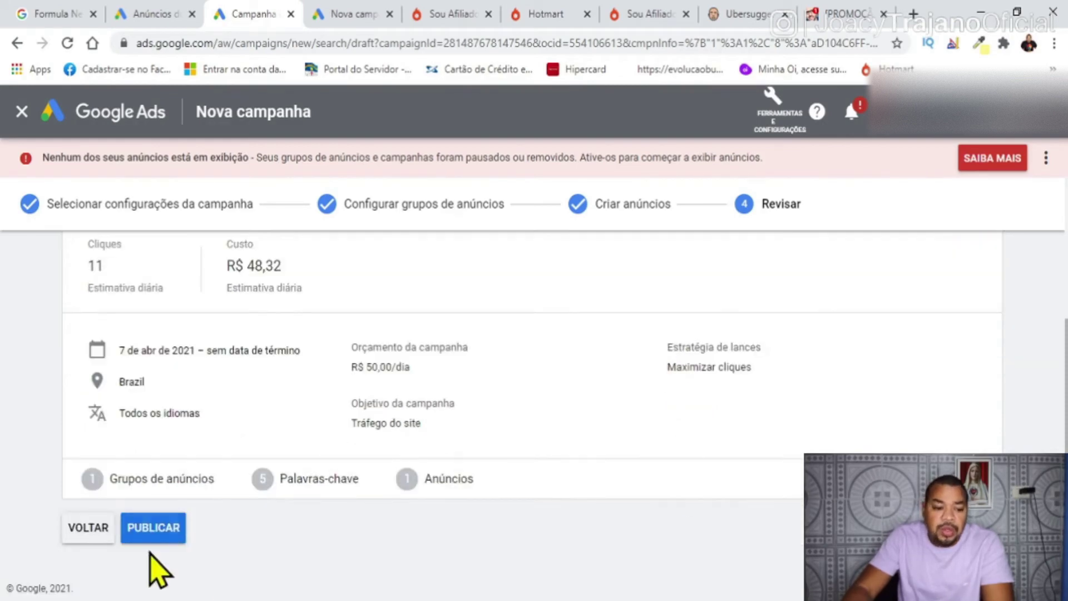
pyautogui.click(161, 531)
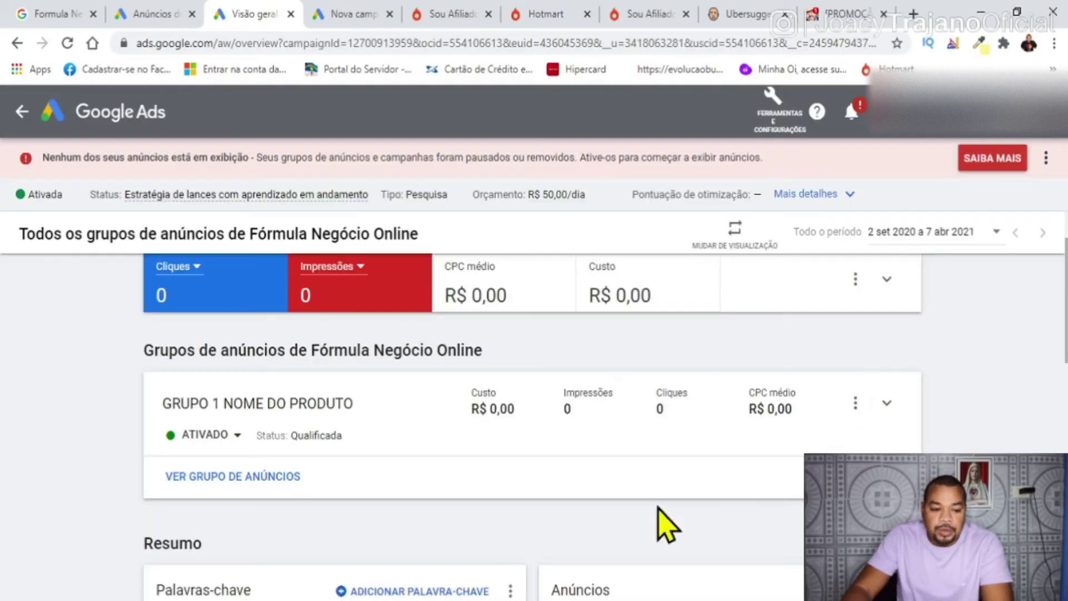
# - Examine the published campaign's overview, checking the ad group, the keywords' match types and the ad's review status
pyautogui.scroll(-4, 618, 470)
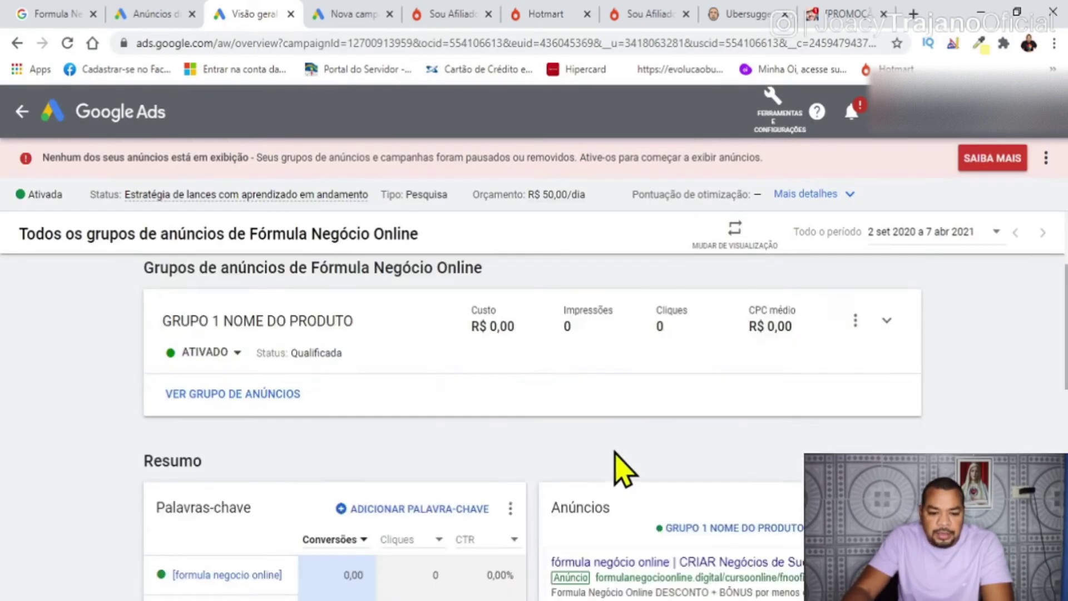
pyautogui.scroll(-3, 623, 467)
pyautogui.moveTo(197, 503)
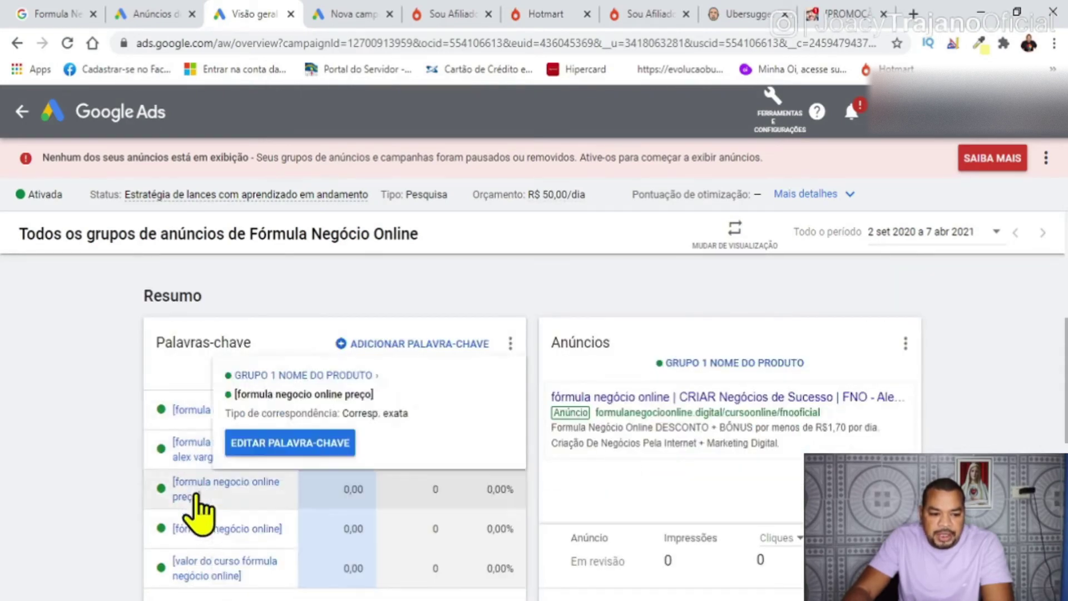
pyautogui.scroll(-3, 197, 503)
pyautogui.scroll(2, 203, 544)
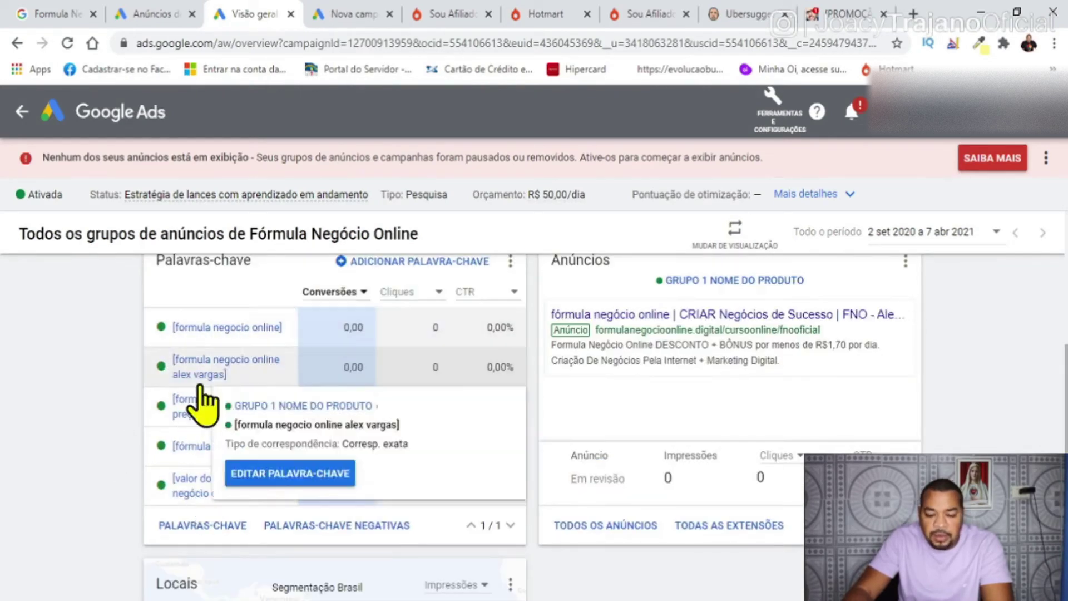
pyautogui.scroll(2, 201, 390)
pyautogui.moveTo(846, 417)
pyautogui.scroll(-3, 882, 434)
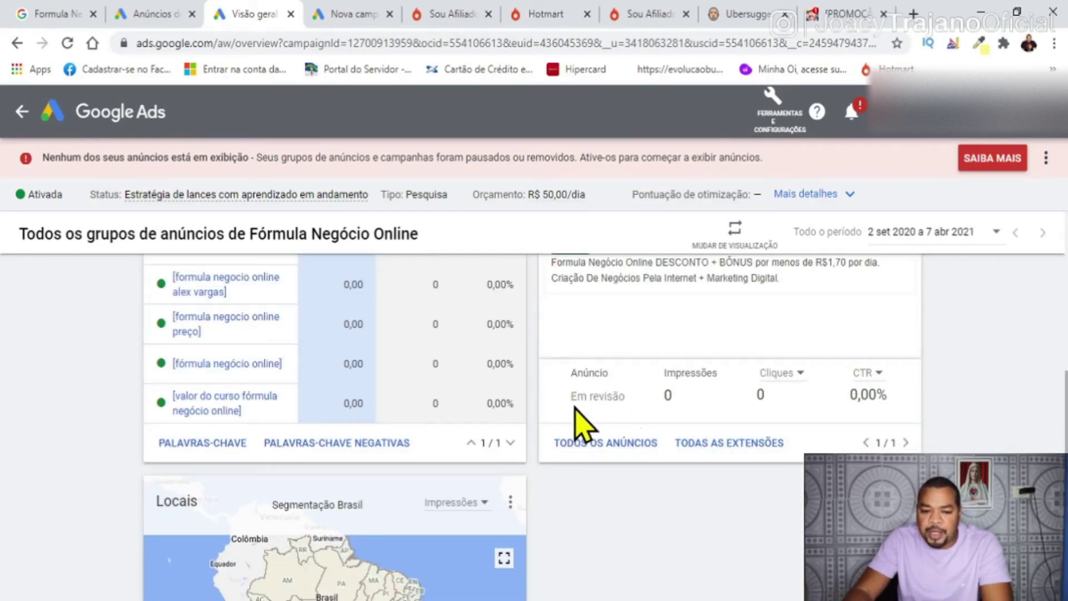
pyautogui.moveTo(576, 405); pyautogui.dragTo(638, 409)
pyautogui.scroll(6, 1028, 413)
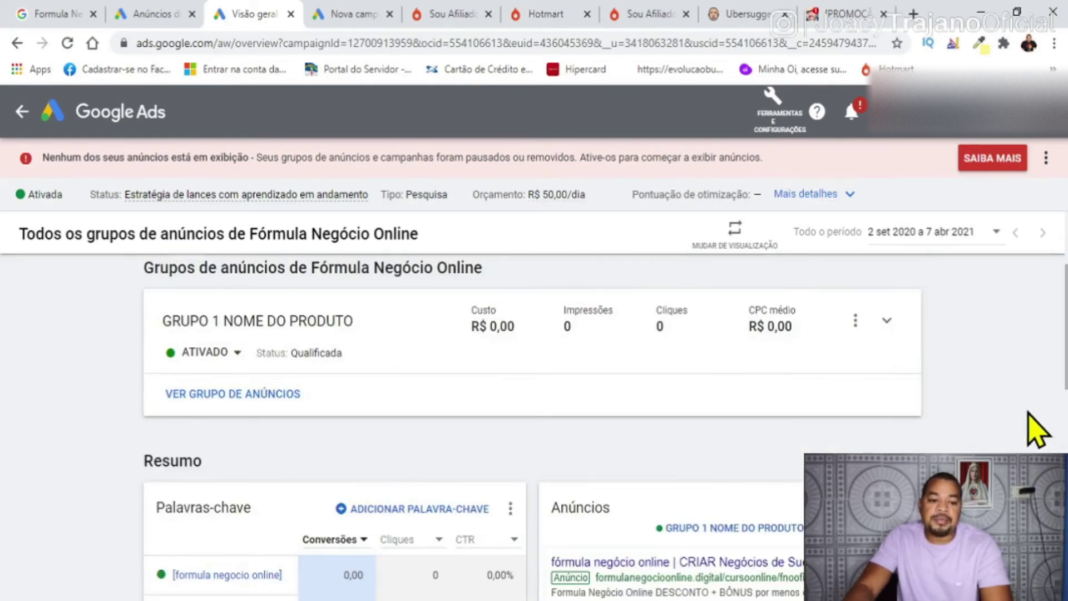
pyautogui.scroll(-3, 1035, 431)
pyautogui.scroll(5, 1035, 431)
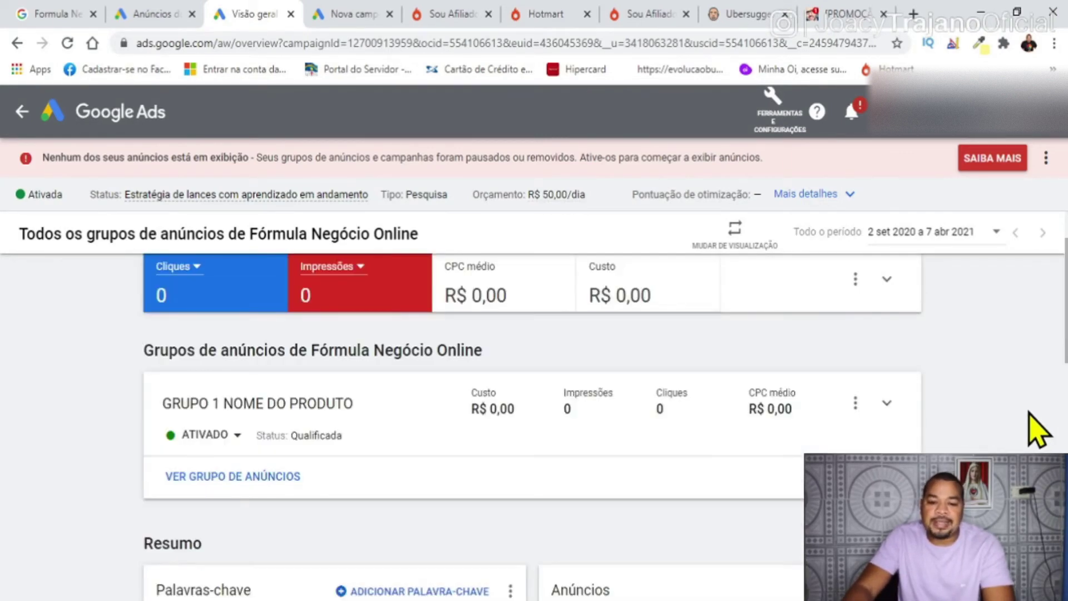
pyautogui.scroll(1, 1036, 431)
pyautogui.scroll(-1, 1036, 431)
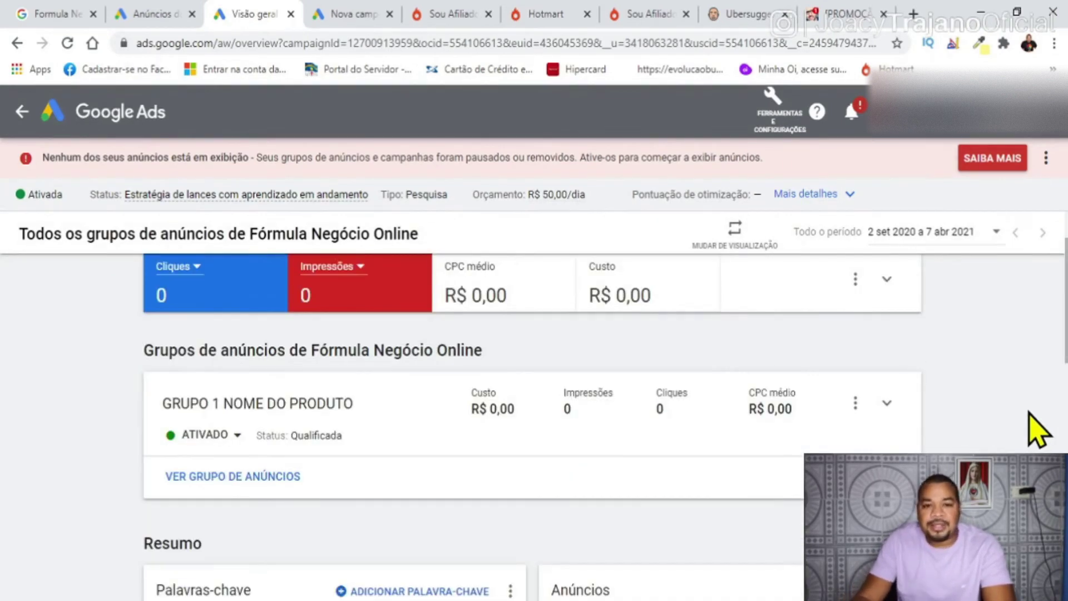
# - Open the form for adding new negative keywords to the Fórmula Negócio Online campaign
pyautogui.scroll(-4, 1056, 404)
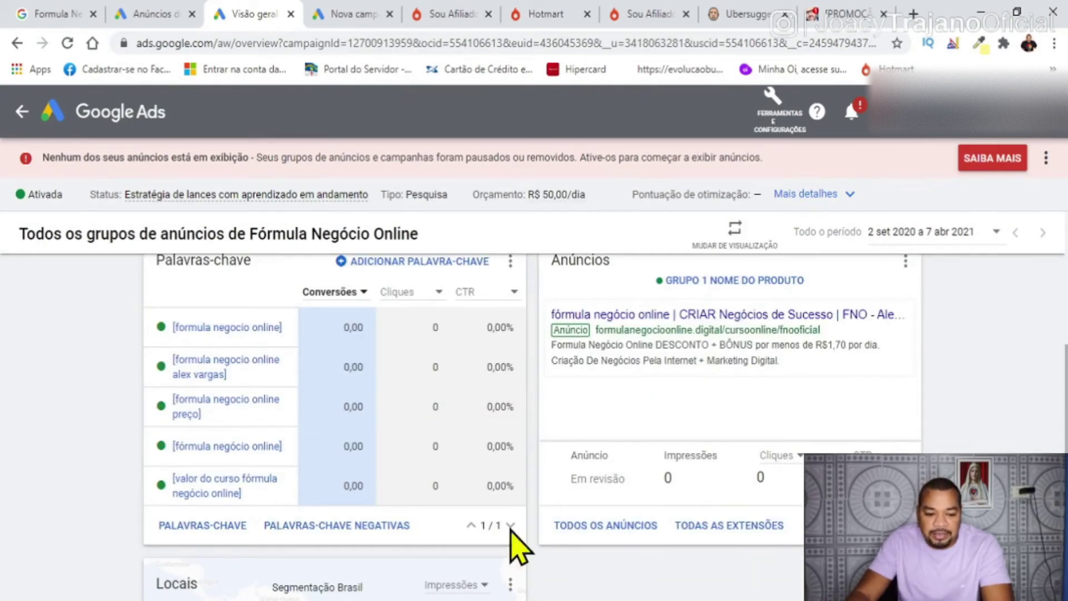
pyautogui.click(350, 526)
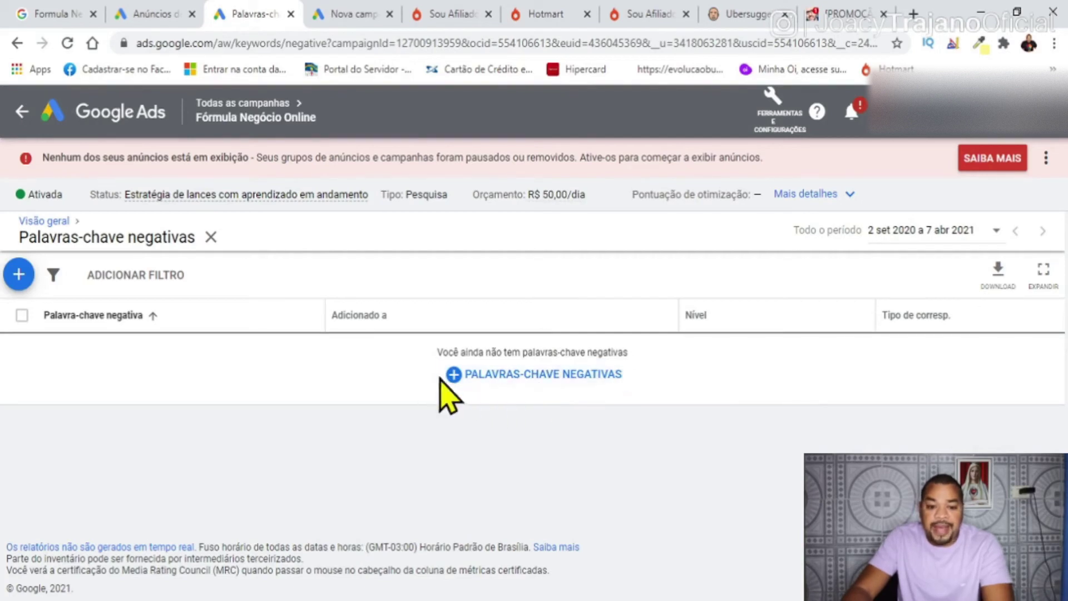
pyautogui.click(551, 378)
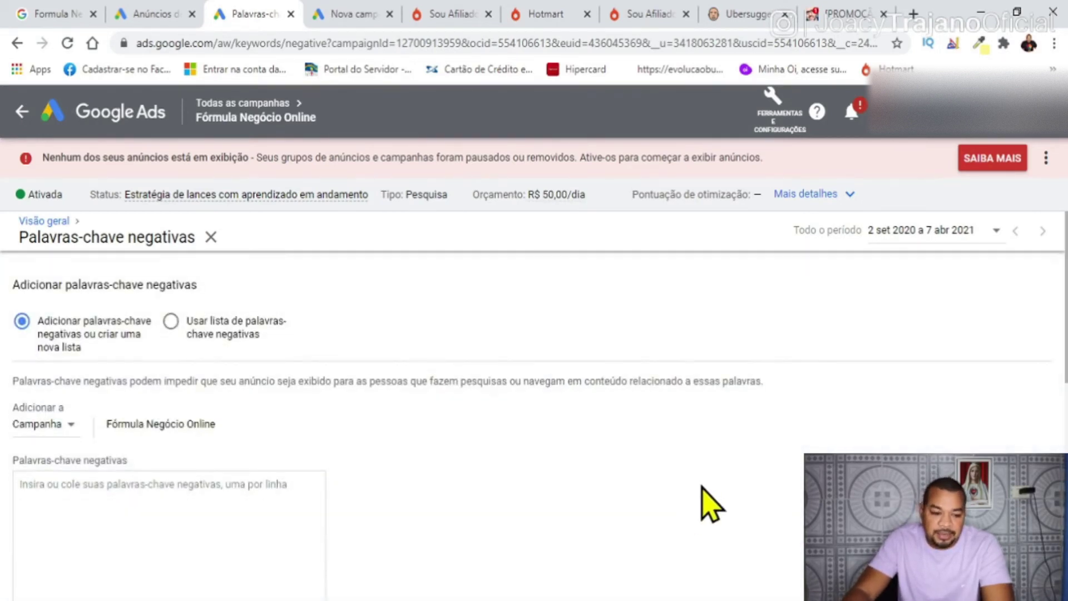
pyautogui.scroll(-3, 484, 448)
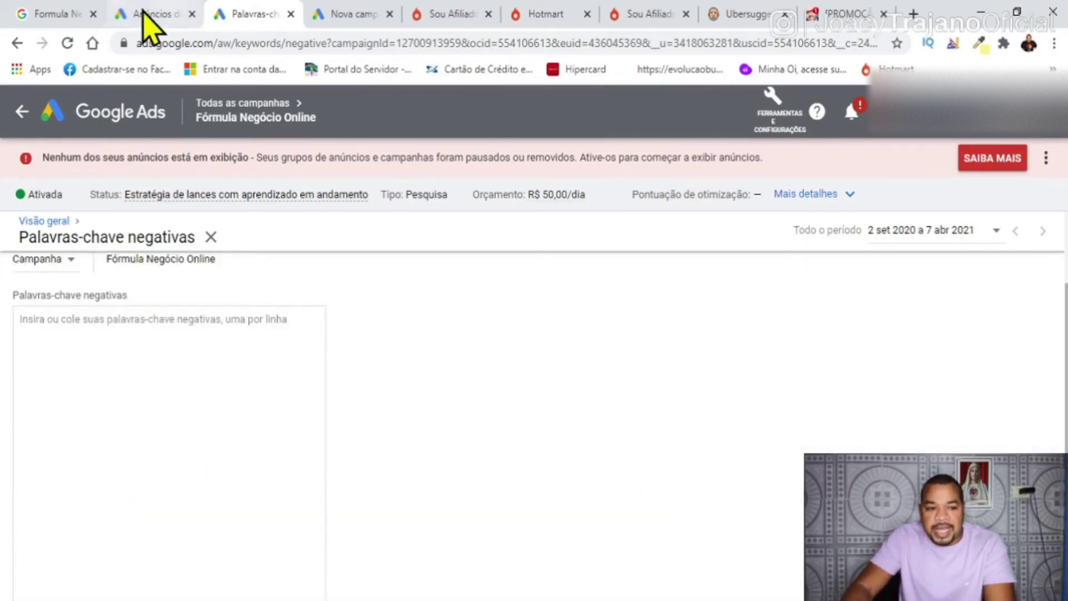
# - Switch to the Google results for "Formula Negocio Online" and place the cursor at the end of the search query
pyautogui.click(65, 17)
pyautogui.scroll(2, 234, 127)
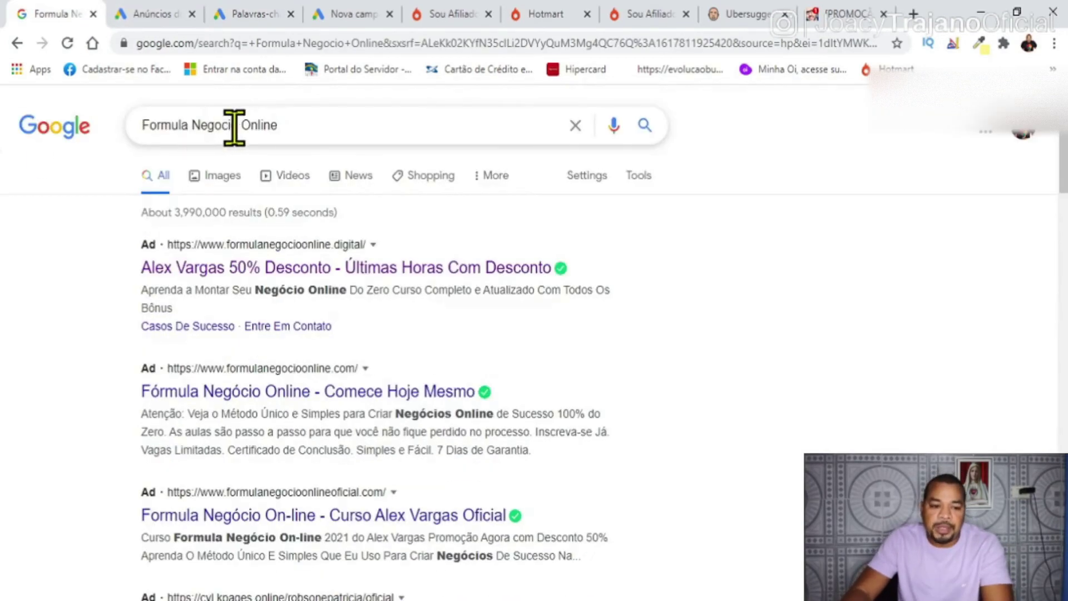
pyautogui.click(283, 125)
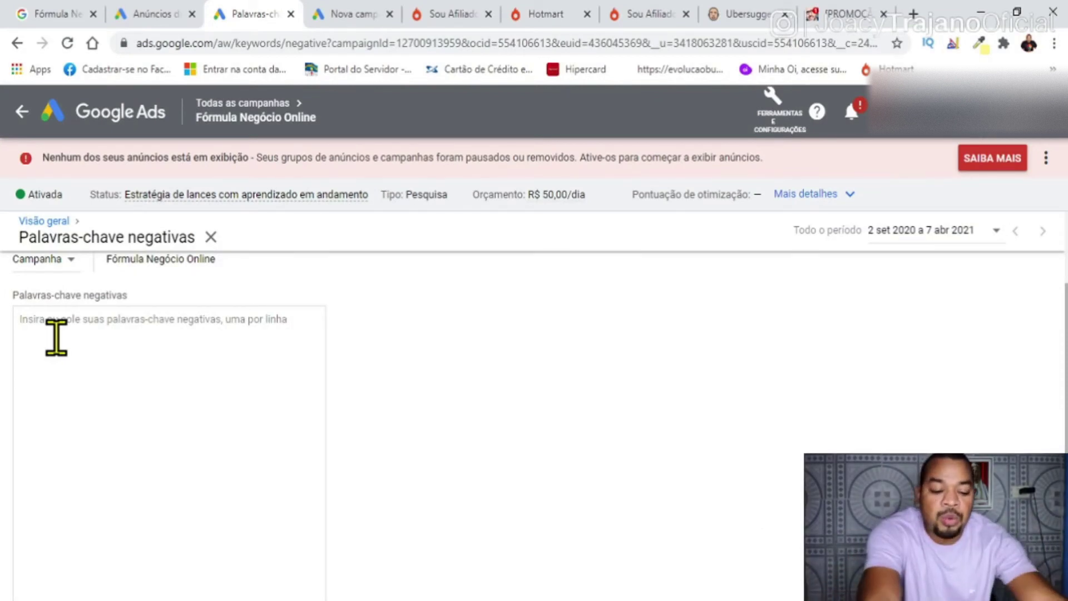
# - Enter the campaign's negative keywords one per line: gratis, de graça, gratuito, baixar and pdf
pyautogui.write('gratuito')
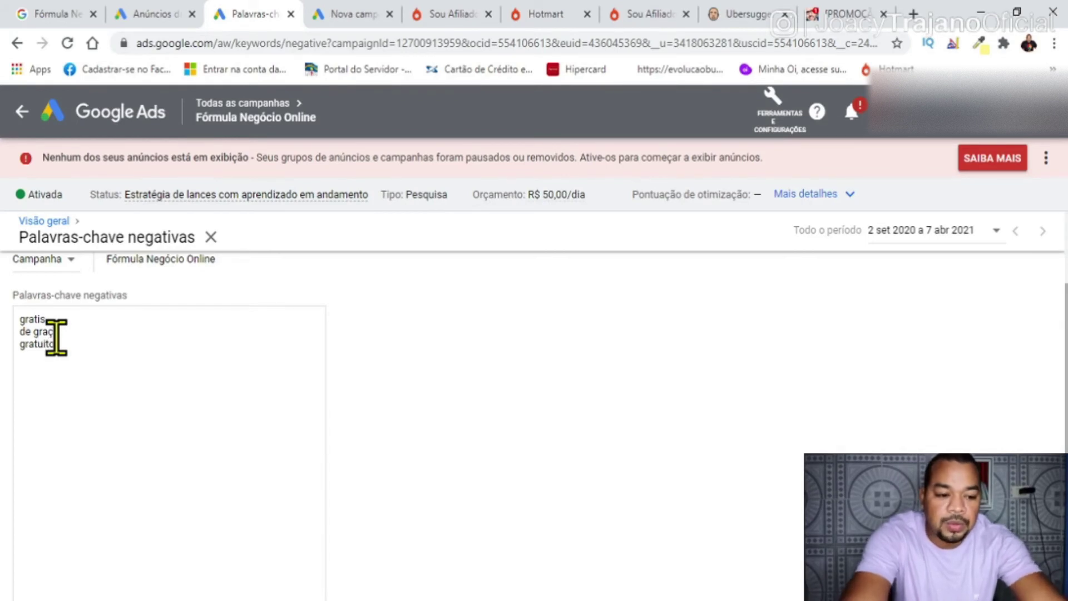
pyautogui.press('Return')
pyautogui.write('baixar')
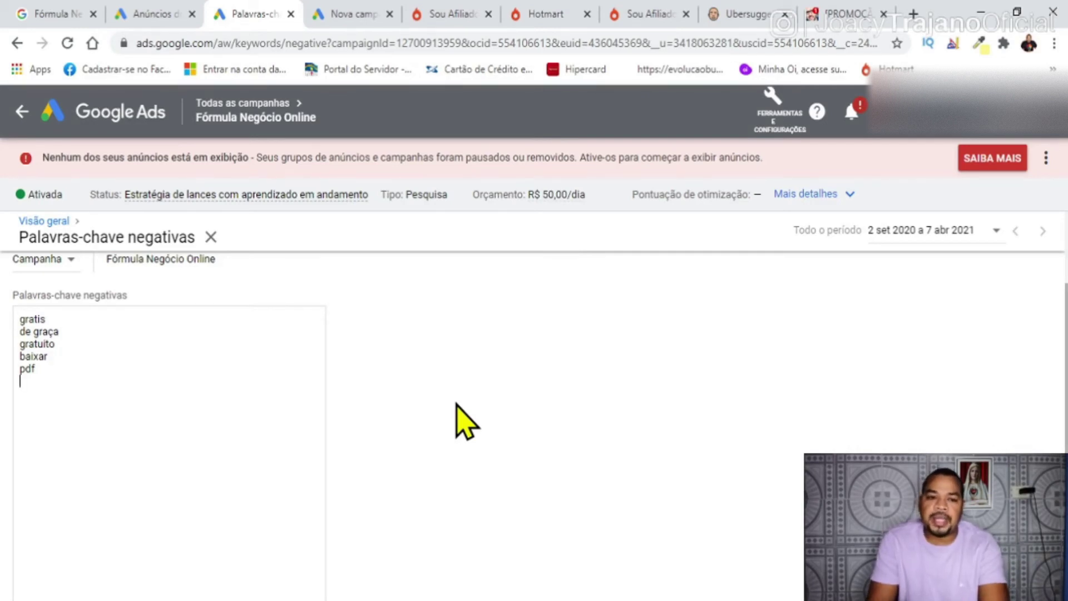
# - Add download, vale a pena, funciona and é bom to the negative keywords, one per line, and save the list
pyautogui.write('download vale a pena funciona é bom')
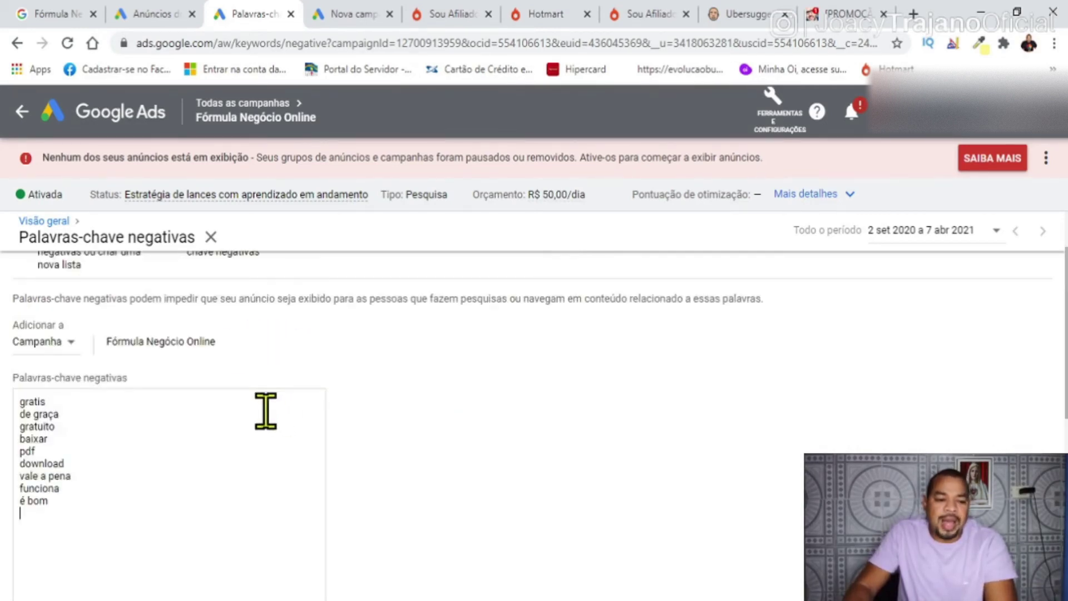
pyautogui.scroll(-4, 389, 383)
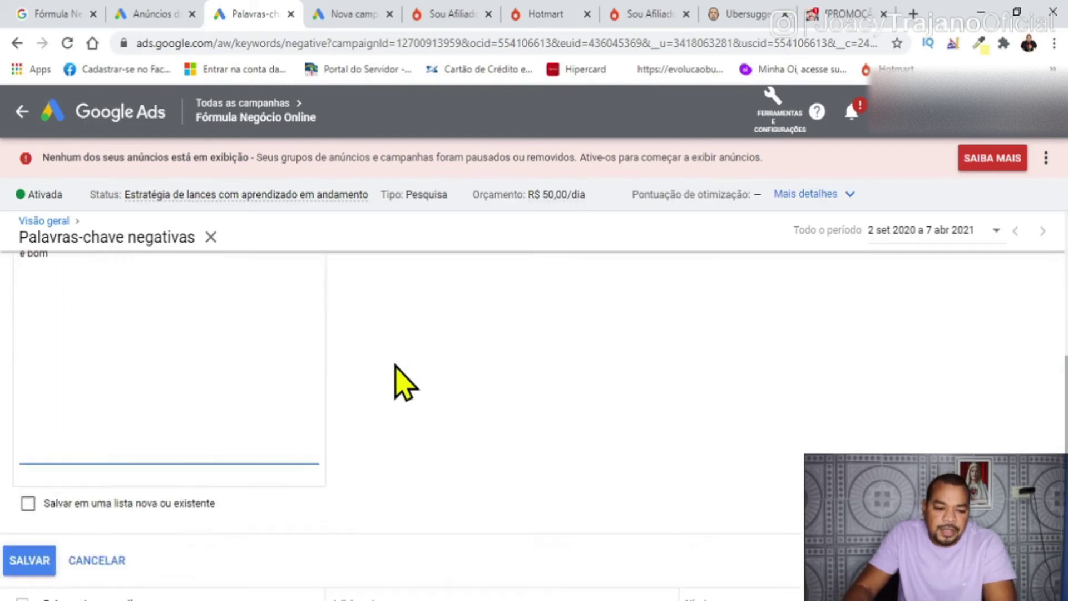
pyautogui.click(23, 479)
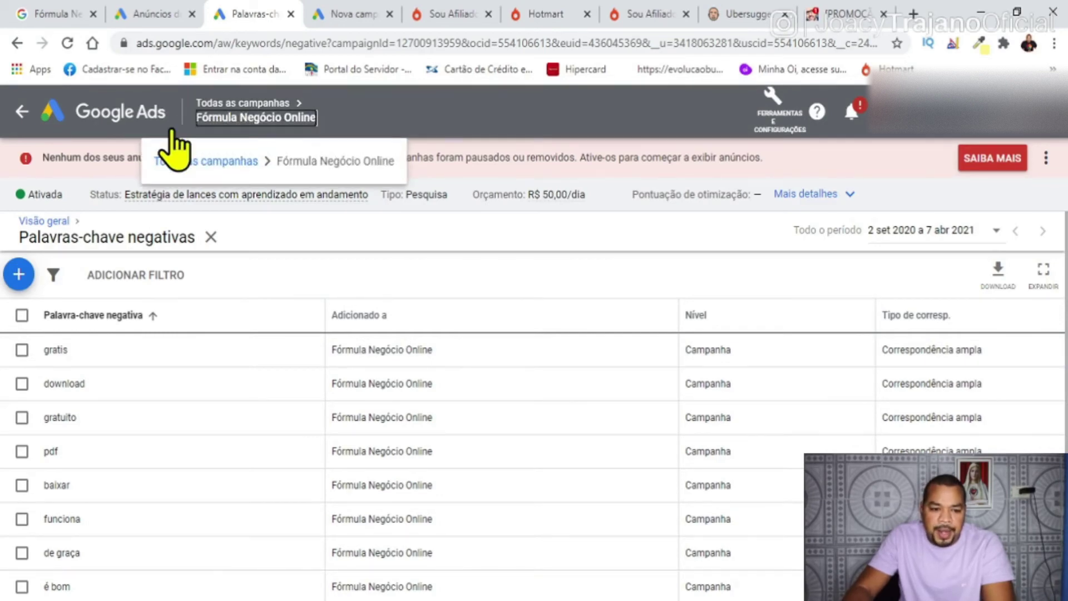
# - Return to the campaign's overview, open all of its ad extensions and start a new callout extension (frase de destaque)
pyautogui.click(173, 147)
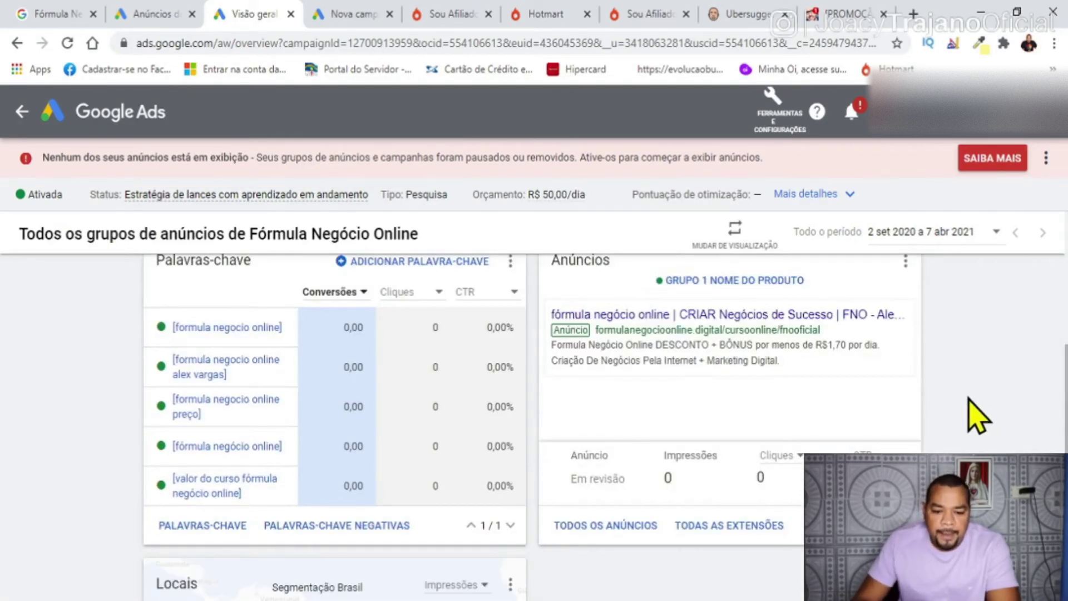
pyautogui.scroll(5, 977, 417)
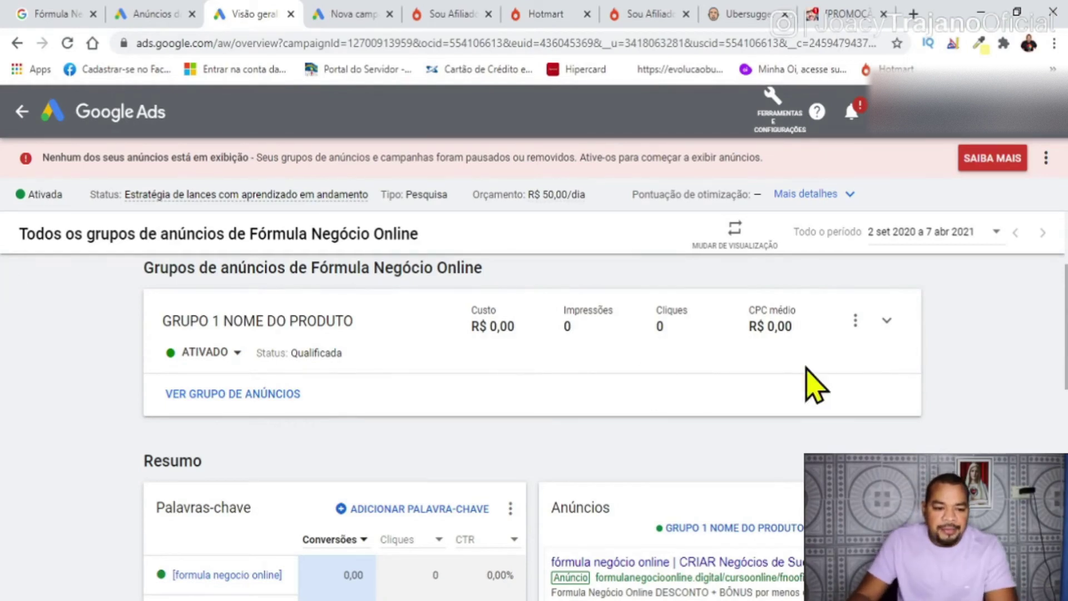
pyautogui.scroll(3, 813, 384)
pyautogui.scroll(-8, 901, 417)
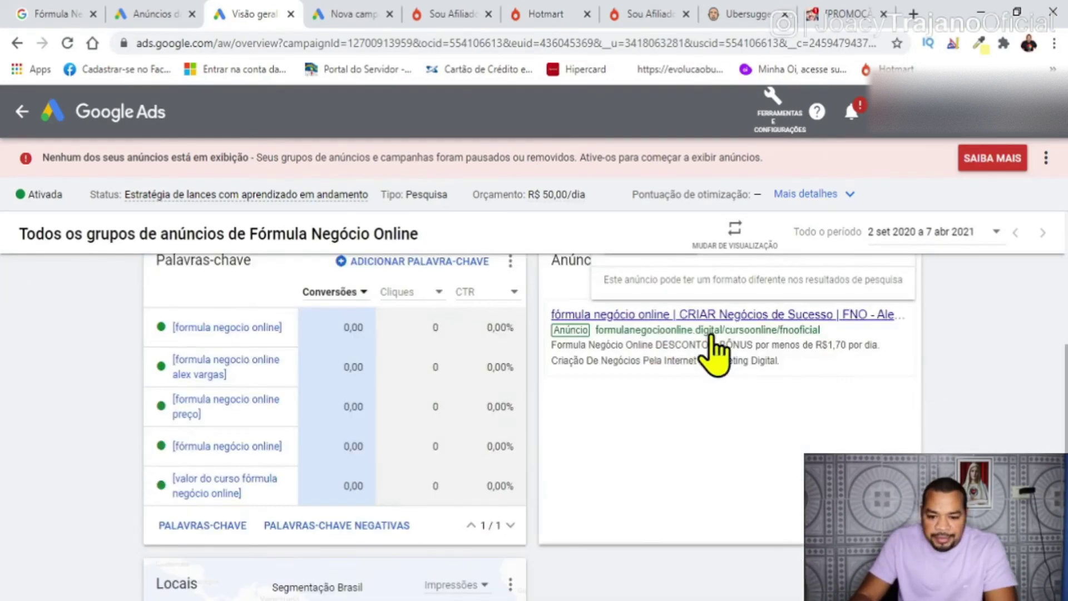
pyautogui.scroll(-2, 954, 376)
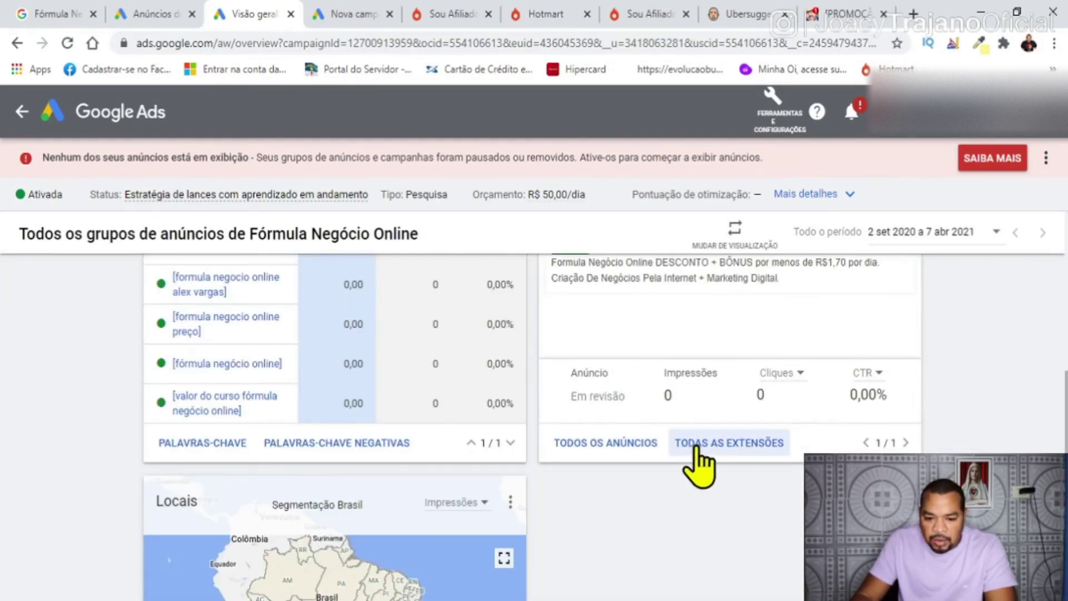
pyautogui.click(748, 445)
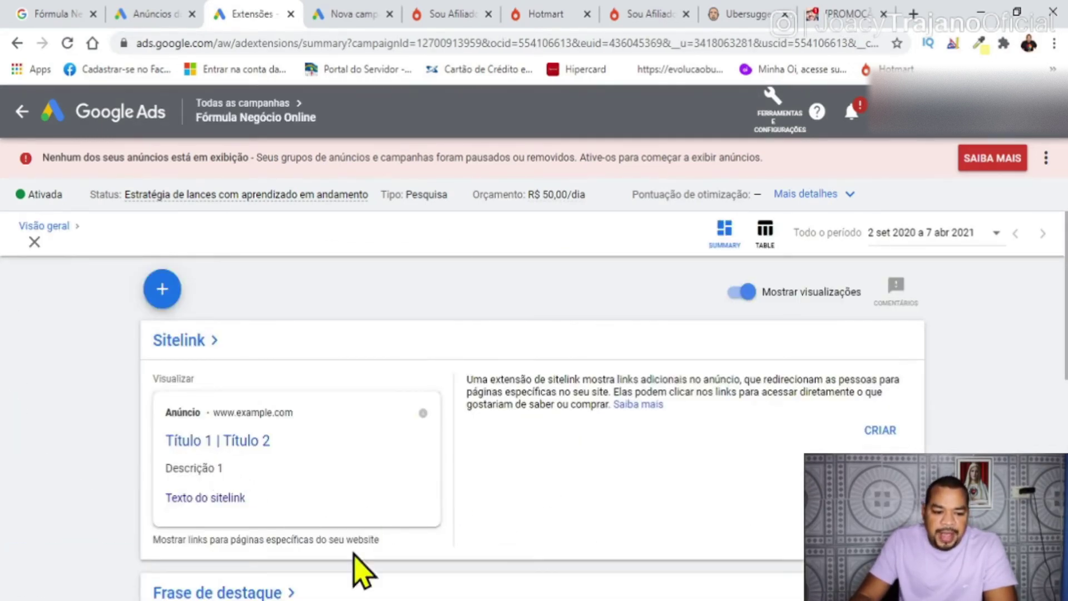
pyautogui.click(162, 289)
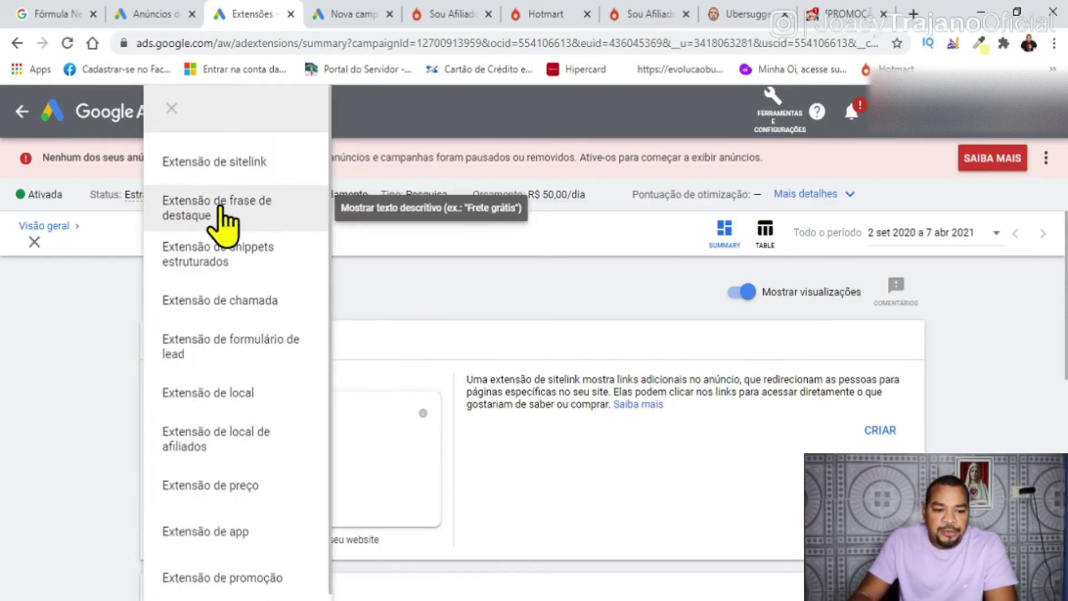
pyautogui.click(261, 210)
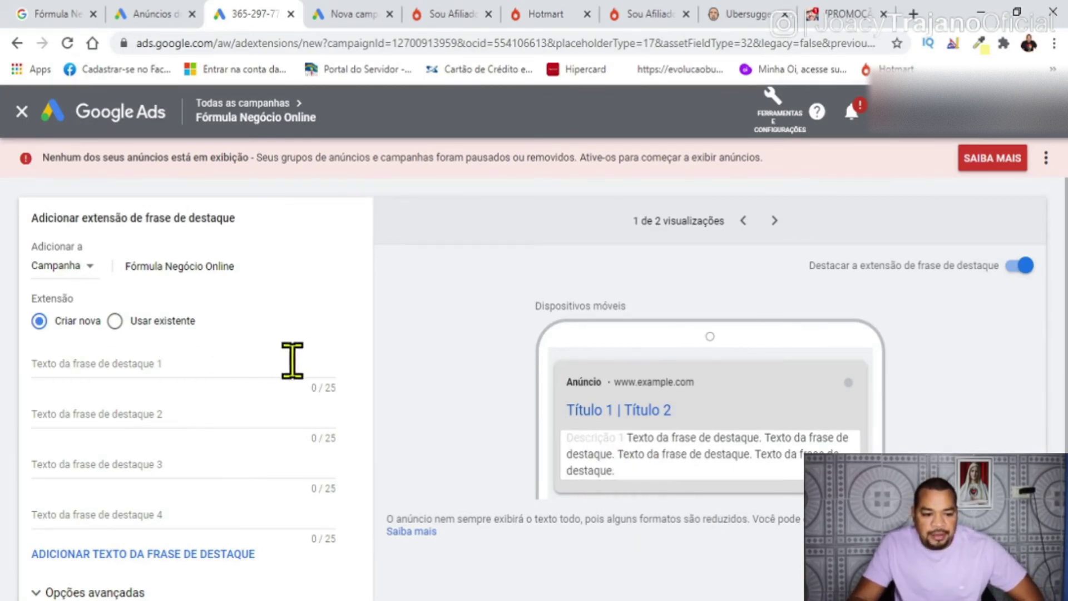
# - Check the offer's daily price on the product's sales page and enter "Menos de R$1,70 por dia" as callout text 1
pyautogui.click(239, 361)
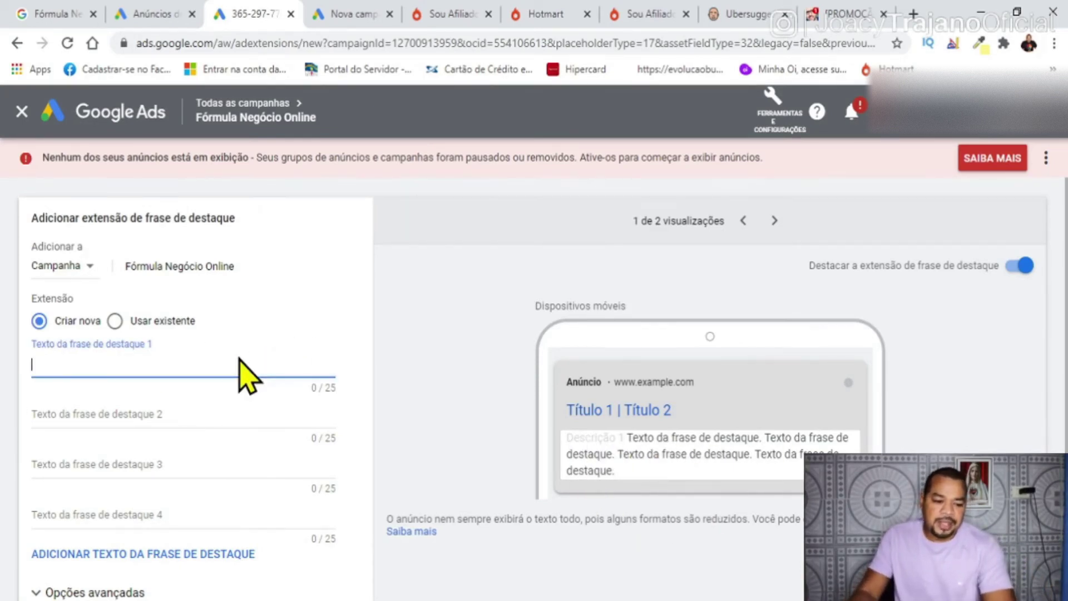
pyautogui.scroll(-4, 238, 374)
pyautogui.scroll(4, 238, 374)
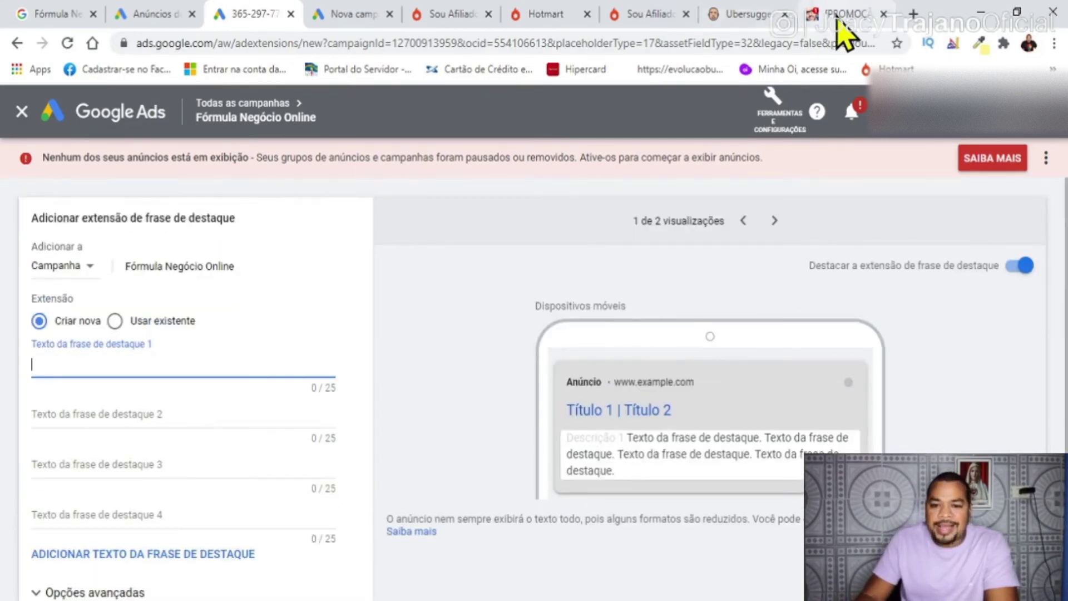
pyautogui.click(838, 20)
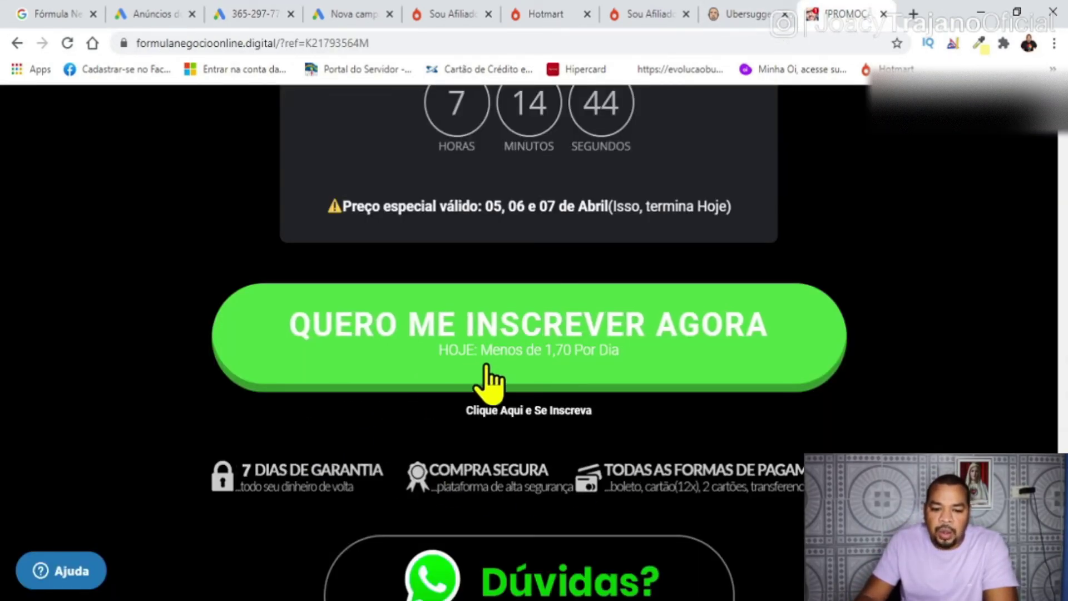
pyautogui.click(267, 16)
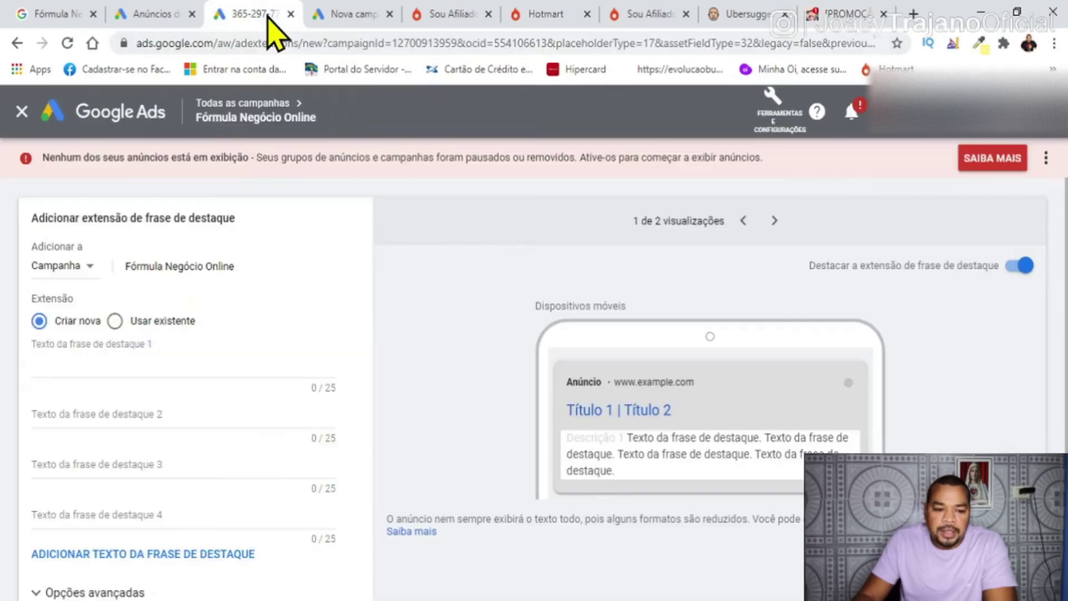
pyautogui.write('Menos de R$1,70 por dia')
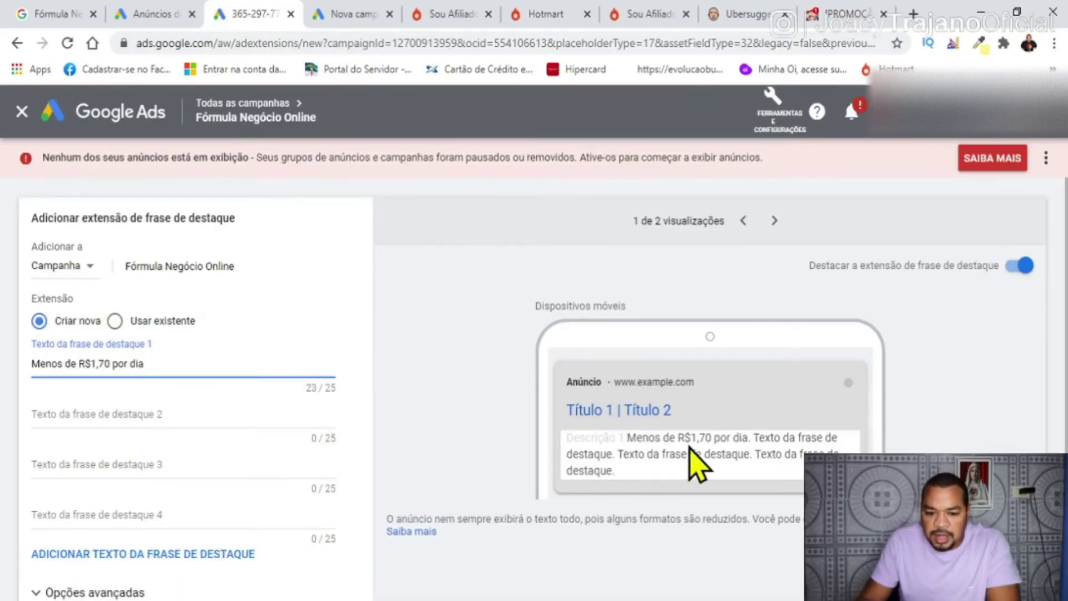
# - Enter "Curso 100% online", "Em 12x no cartão" and "7 dias de garantia" as callout texts 2 to 4 and save the extension
pyautogui.click(34, 414)
pyautogui.write('Curso 100% online Em 12x no cartão')
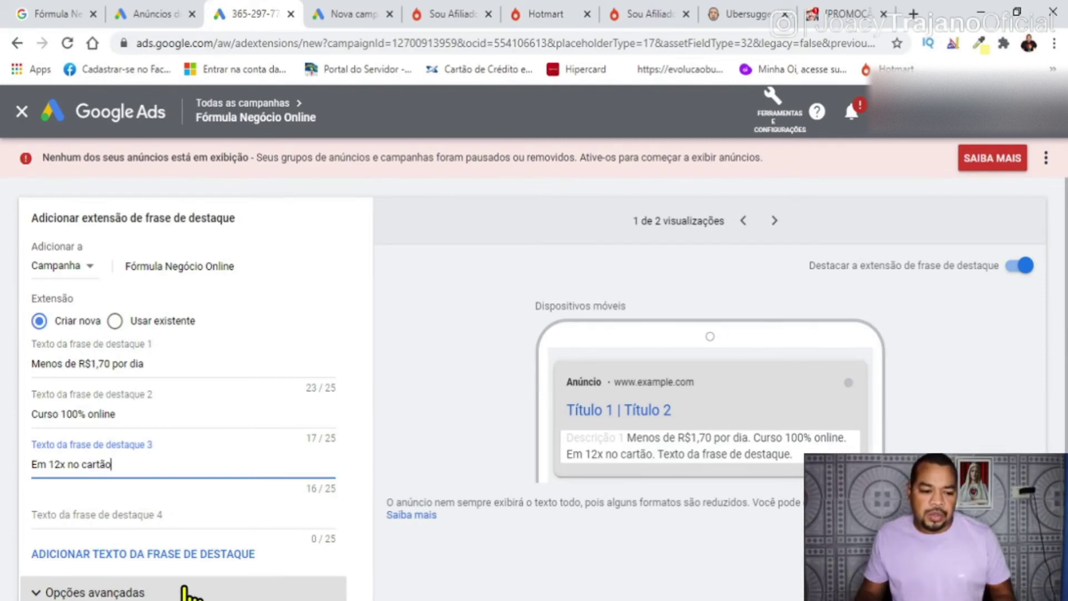
pyautogui.click(121, 513)
pyautogui.write('7 dias ')
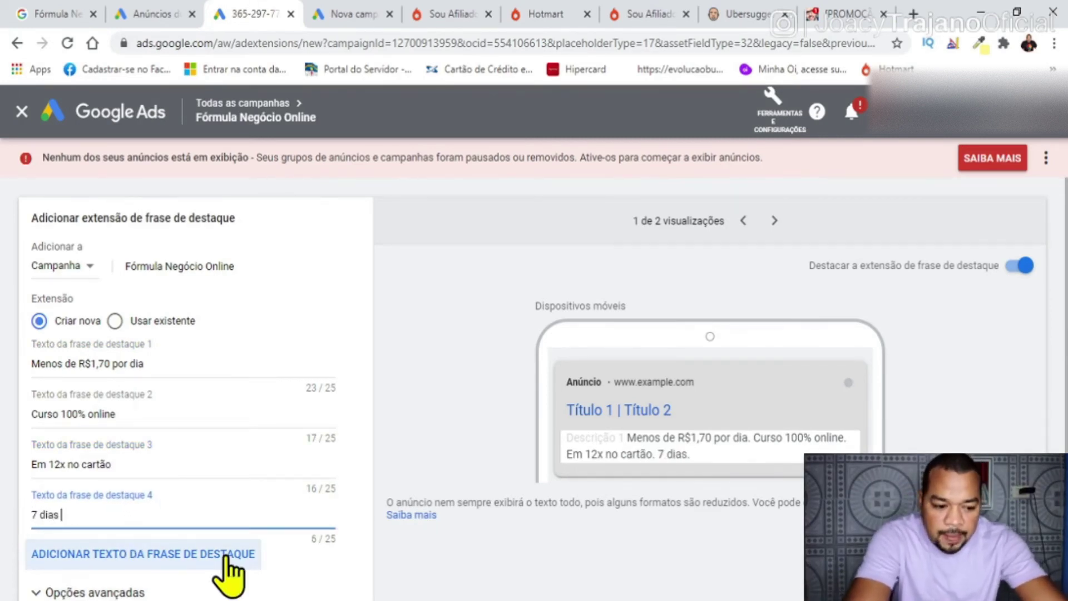
pyautogui.write('de garantia')
pyautogui.scroll(-2, 228, 573)
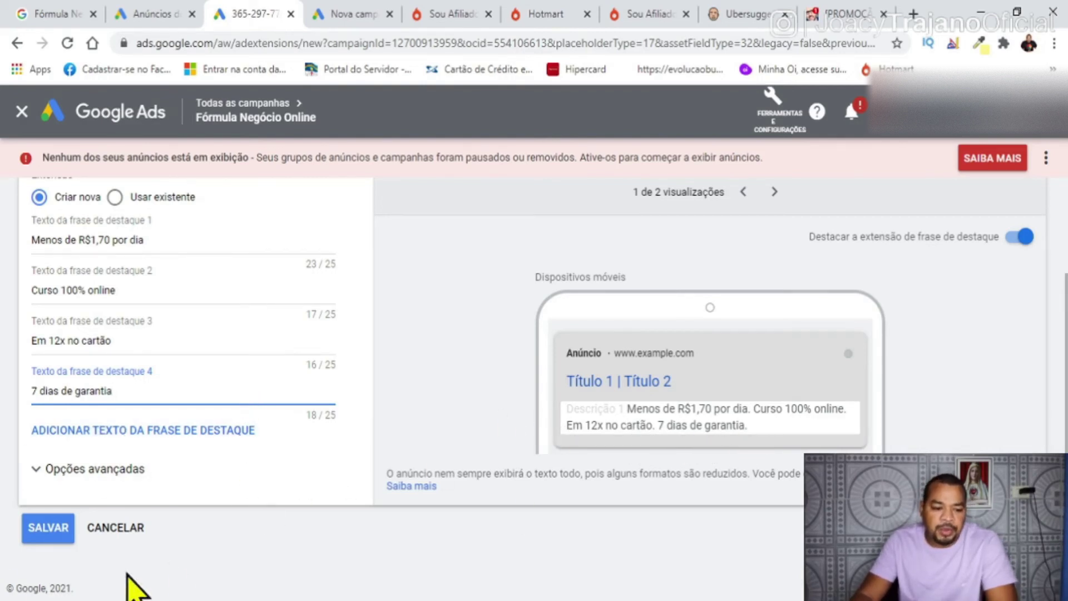
pyautogui.click(49, 528)
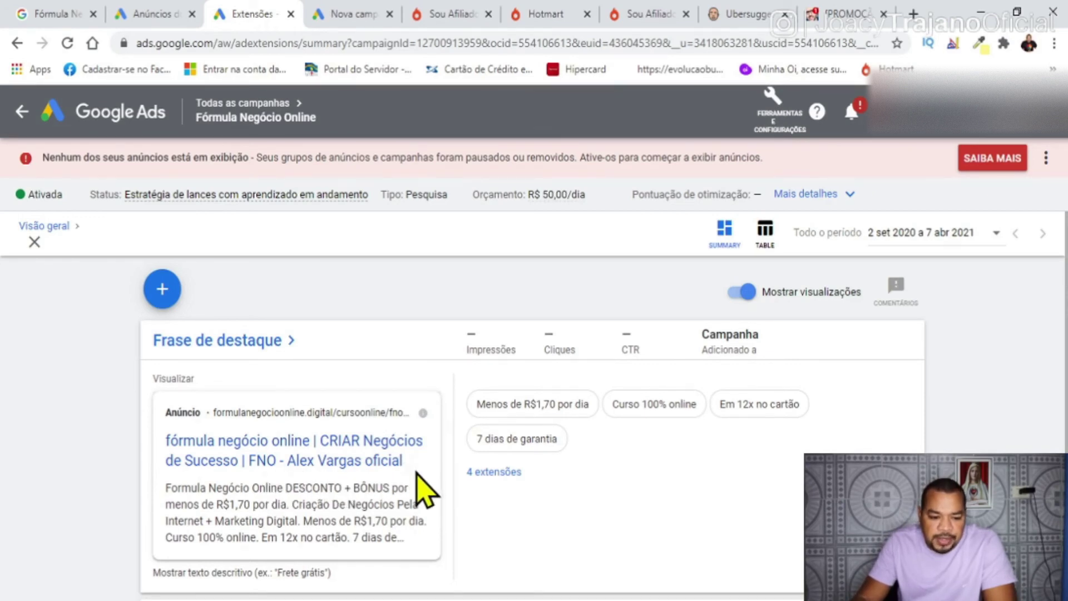
# - Examine the ad preview in the extensions summary, comparing the description lines with the added callout texts
pyautogui.scroll(-2, 417, 473)
pyautogui.moveTo(171, 408); pyautogui.dragTo(405, 417)
pyautogui.moveTo(292, 422); pyautogui.dragTo(301, 439)
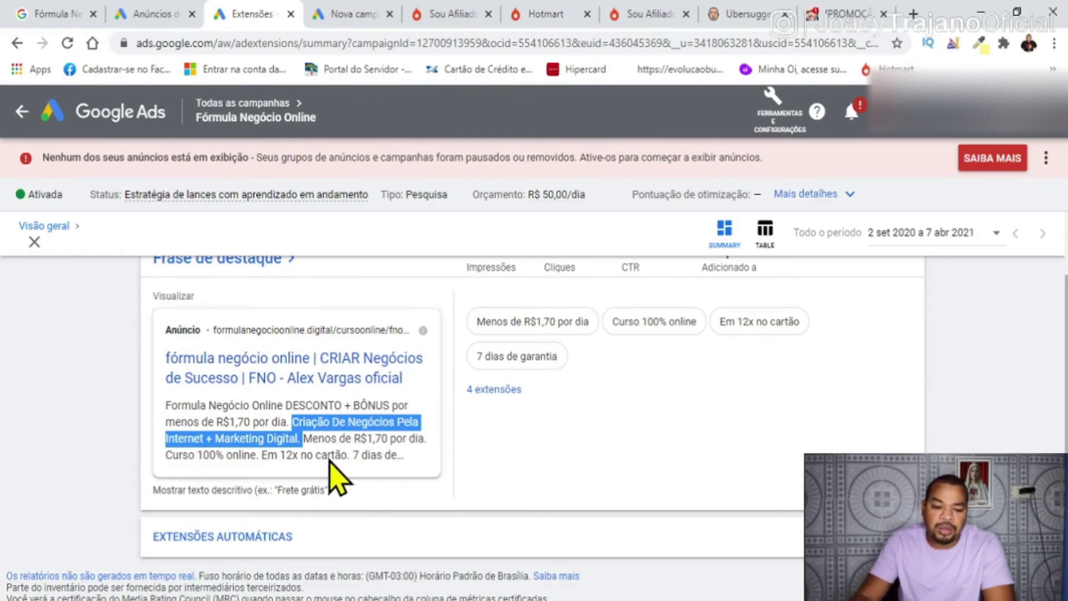
pyautogui.moveTo(304, 438); pyautogui.dragTo(414, 451)
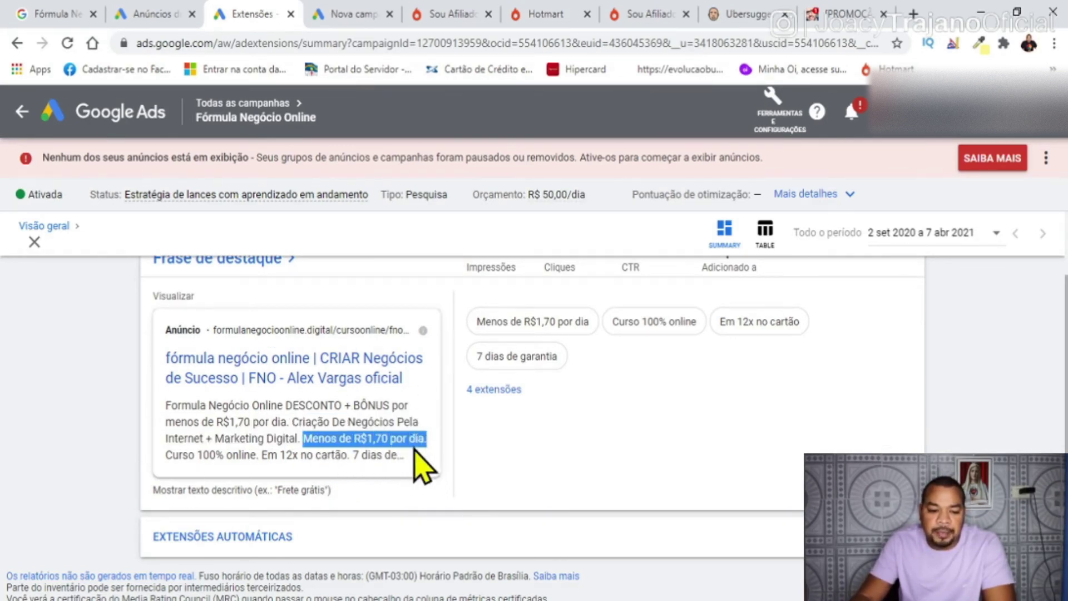
pyautogui.moveTo(165, 455); pyautogui.dragTo(346, 467)
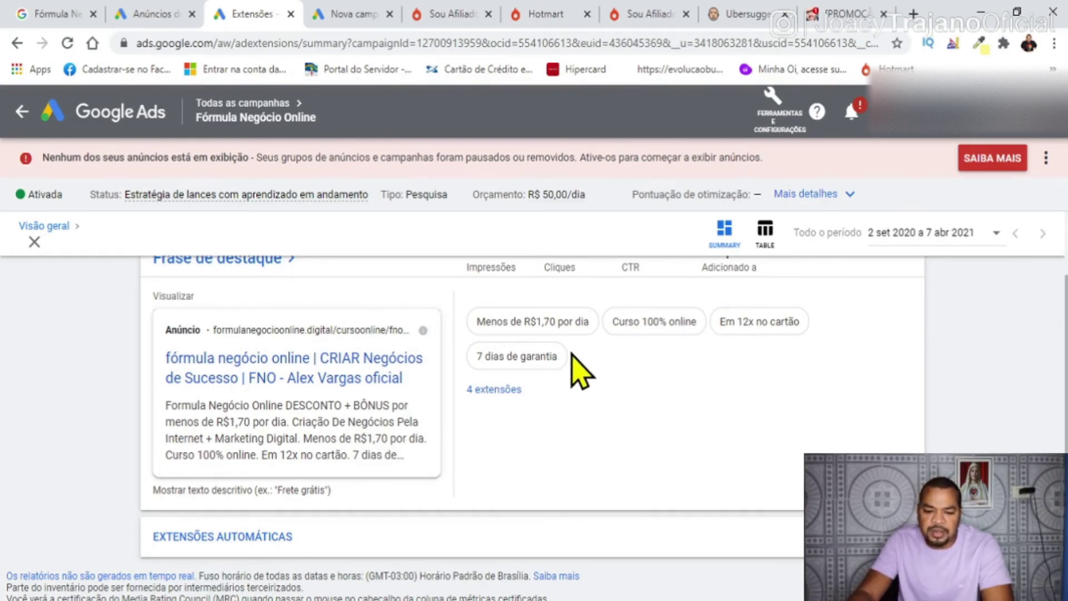
pyautogui.scroll(-1, 667, 434)
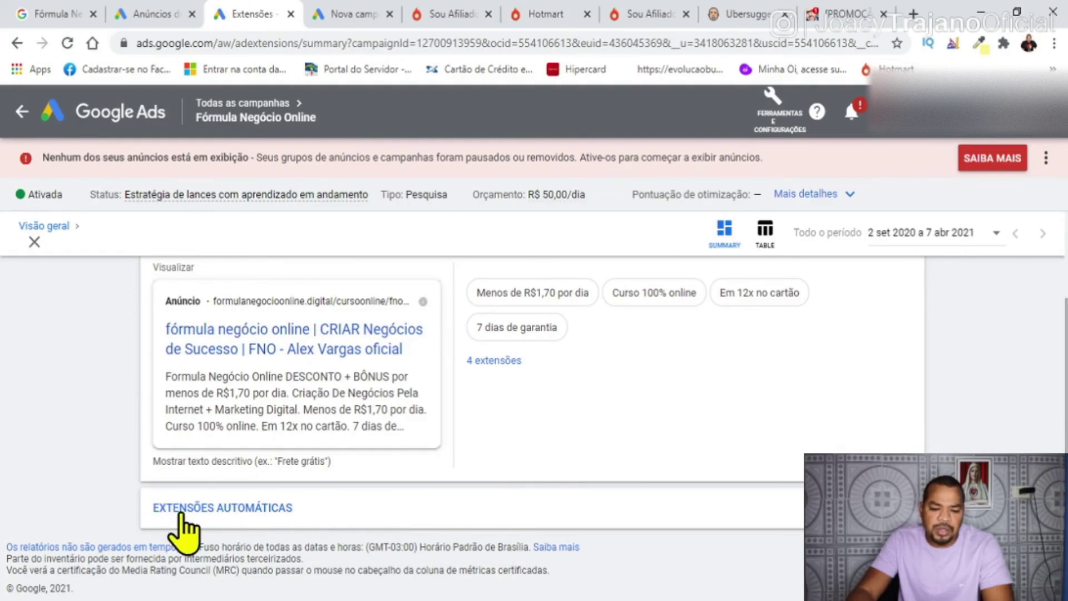
pyautogui.scroll(2, 643, 536)
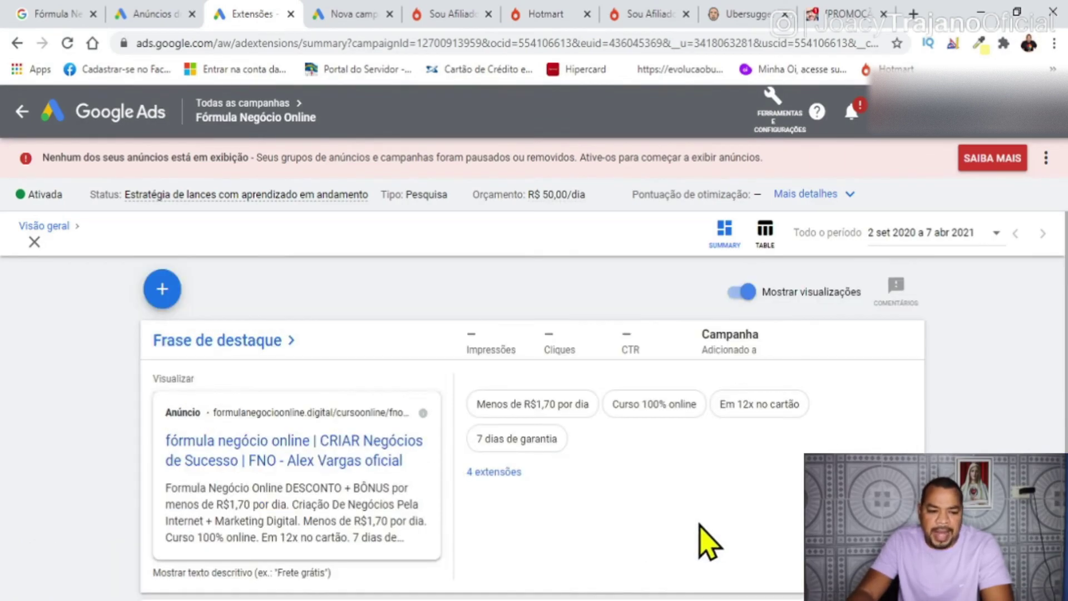
# - Leave the extensions, open the account's conversion actions and start a new conversion action of type Site
pyautogui.hotkey('alt', 'Left')
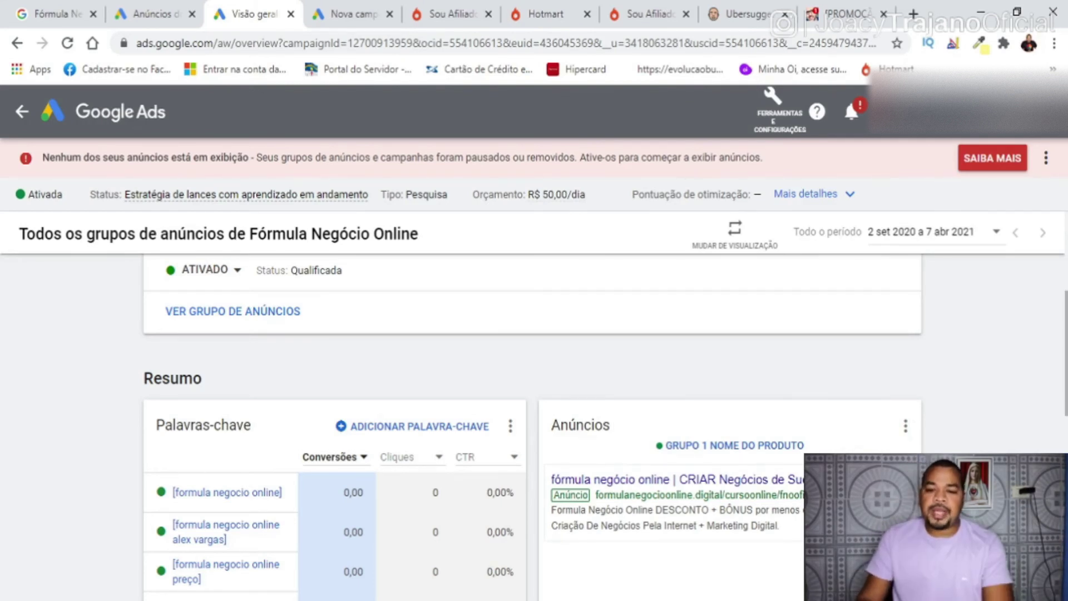
pyautogui.click(782, 120)
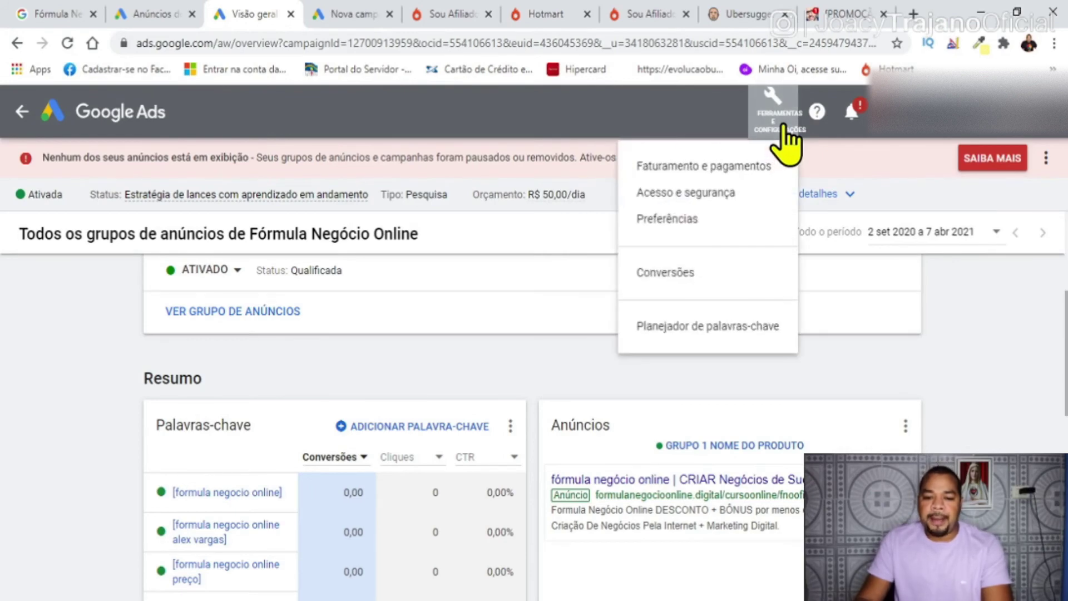
pyautogui.click(665, 277)
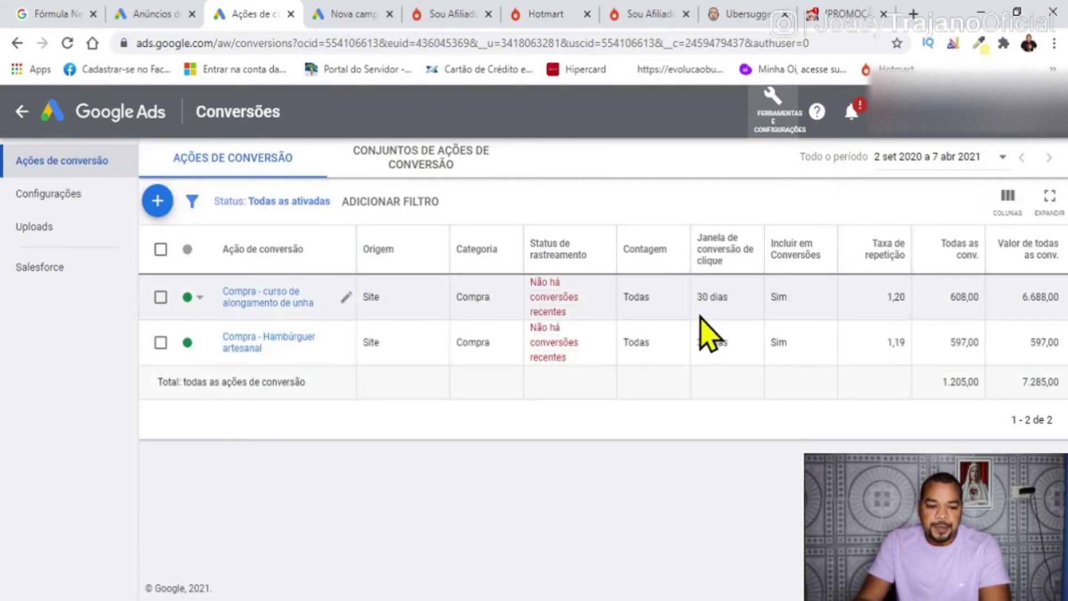
pyautogui.click(156, 201)
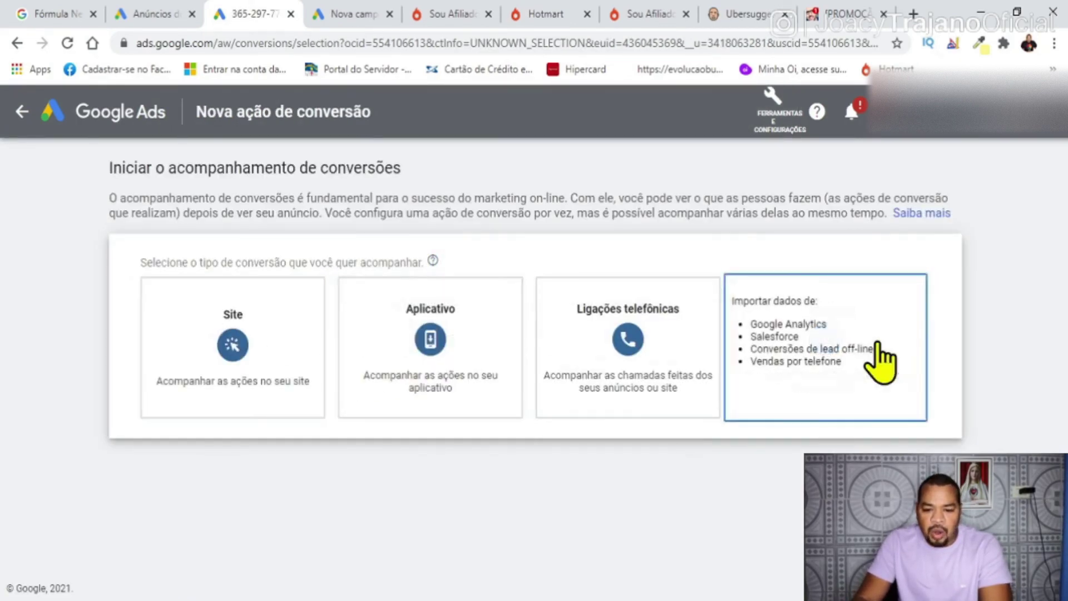
pyautogui.click(262, 388)
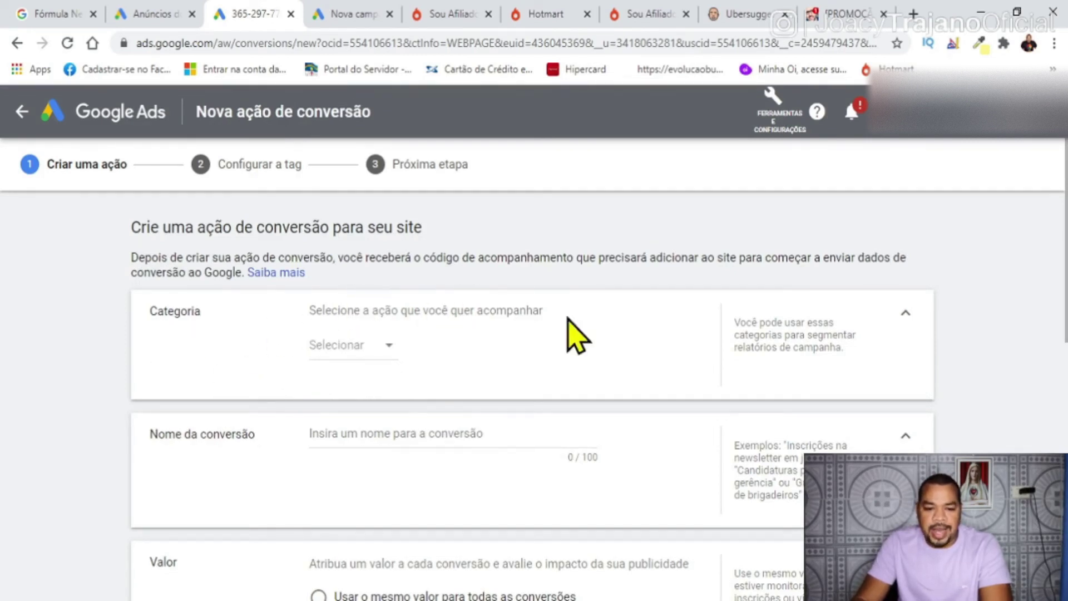
# - Set the conversion action's category to Compra and name it "Compra fno"
pyautogui.click(369, 356)
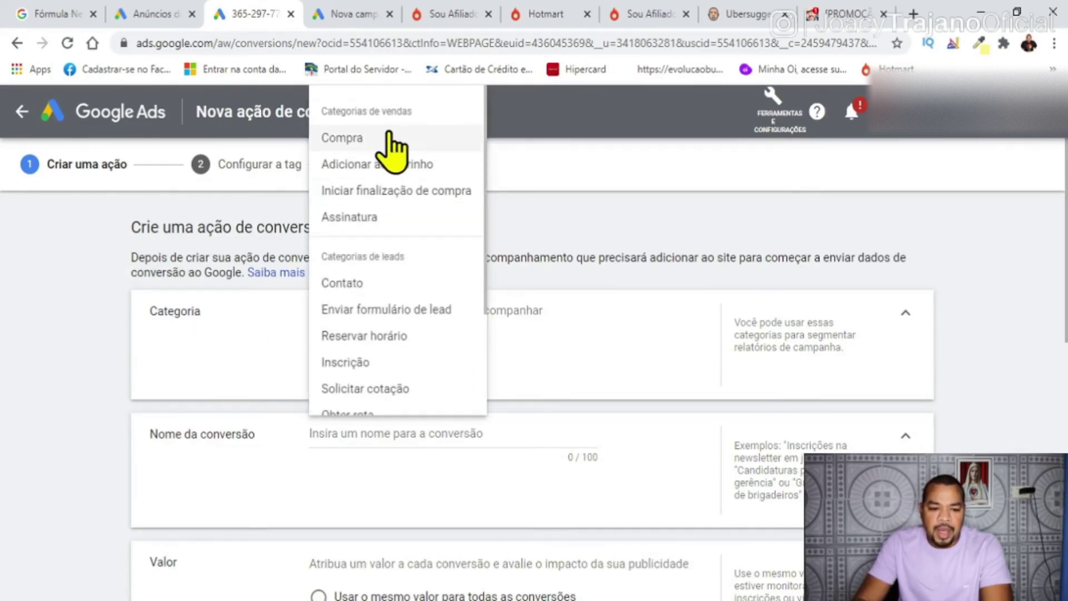
pyautogui.click(402, 146)
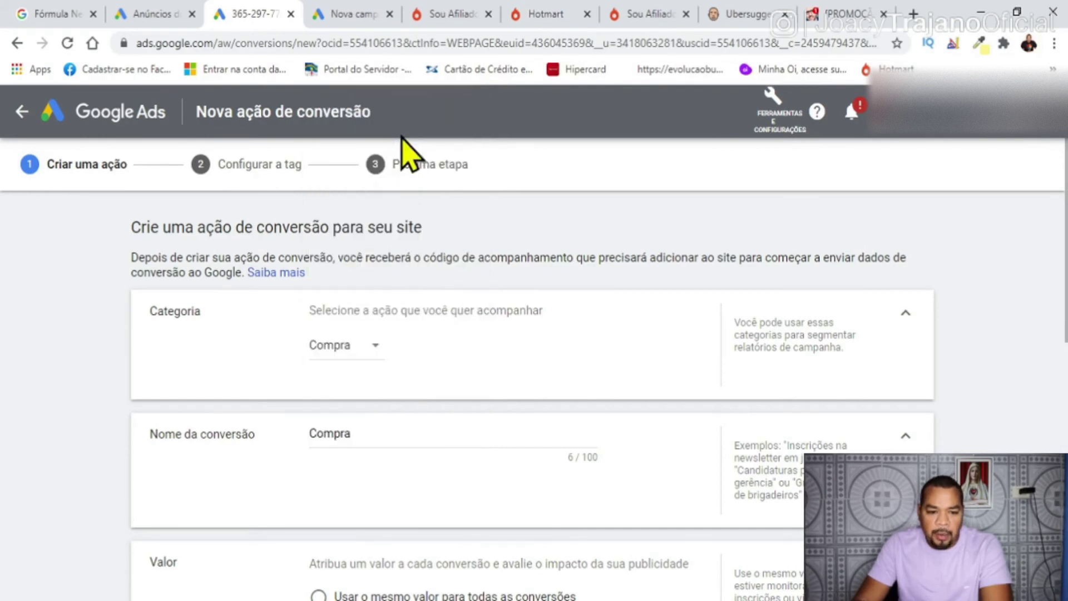
pyautogui.scroll(-1, 557, 389)
pyautogui.click(401, 350)
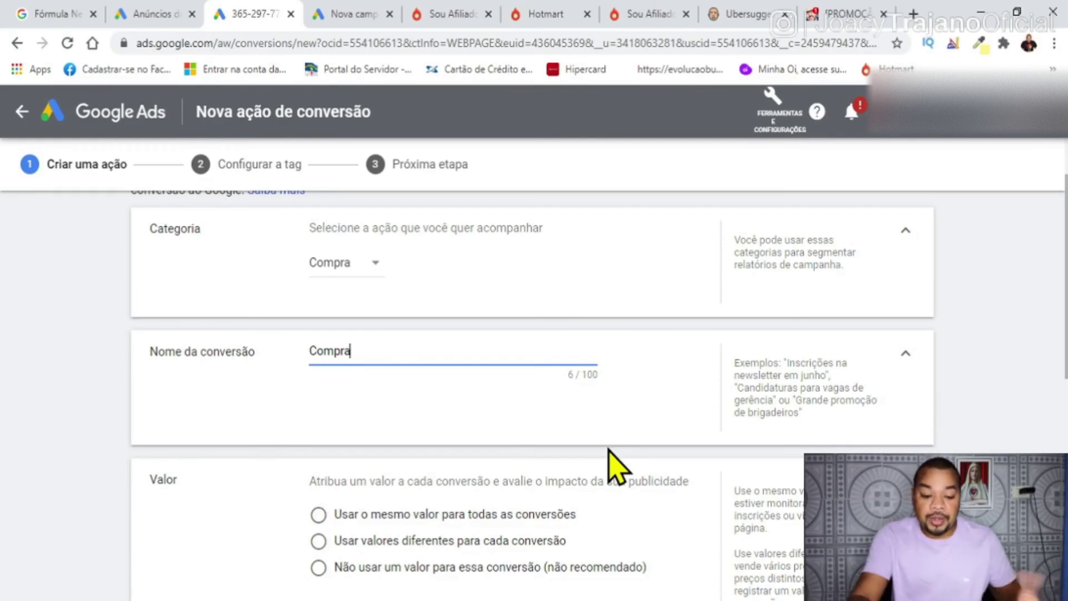
pyautogui.write('fno')
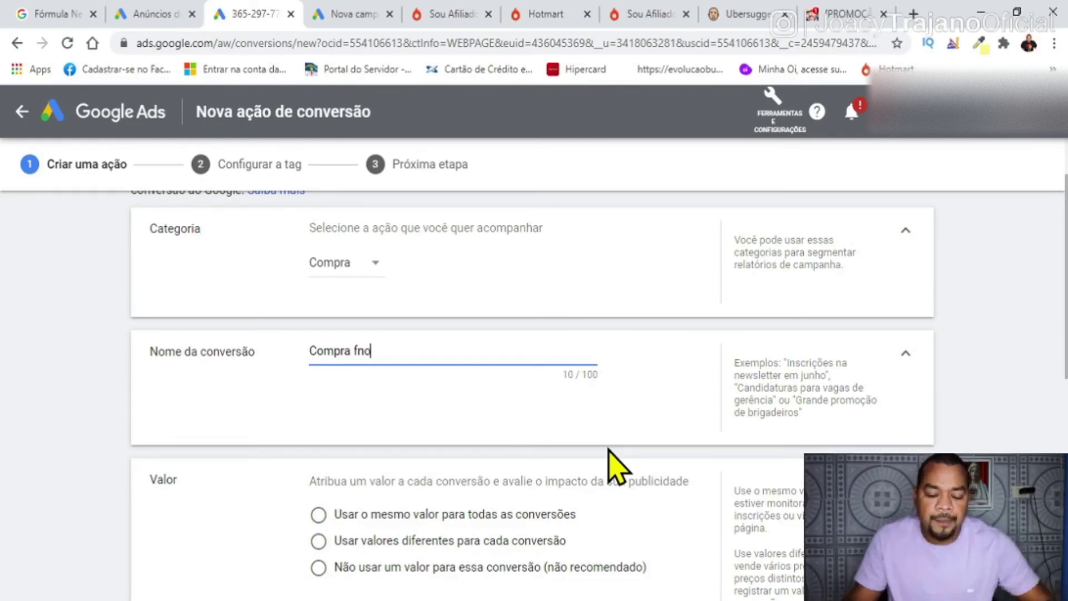
# - Assign the same value of R$ 270 to all conversions, keep the count set to Todas, and create the conversion action
pyautogui.scroll(-1, 615, 465)
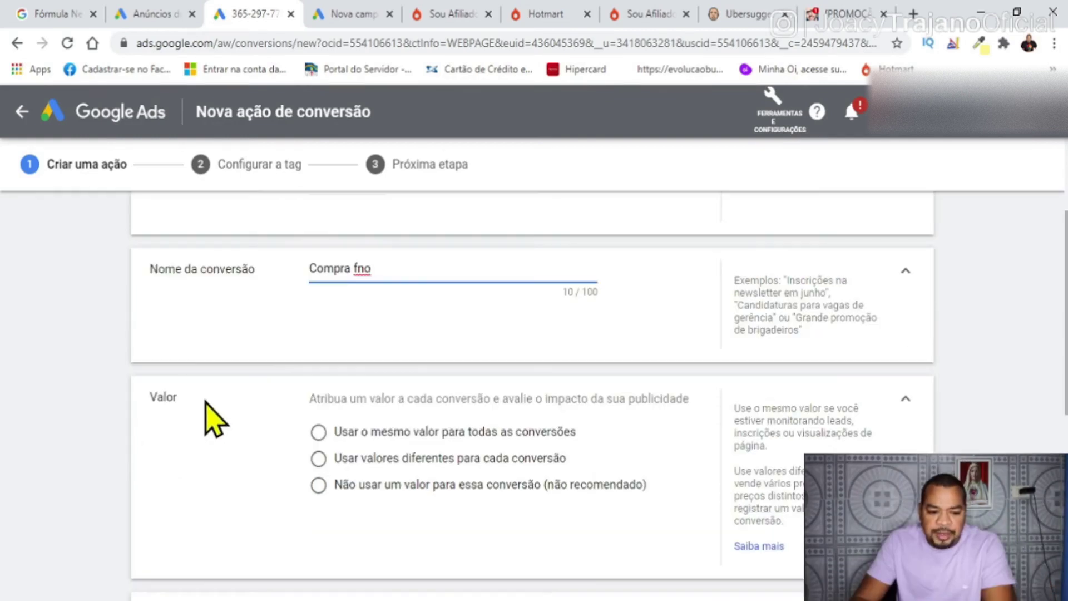
pyautogui.click(319, 432)
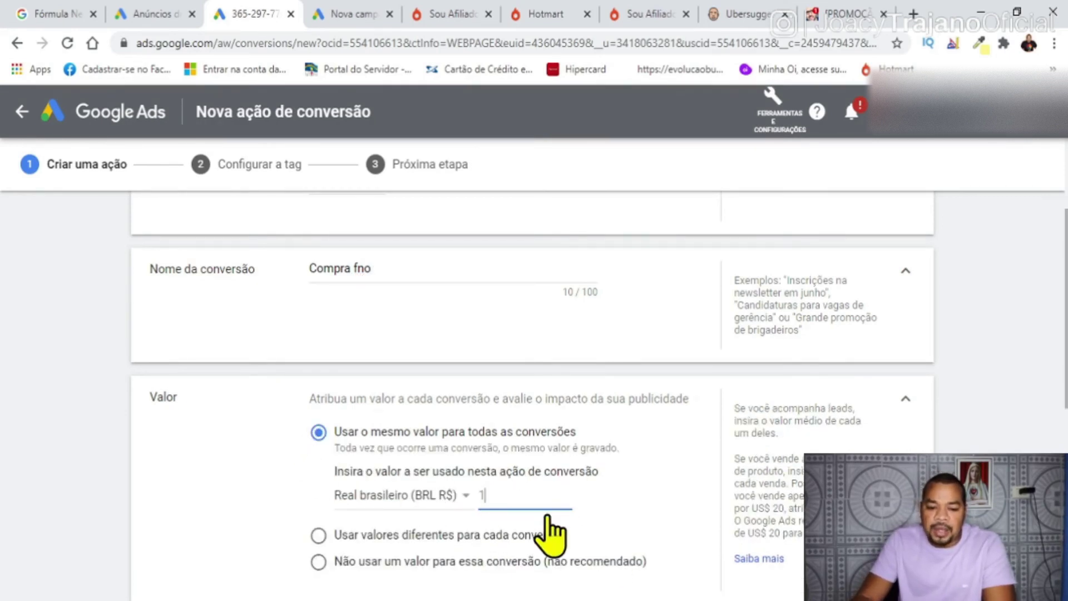
pyautogui.press('BackSpace')
pyautogui.write('270')
pyautogui.scroll(-3, 501, 445)
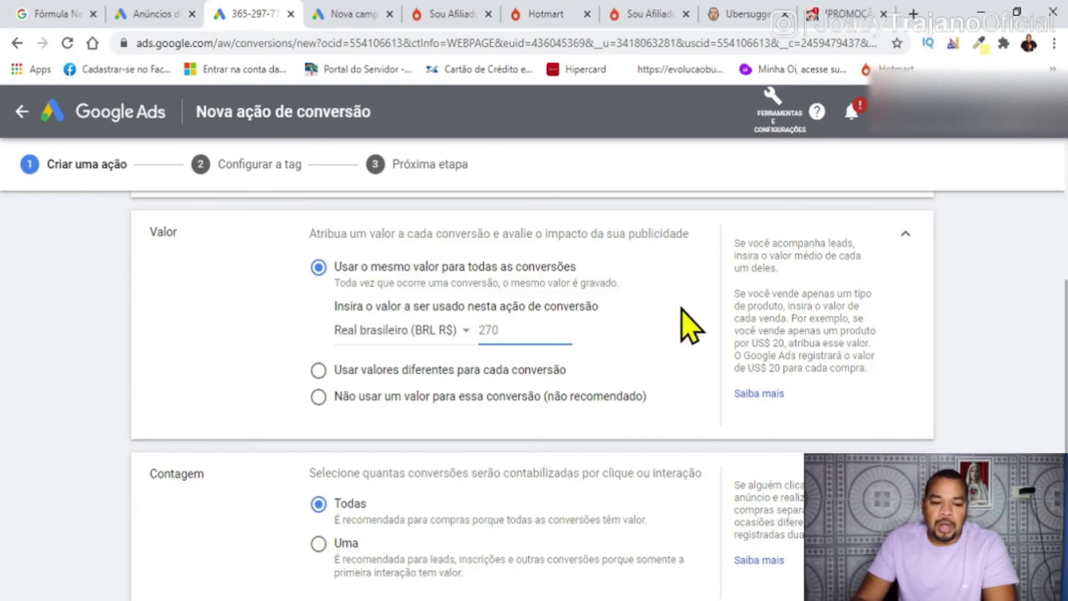
pyautogui.scroll(-3, 690, 325)
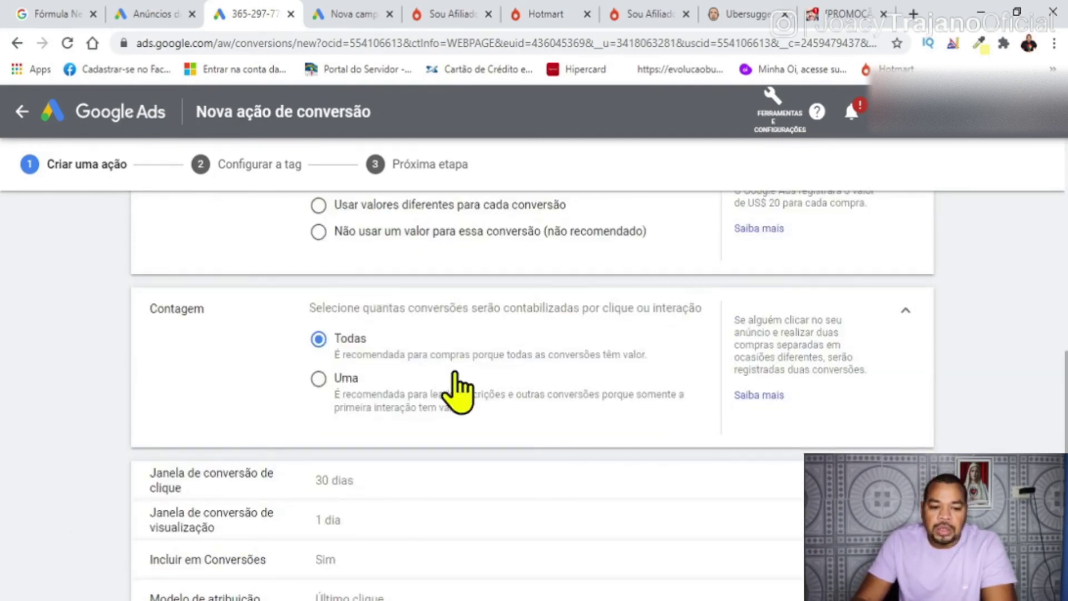
pyautogui.scroll(-2, 603, 351)
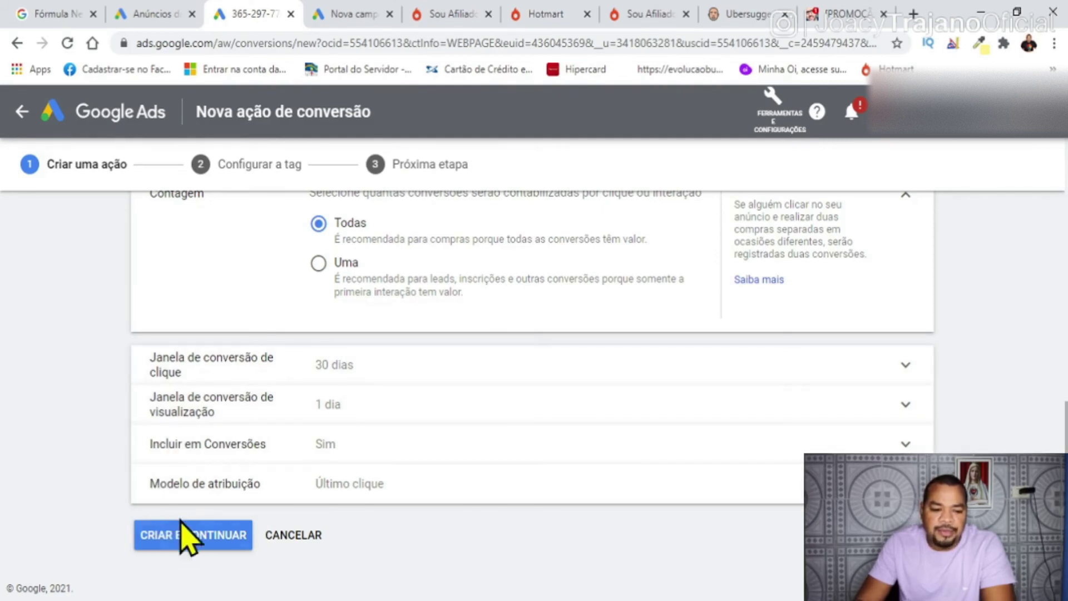
pyautogui.click(192, 537)
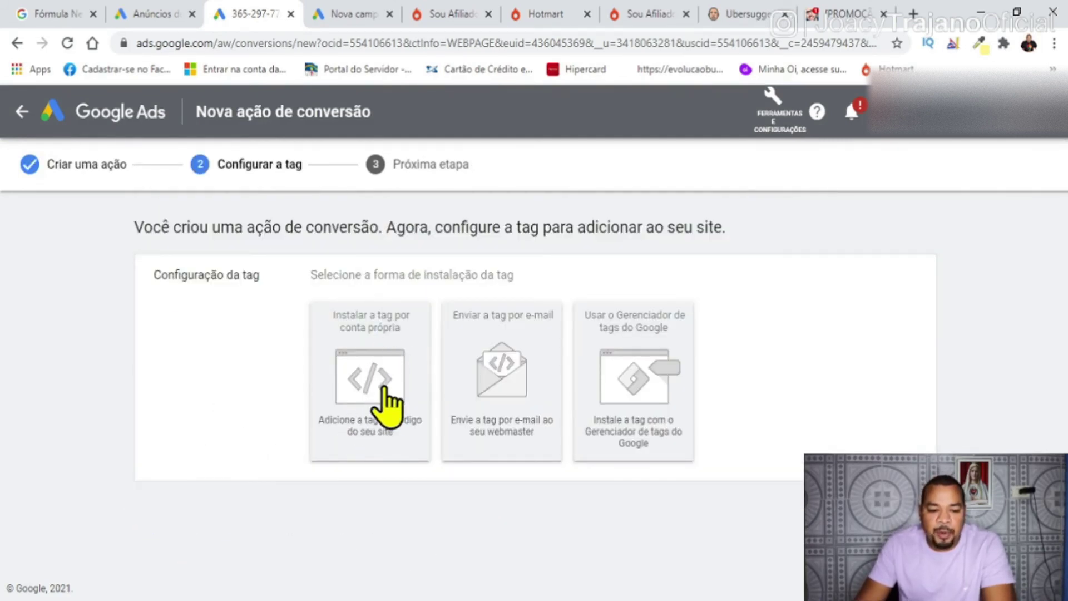
# - Choose to install the tag yourself, copy the global site tag code, and paste it into a new Google Docs document
pyautogui.click(389, 409)
pyautogui.scroll(-4, 821, 421)
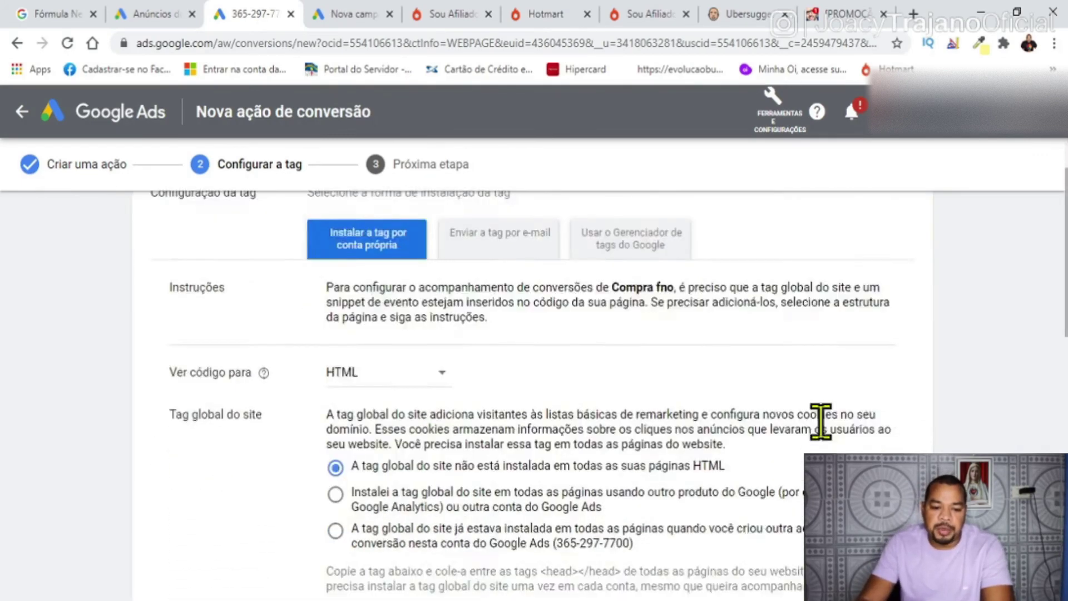
pyautogui.scroll(-2, 821, 421)
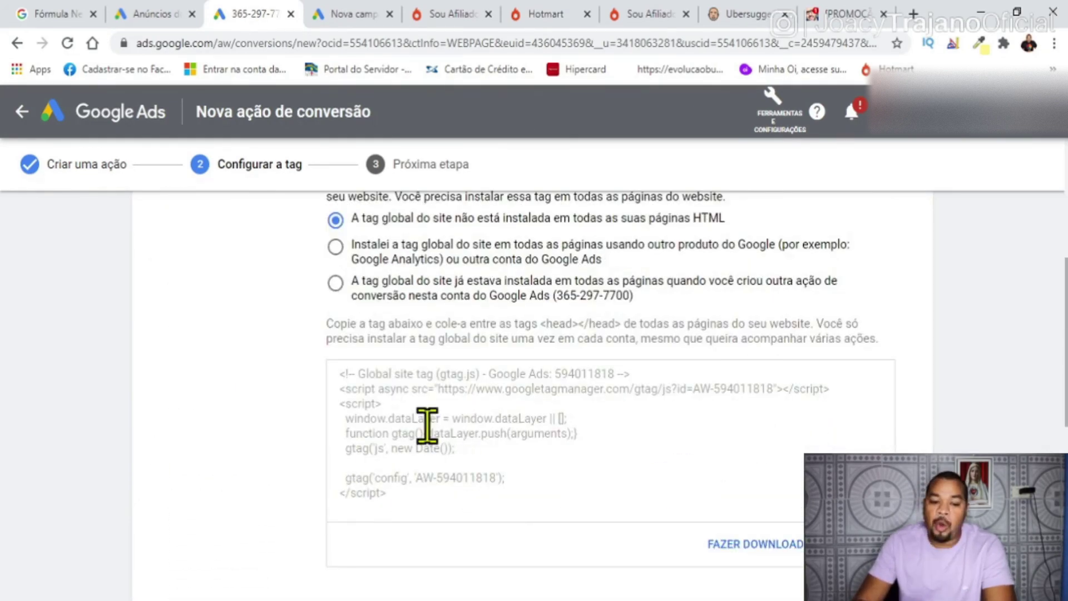
pyautogui.click(395, 432)
pyautogui.hotkey('ctrl', 'c')
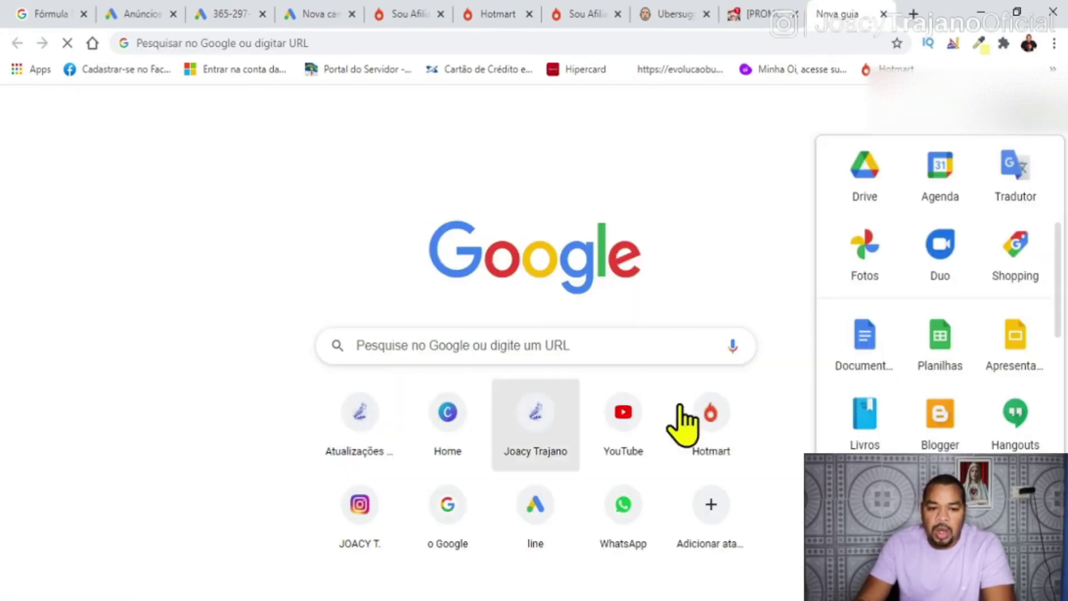
pyautogui.click(849, 356)
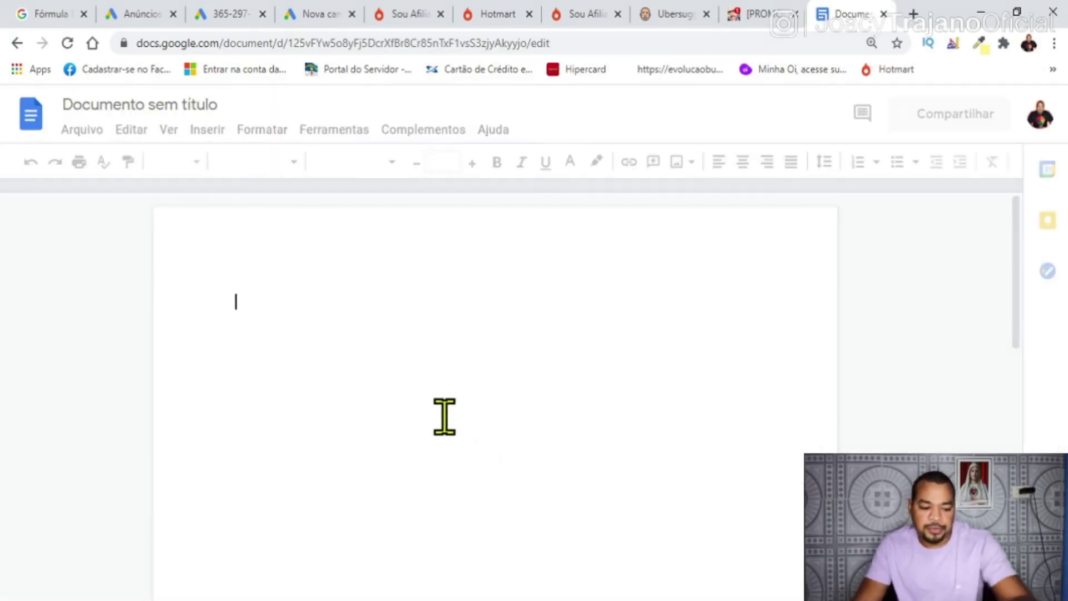
pyautogui.hotkey('ctrl', 'v')
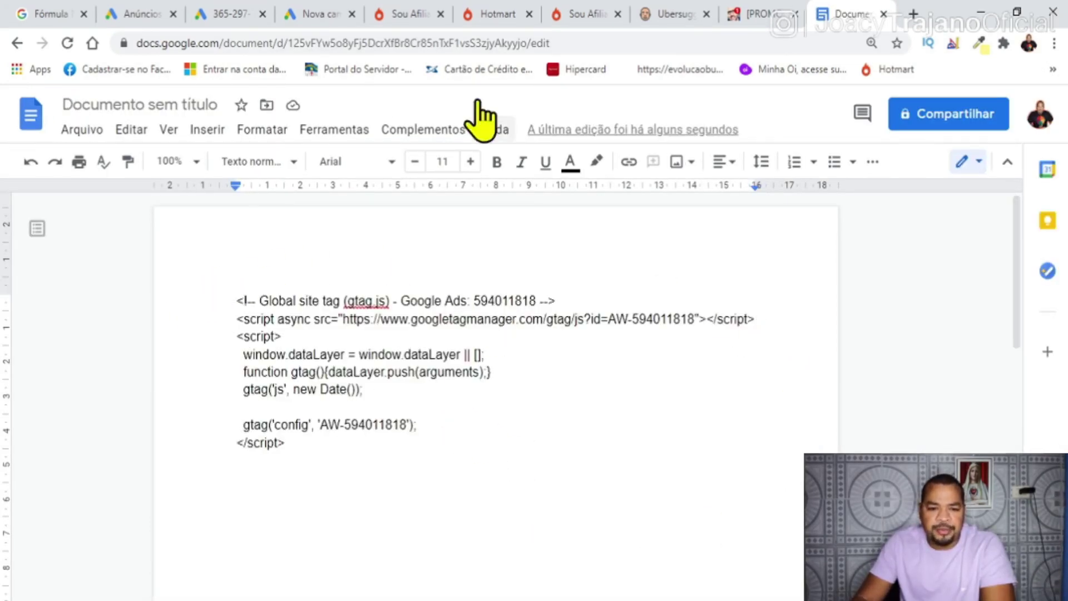
# - Switch to Hotmart and open the Pixel de rastreamento tool
pyautogui.click(497, 14)
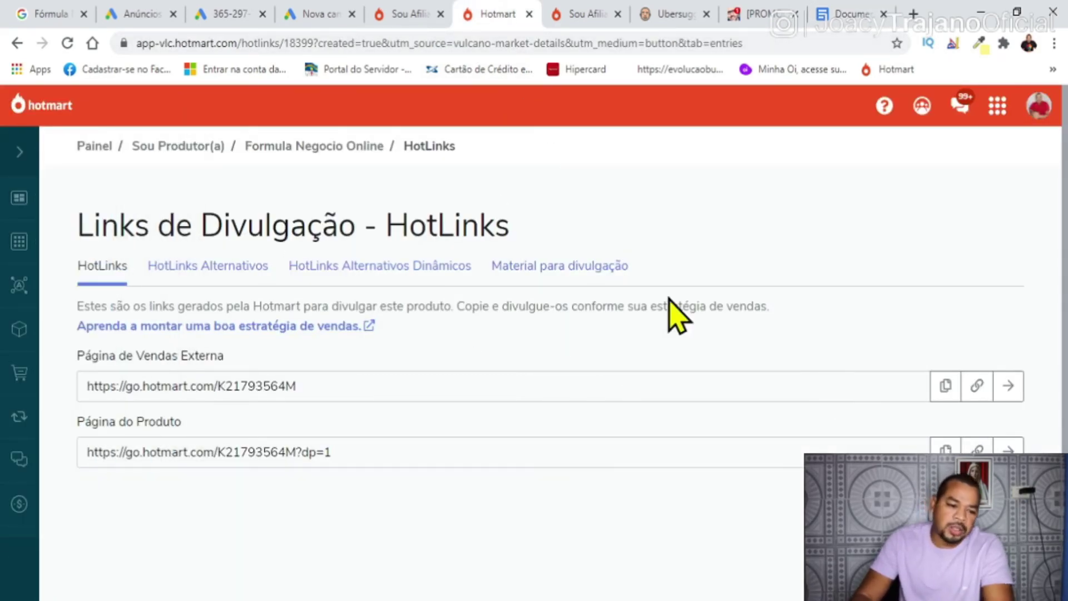
pyautogui.moveTo(20, 163)
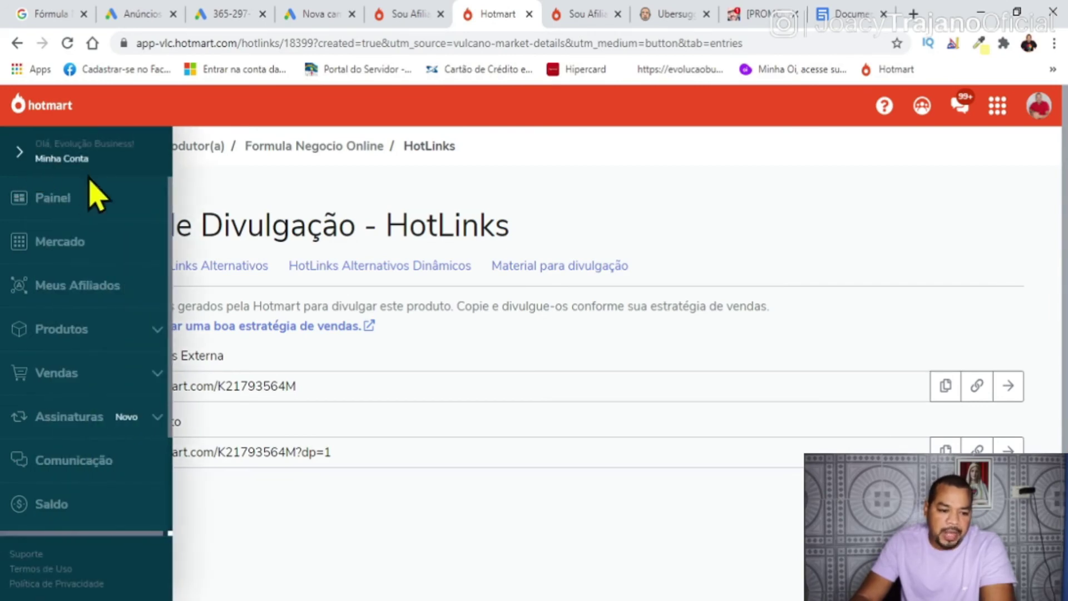
pyautogui.scroll(-3, 67, 434)
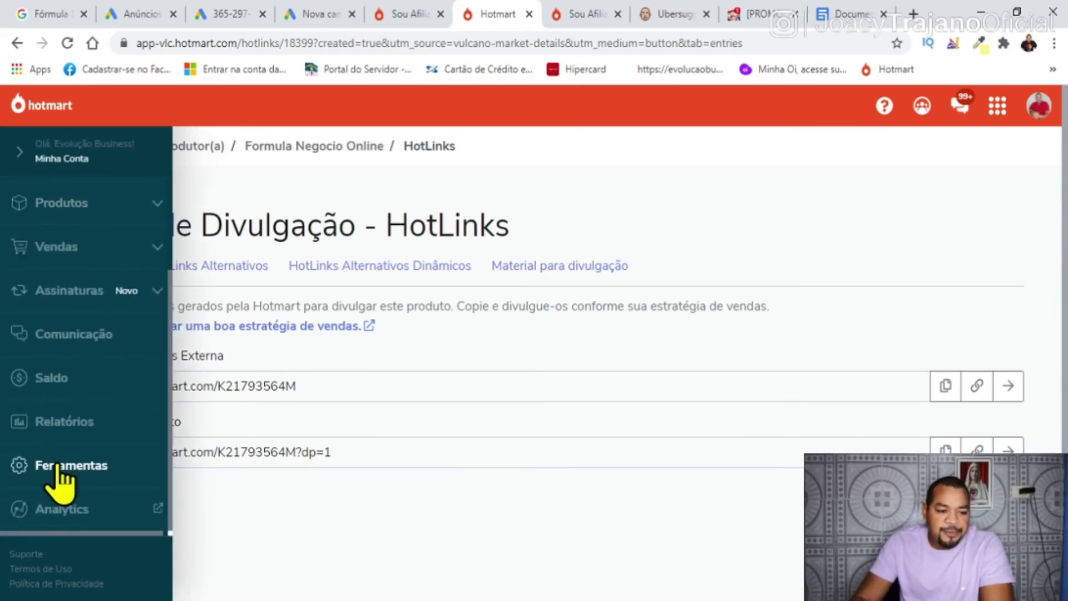
pyautogui.click(60, 477)
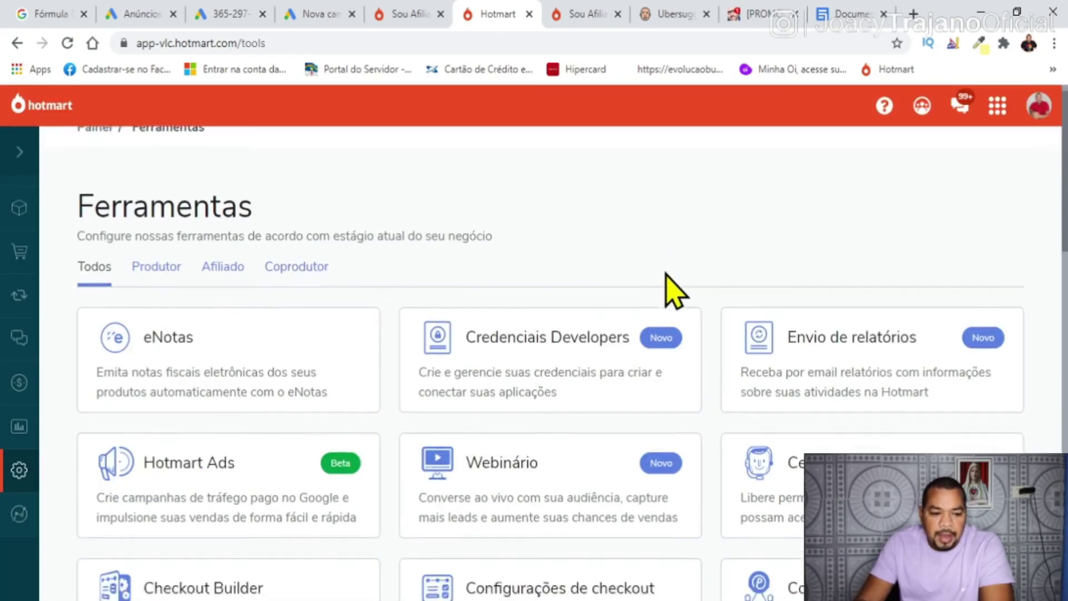
pyautogui.scroll(-10, 667, 288)
pyautogui.click(569, 296)
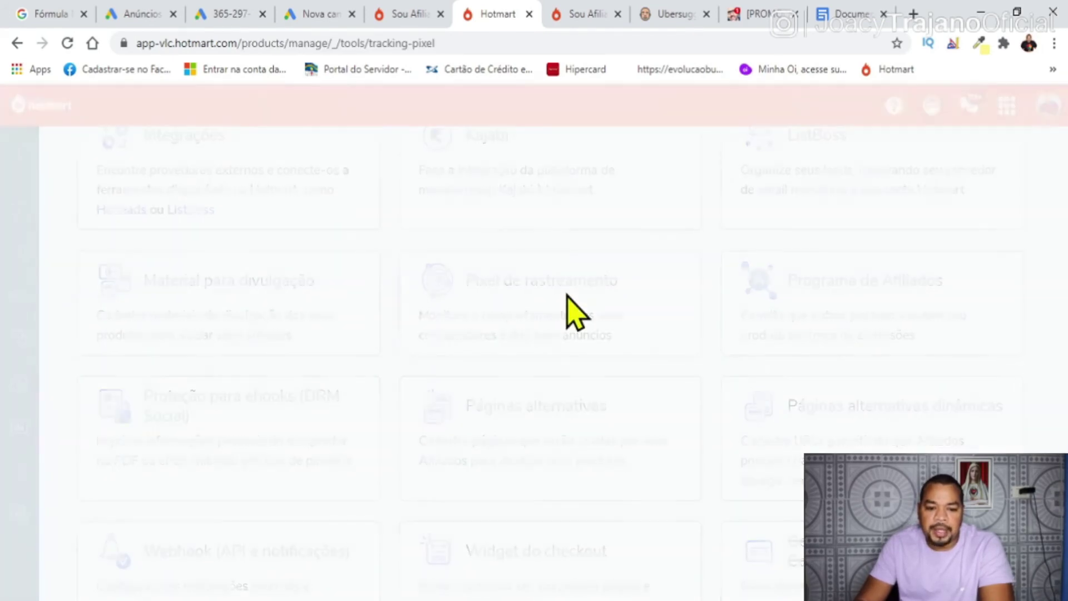
# - Select Formula Negocio Online as the product for the tracking pixel and continue to its pixel settings
pyautogui.click(694, 200)
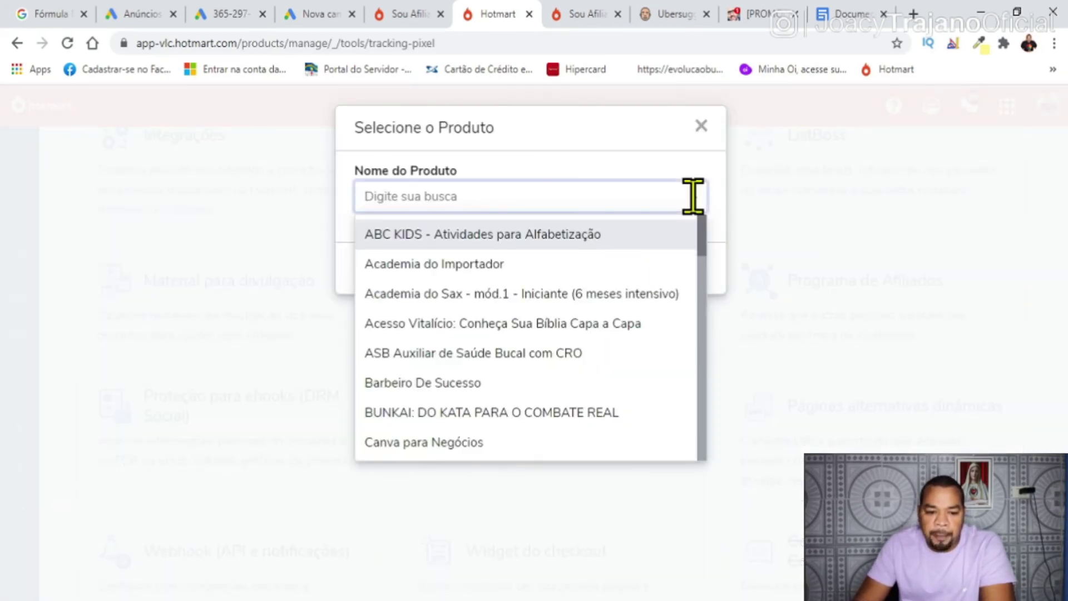
pyautogui.scroll(-7, 644, 298)
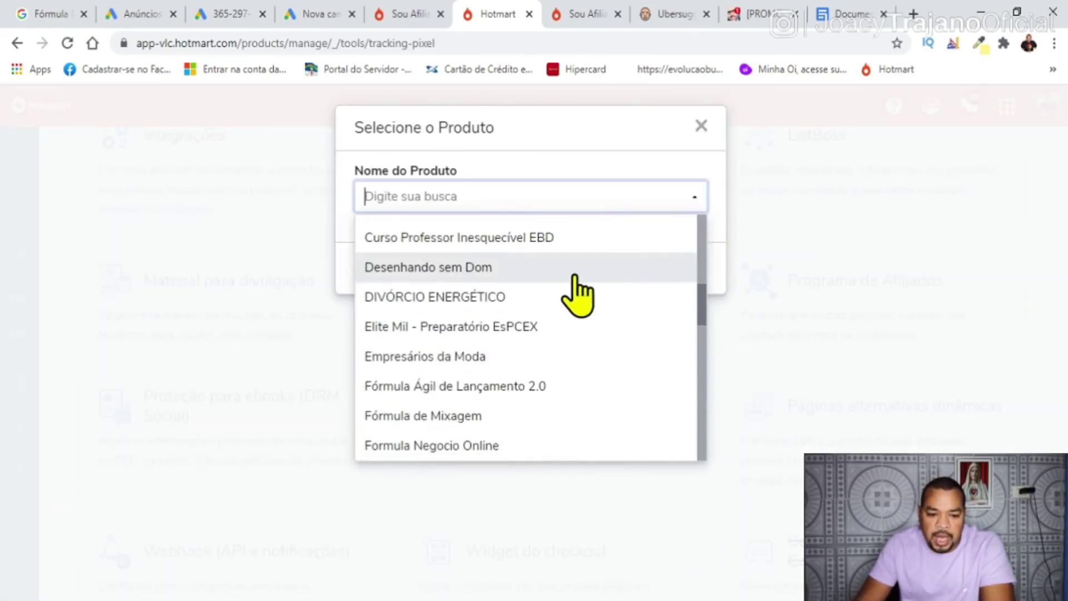
pyautogui.scroll(-2, 606, 289)
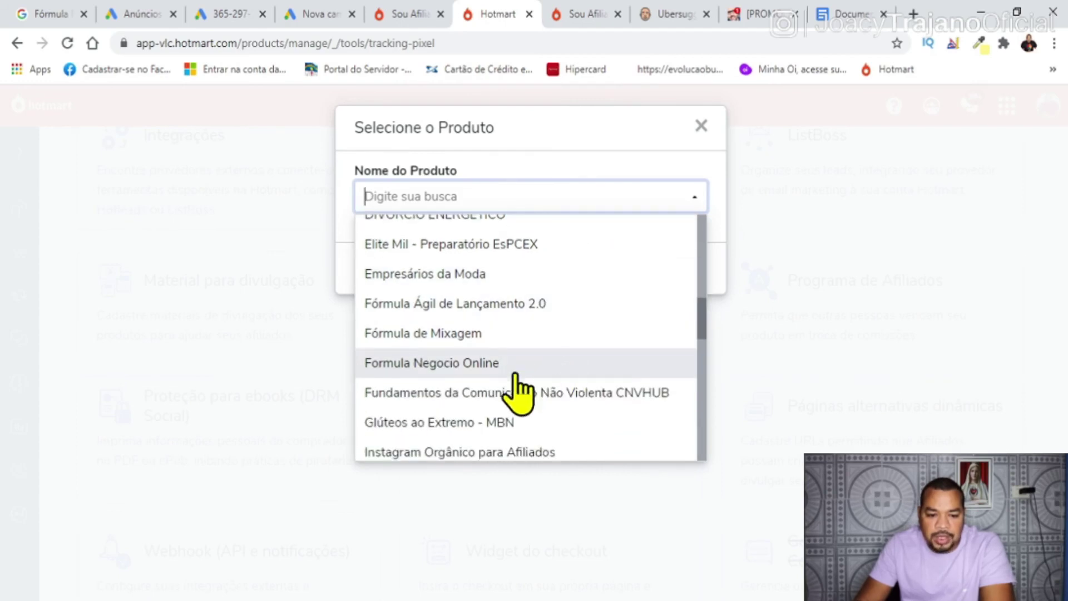
pyautogui.click(440, 367)
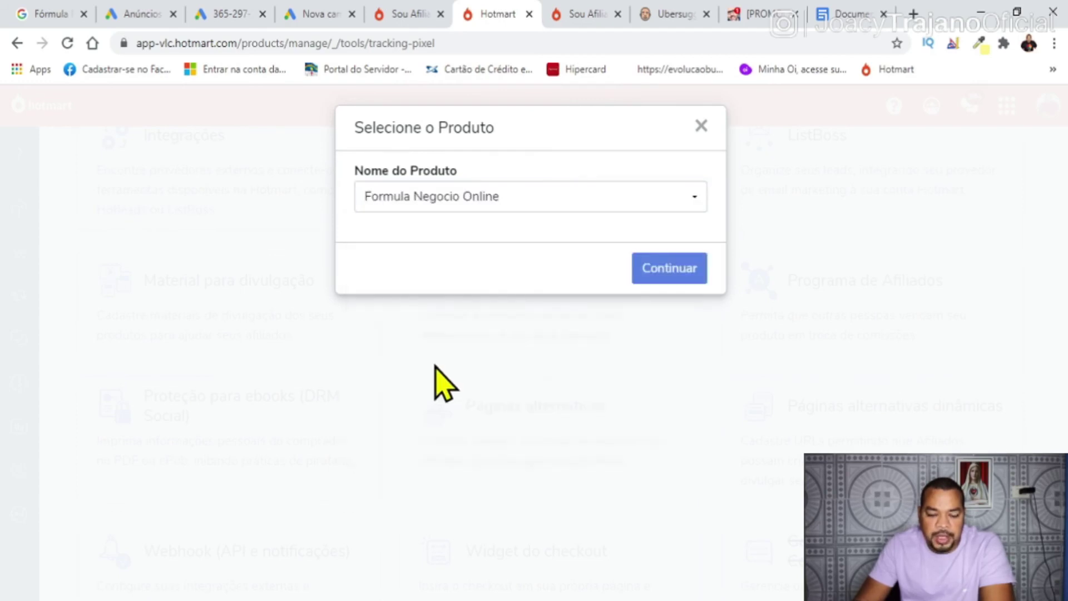
pyautogui.click(668, 269)
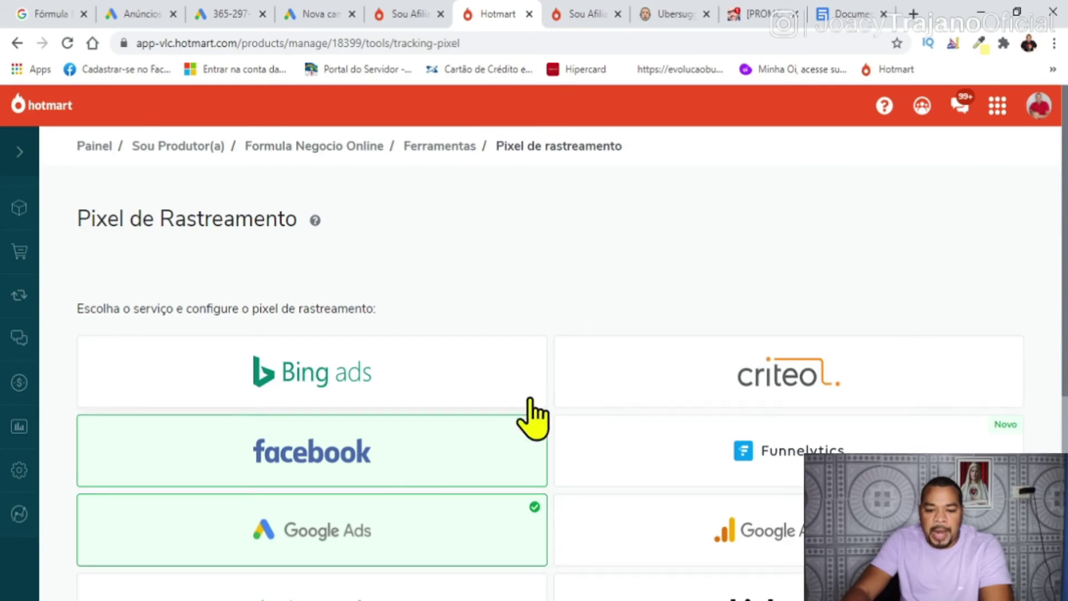
# - Open the Google Ads pixels configured for the product and start adding a new pixel
pyautogui.scroll(-2, 794, 310)
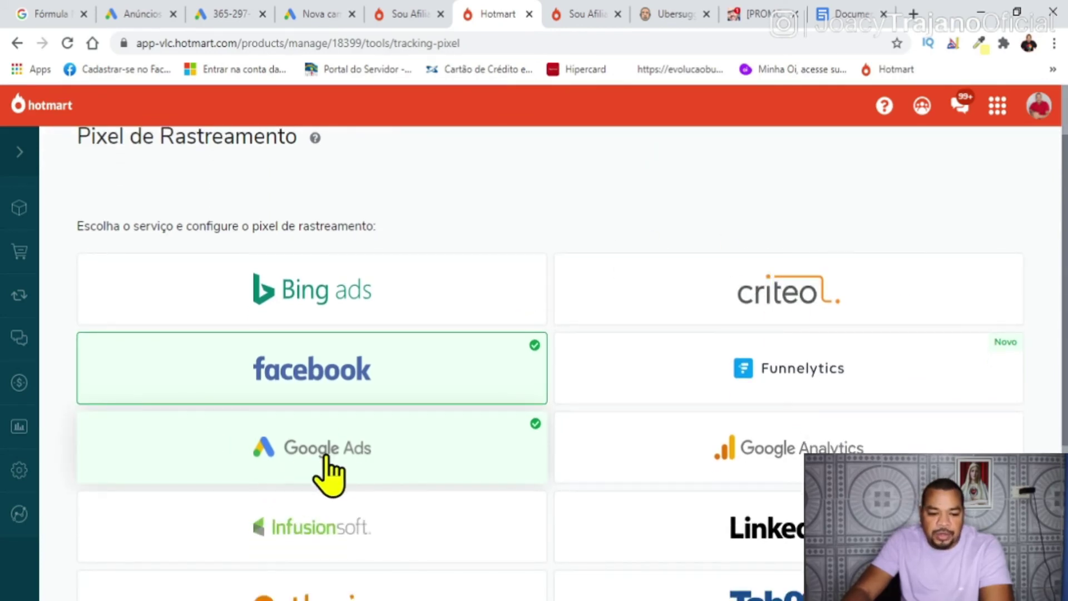
pyautogui.click(327, 458)
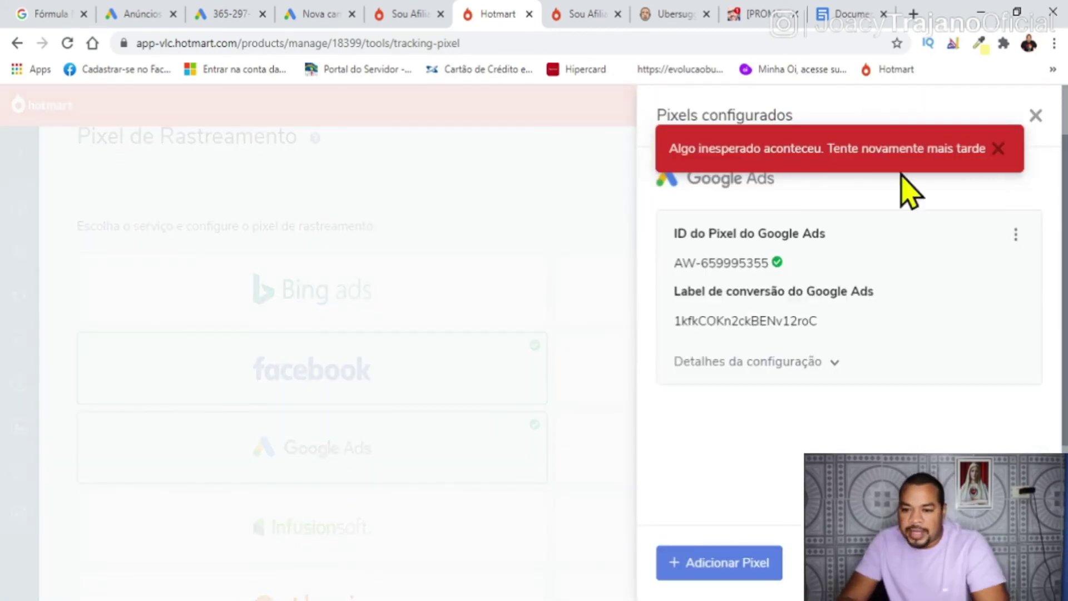
pyautogui.click(727, 565)
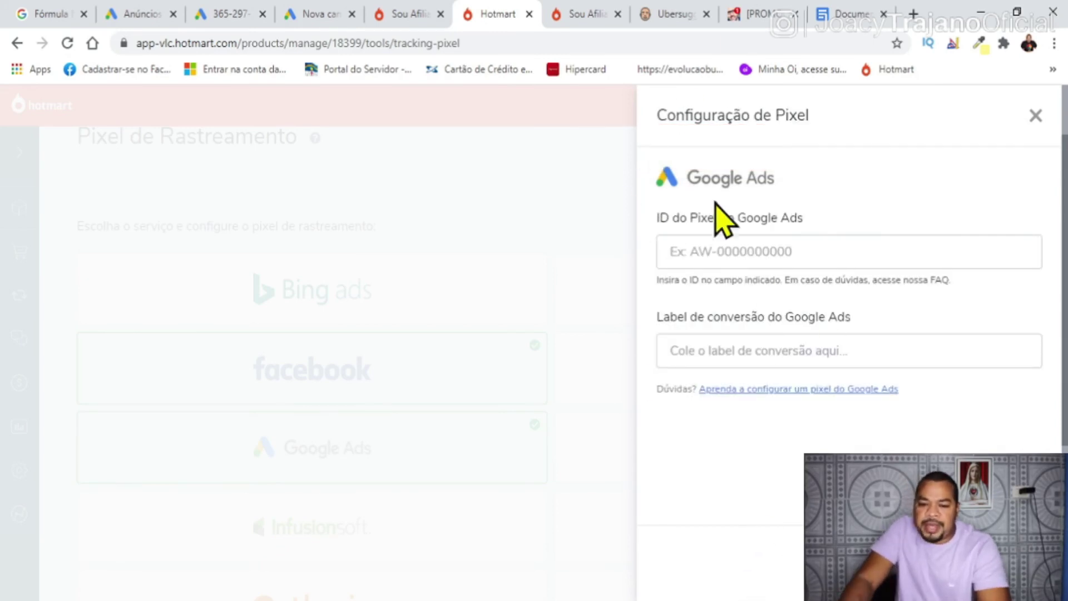
# - Copy the AW pixel ID from the global site tag's config line in the document into Hotmart's Google Ads pixel ID field
pyautogui.click(837, 15)
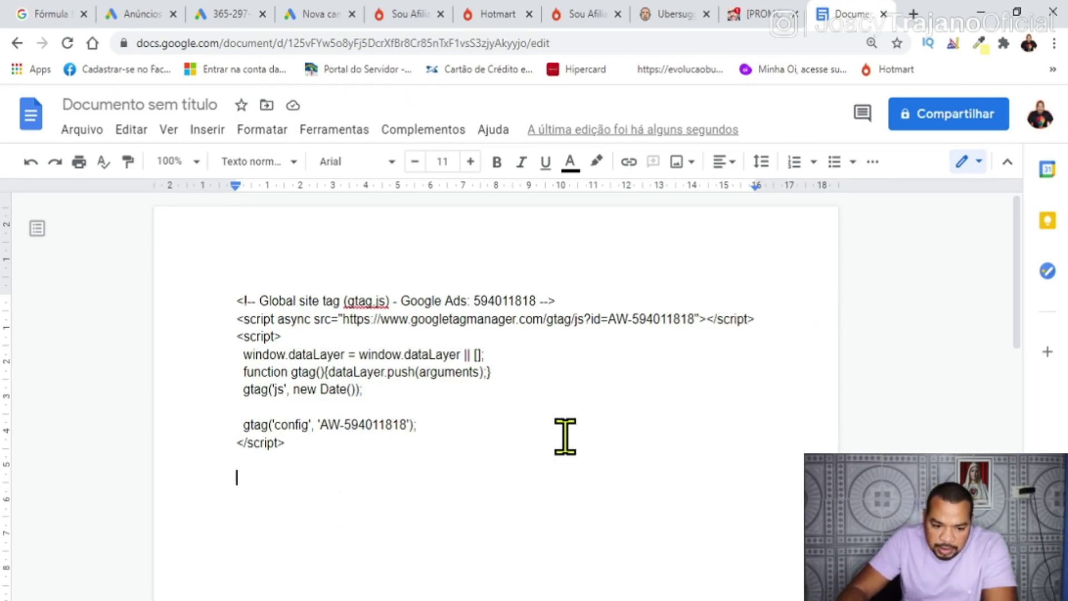
pyautogui.moveTo(320, 426); pyautogui.dragTo(341, 426)
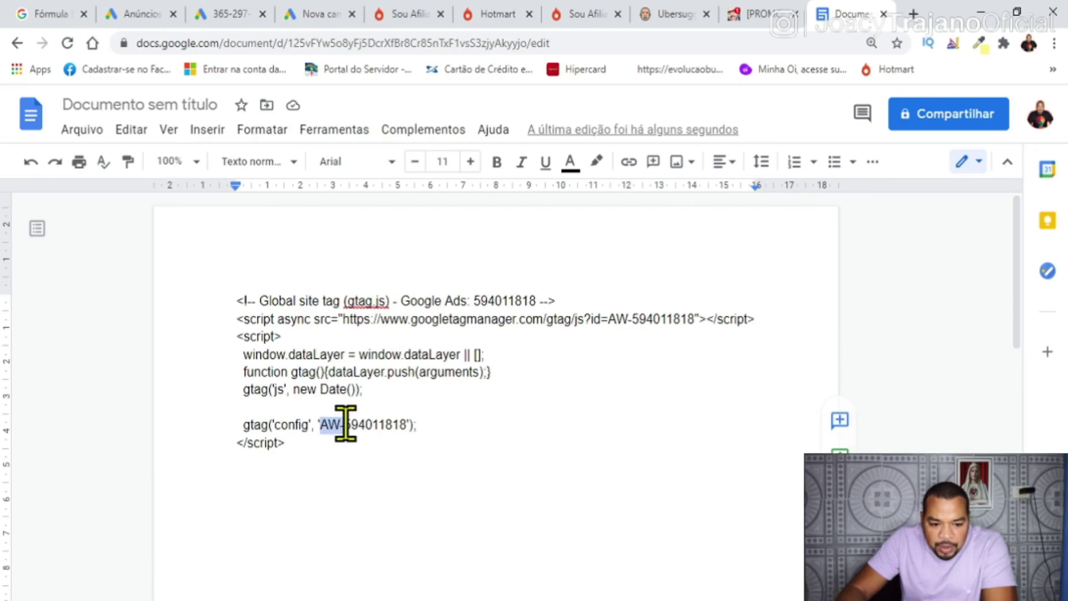
pyautogui.click(376, 467)
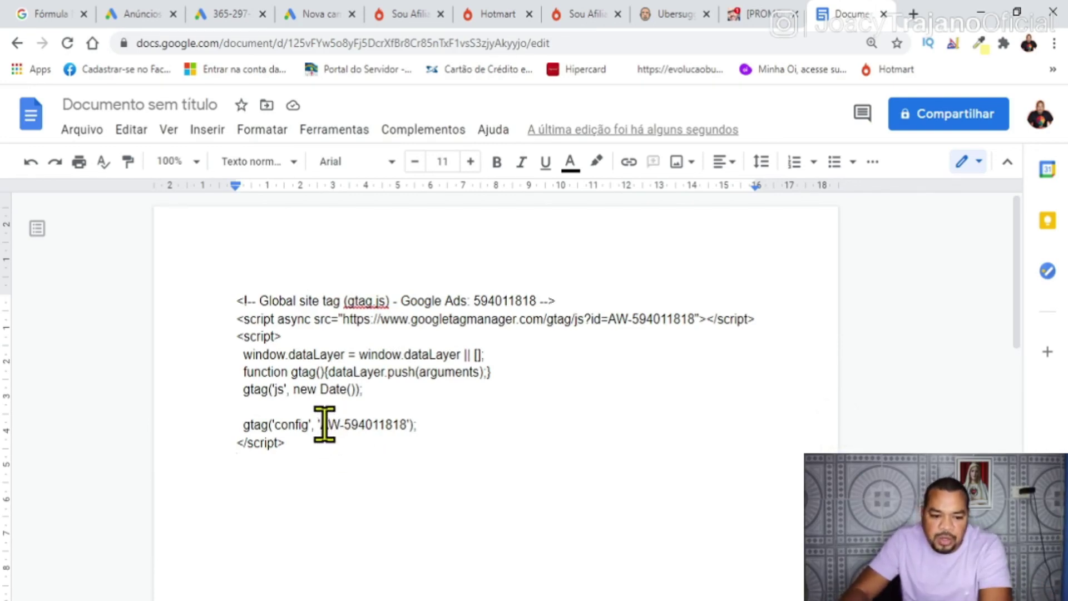
pyautogui.moveTo(324, 424); pyautogui.dragTo(402, 424)
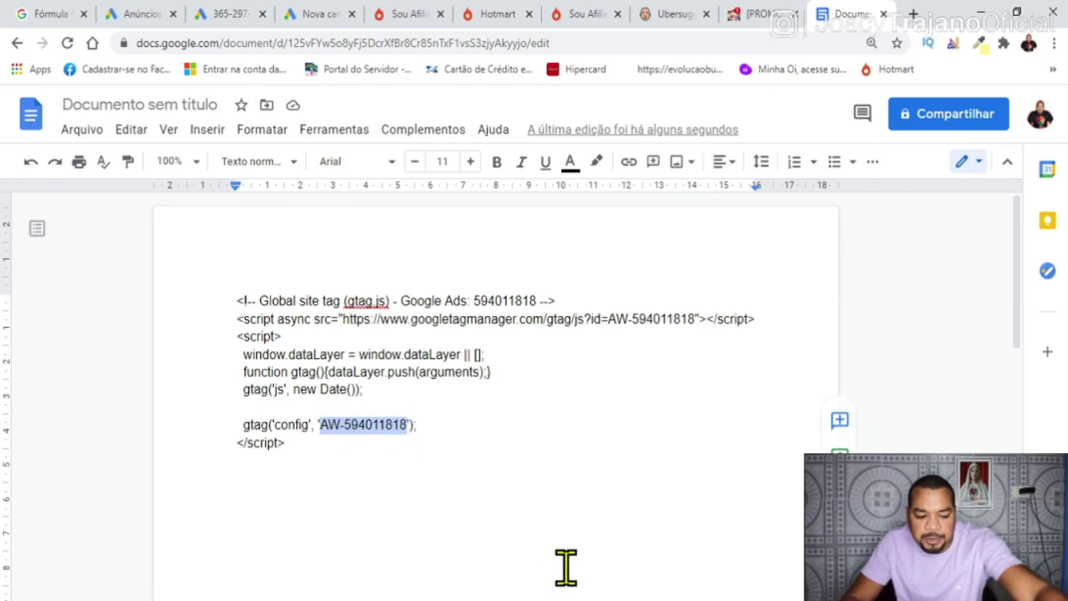
pyautogui.click(490, 14)
pyautogui.click(708, 254)
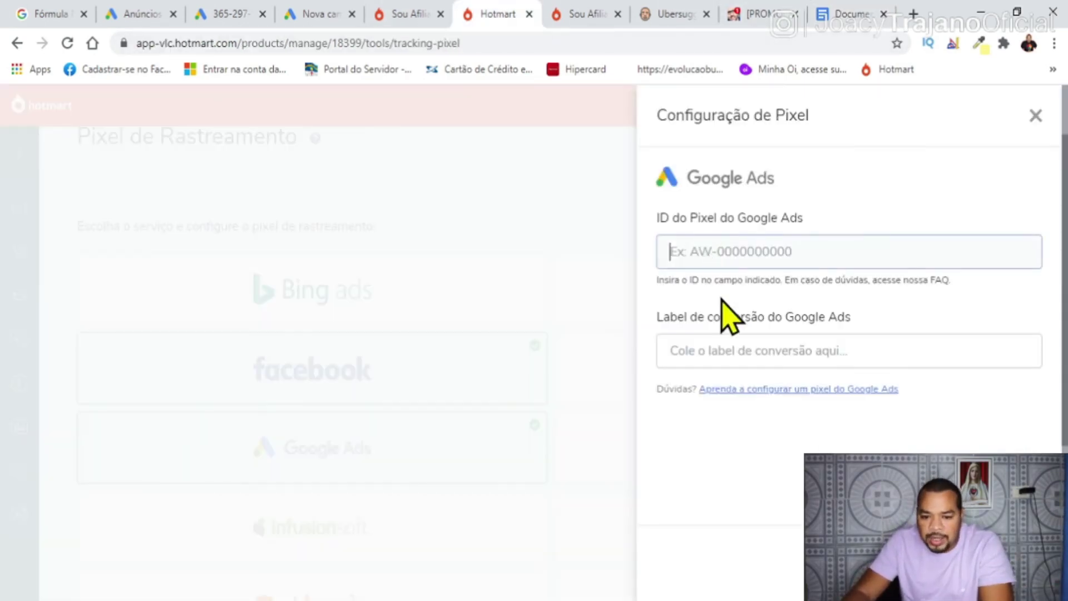
pyautogui.write('AW-594011818')
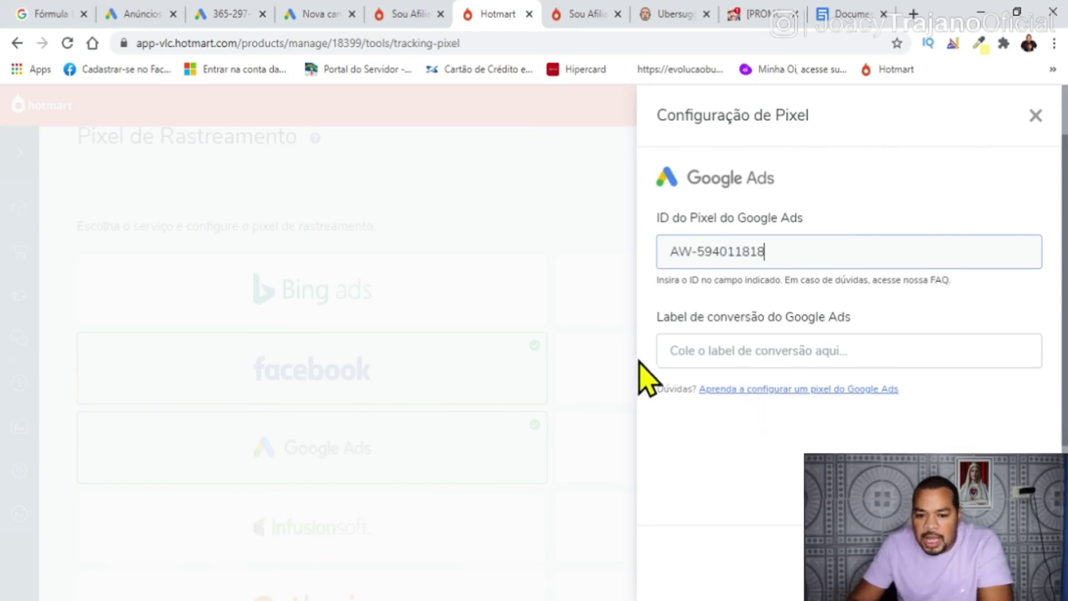
pyautogui.click(785, 352)
# - Copy the page-load event snippet for Compra fno from Google Ads and paste it below the global site tag in the document
pyautogui.click(229, 13)
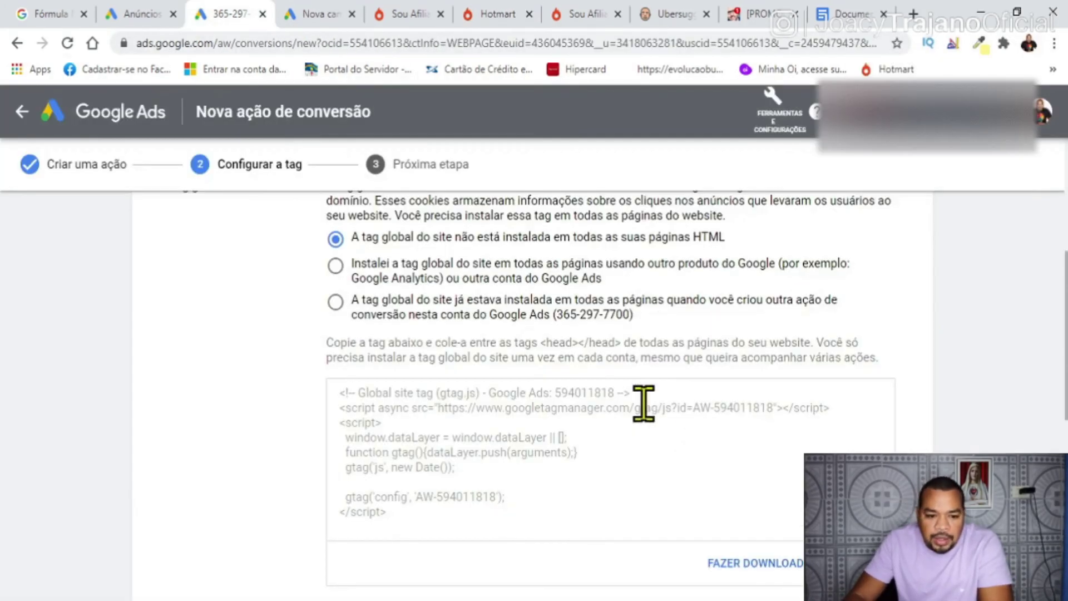
pyautogui.scroll(5, 667, 398)
pyautogui.scroll(-10, 693, 492)
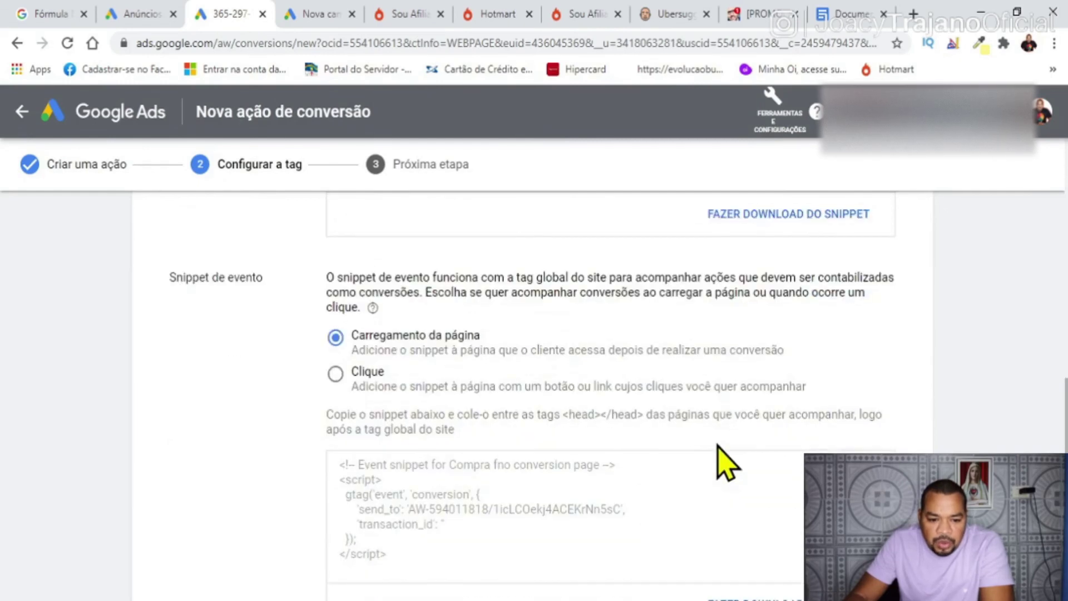
pyautogui.scroll(-1, 668, 423)
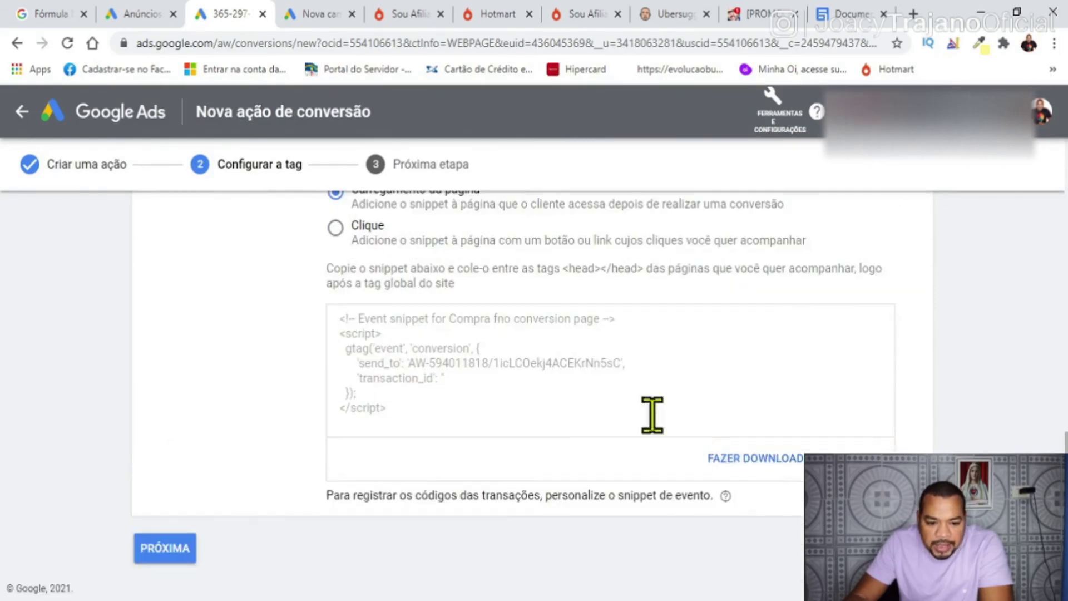
pyautogui.click(353, 369)
pyautogui.hotkey('ctrl', 'c')
pyautogui.click(834, 14)
pyautogui.click(512, 460)
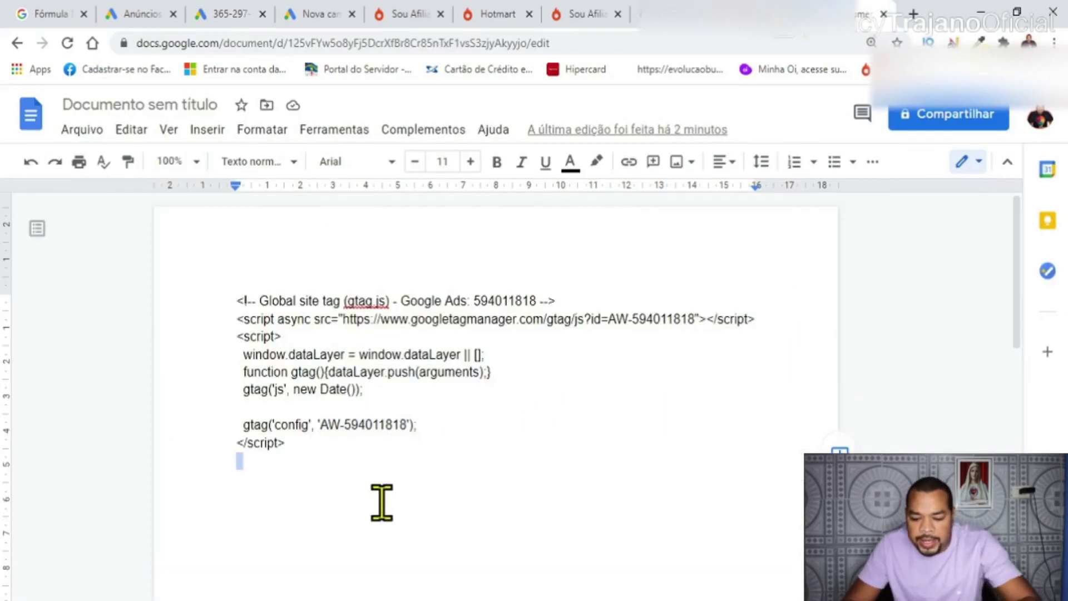
pyautogui.press('Return')
pyautogui.press('Return')
pyautogui.press('Return')
pyautogui.hotkey('ctrl', 'v')
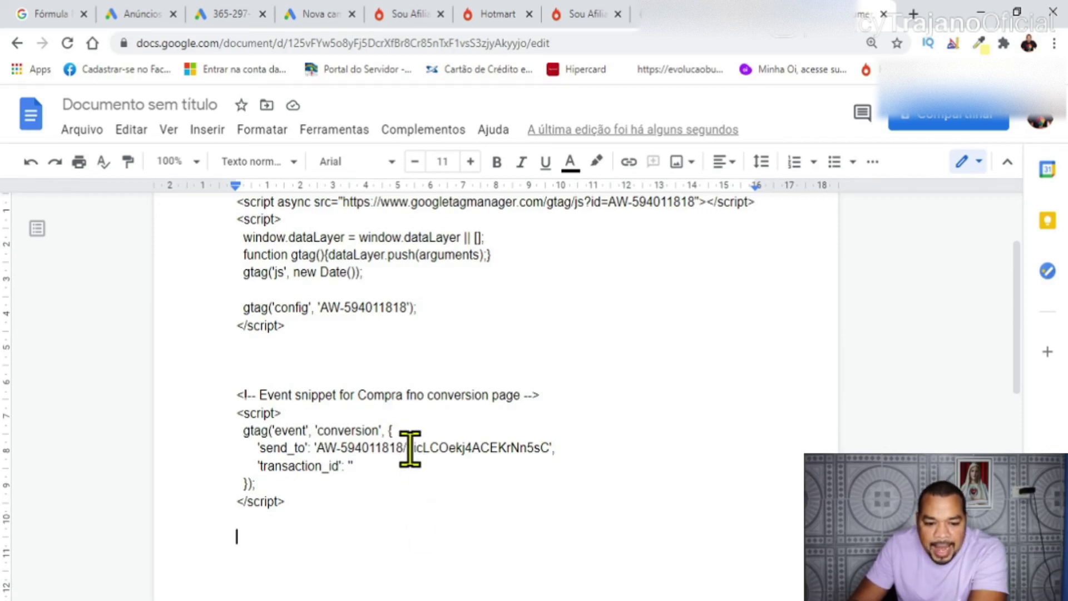
# - Copy the conversion label after the slash in the event snippet's send_to line into Hotmart's Google Ads conversion label field
pyautogui.moveTo(409, 448); pyautogui.dragTo(505, 449)
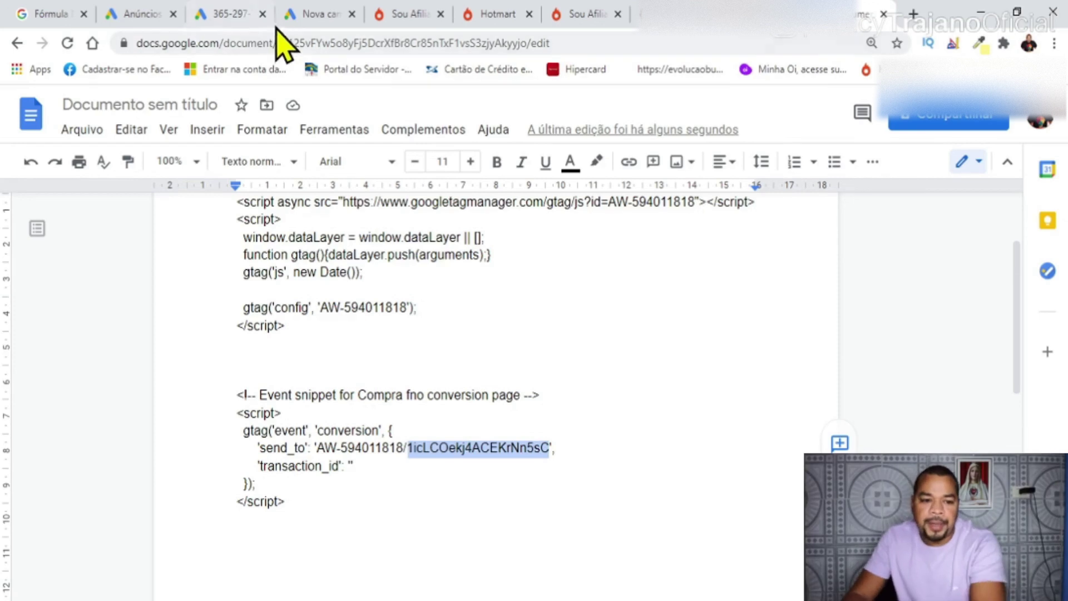
pyautogui.click(478, 16)
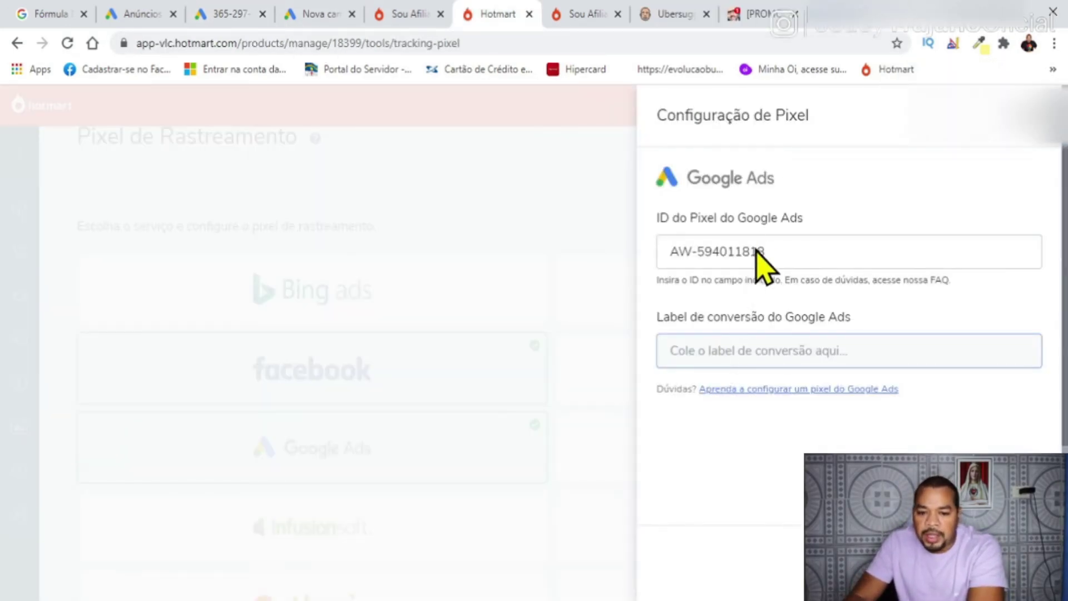
pyautogui.write('1icLCOekj4ACEKrNn5sC')
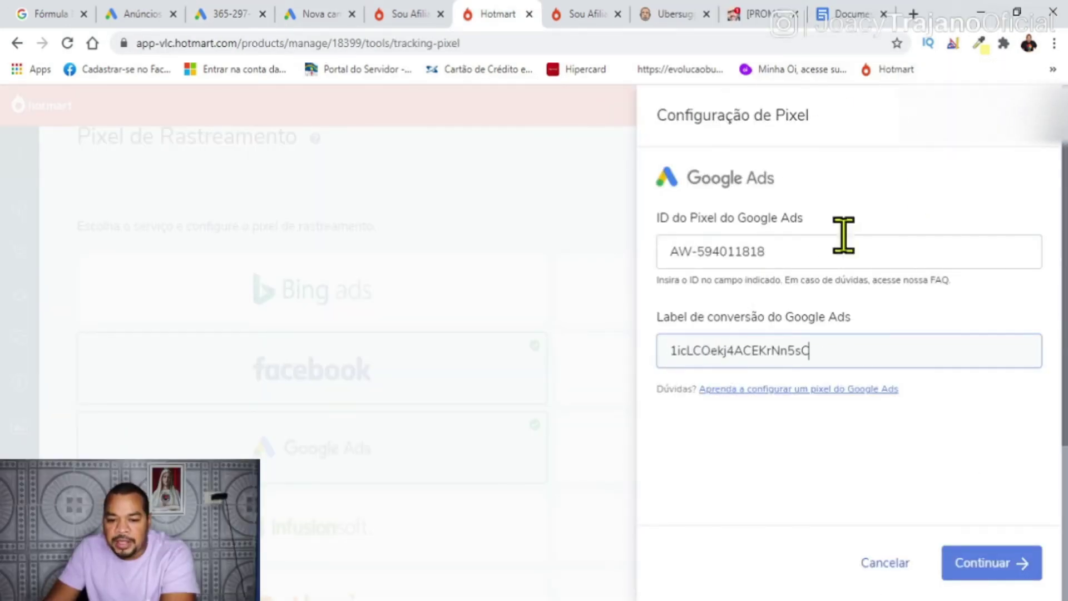
# - Finish adding the Google Ads pixel with checkout visits and sales conversion events selected, and close the pixel configuration
pyautogui.click(984, 567)
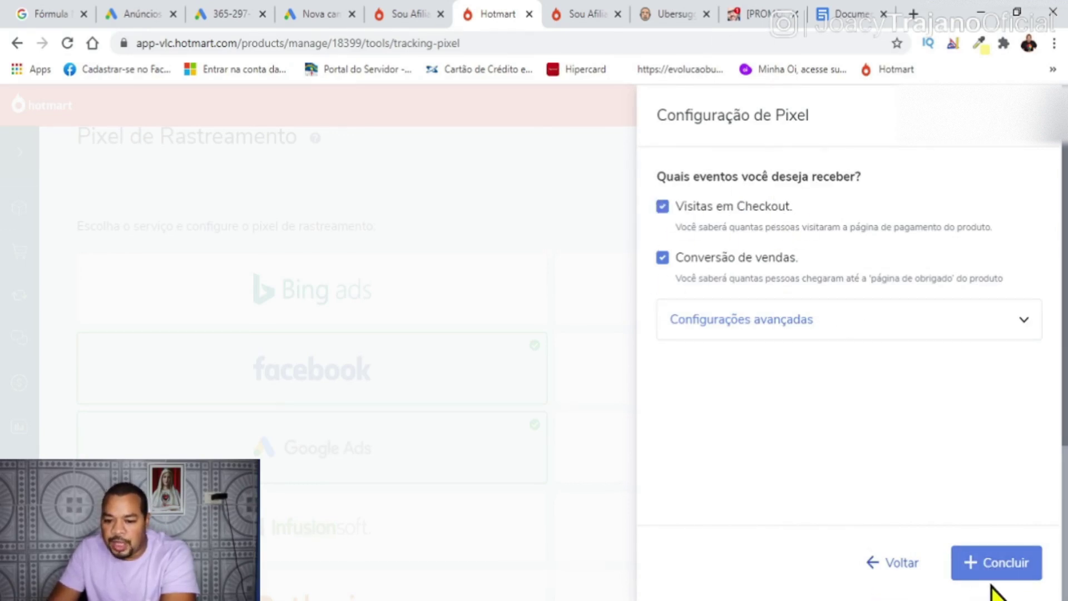
pyautogui.click(996, 564)
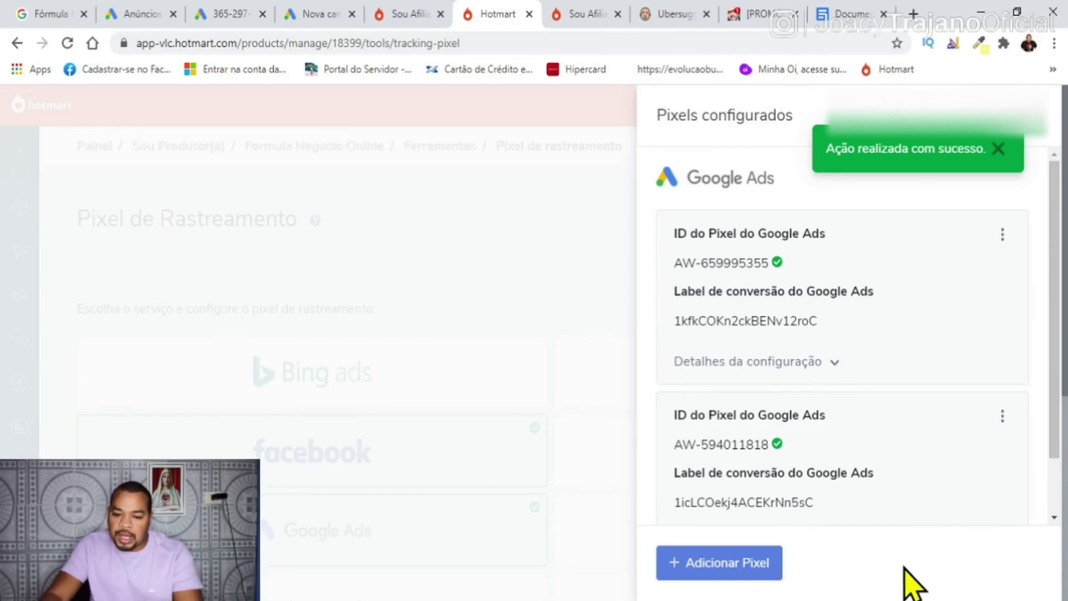
pyautogui.click(998, 148)
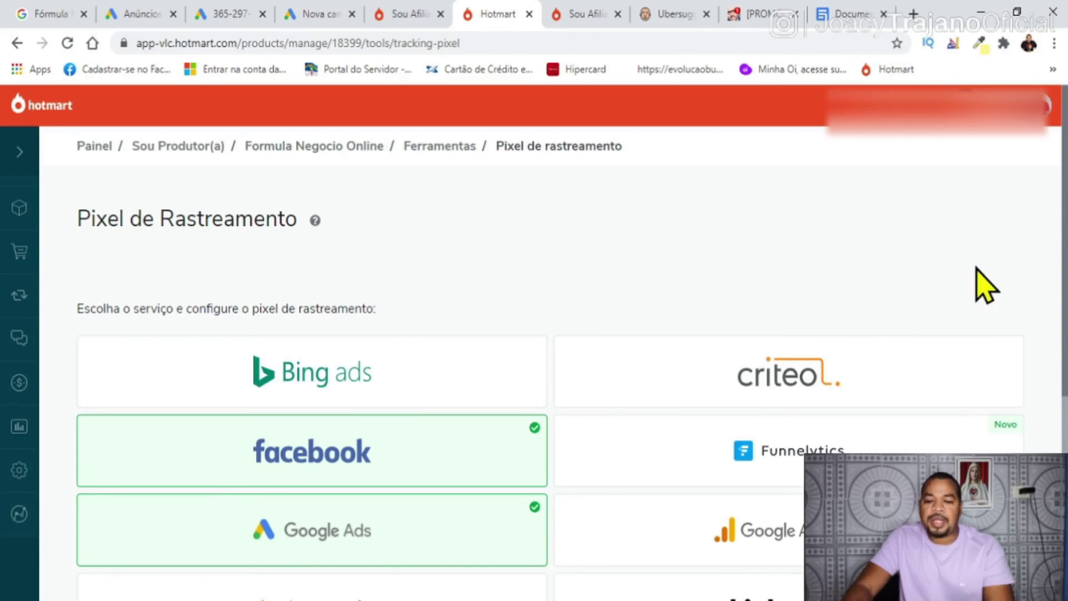
# - Return to Google Ads, complete the Compra fno conversion setup and locate that action in the conversion actions list
pyautogui.click(232, 14)
pyautogui.click(173, 551)
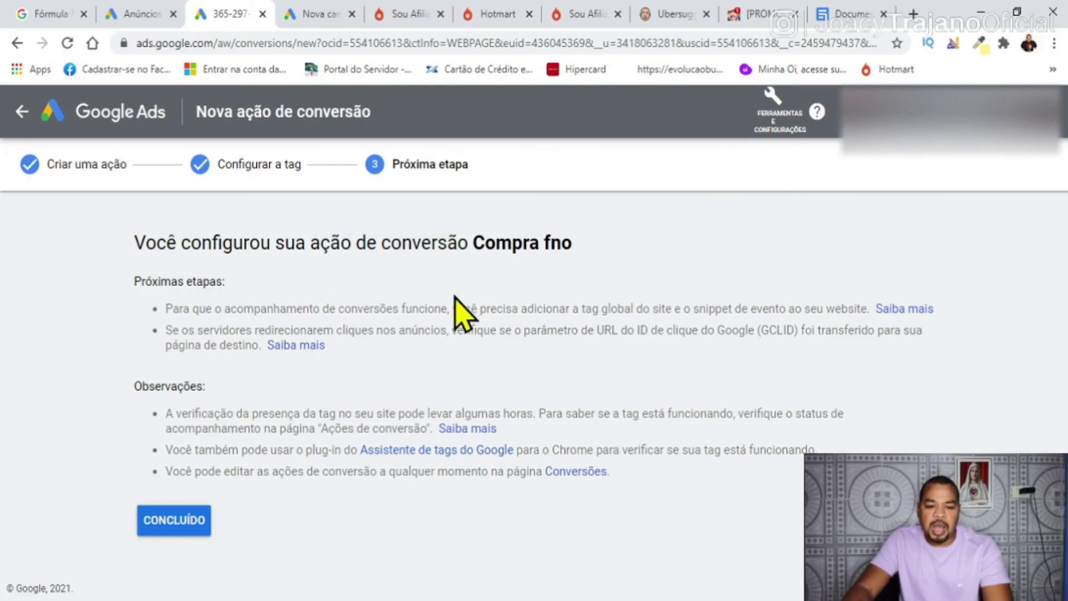
pyautogui.click(178, 520)
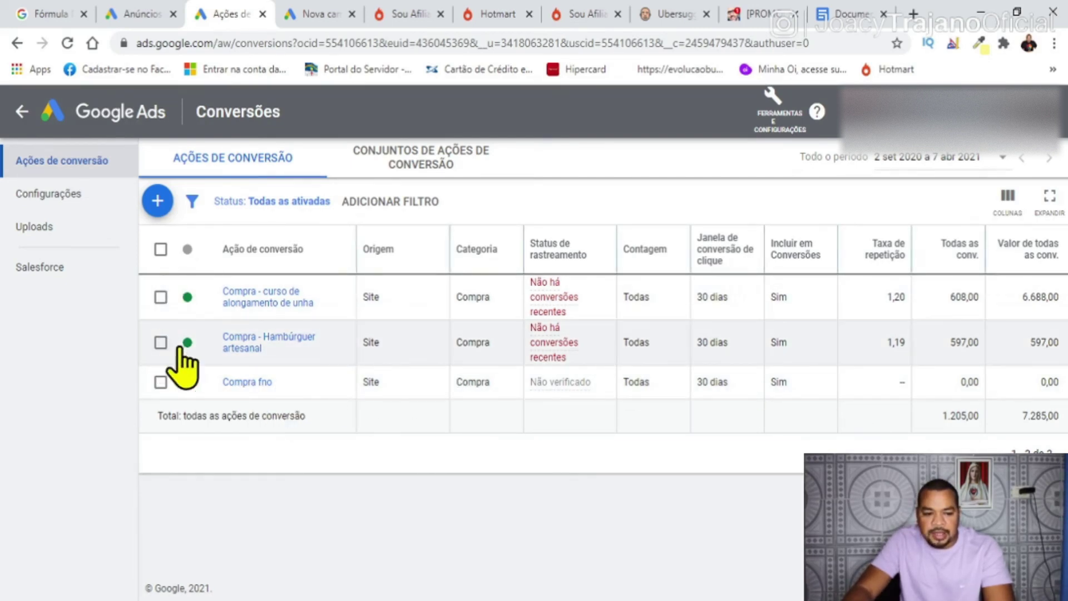
pyautogui.moveTo(272, 382); pyautogui.dragTo(234, 387)
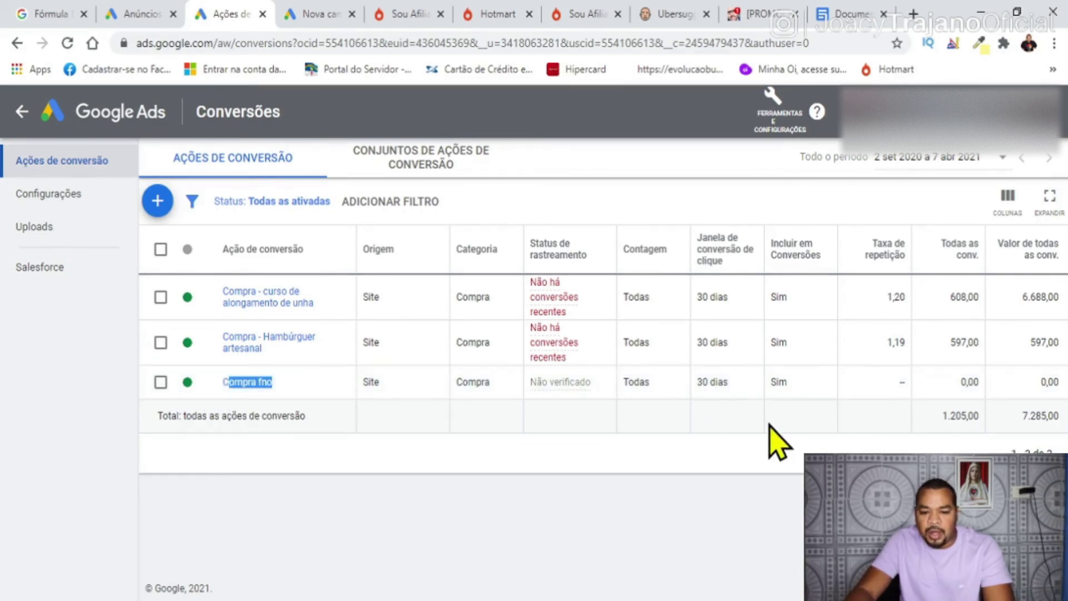